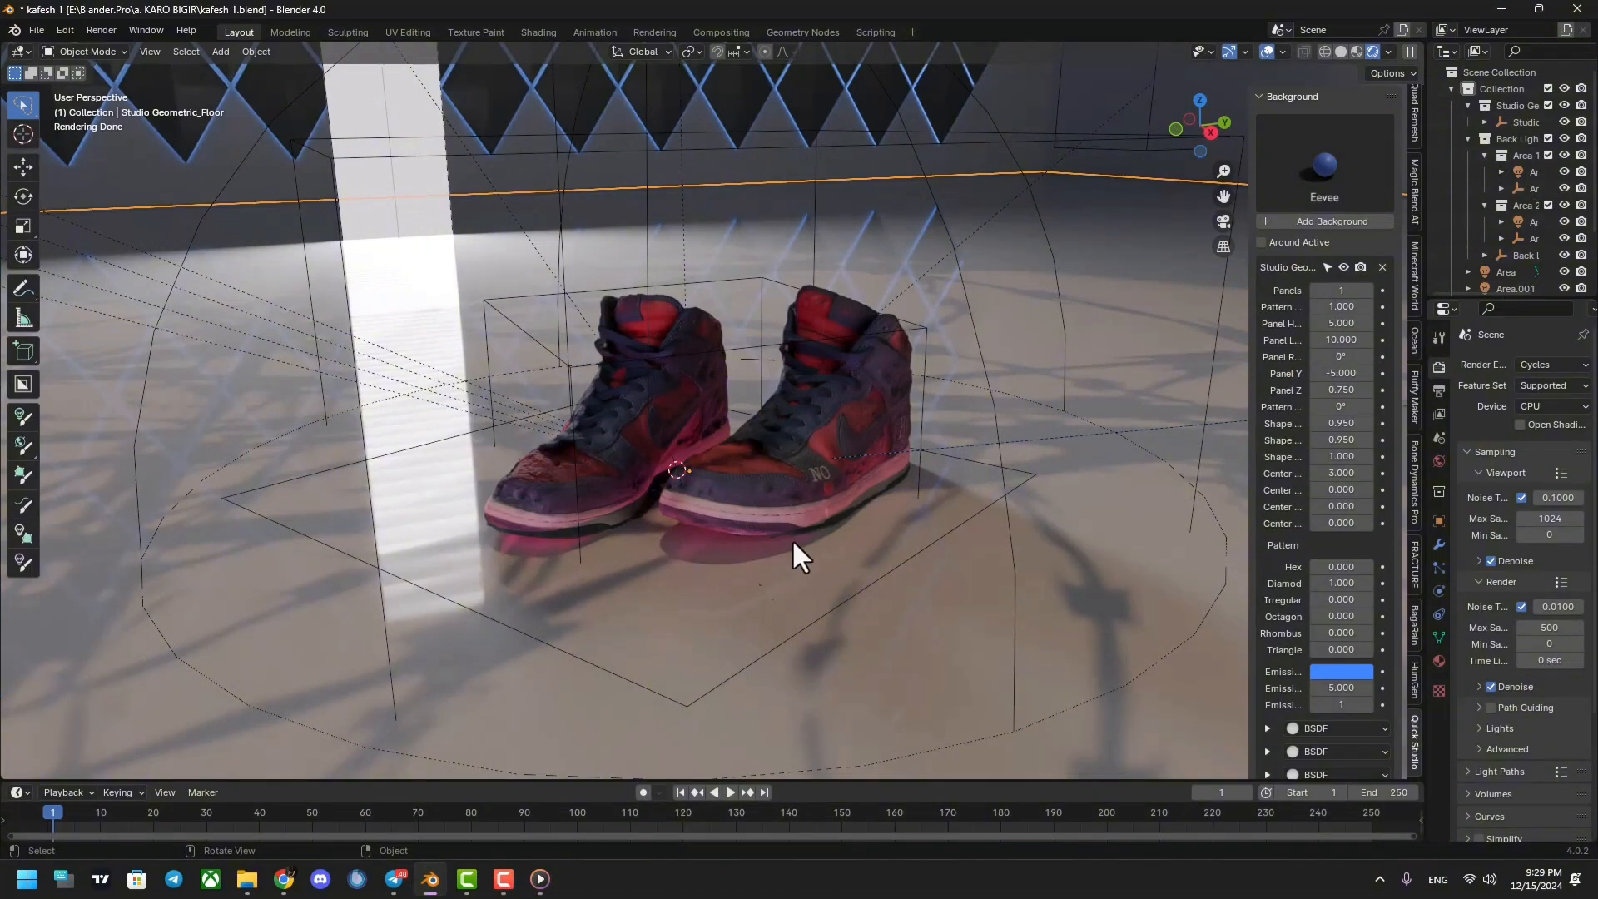
Close the Blender 4.0 shoe preview file and start a new General scene in Blender 4.1.
{"action": "left_click", "coordinate": [1330, 156]}
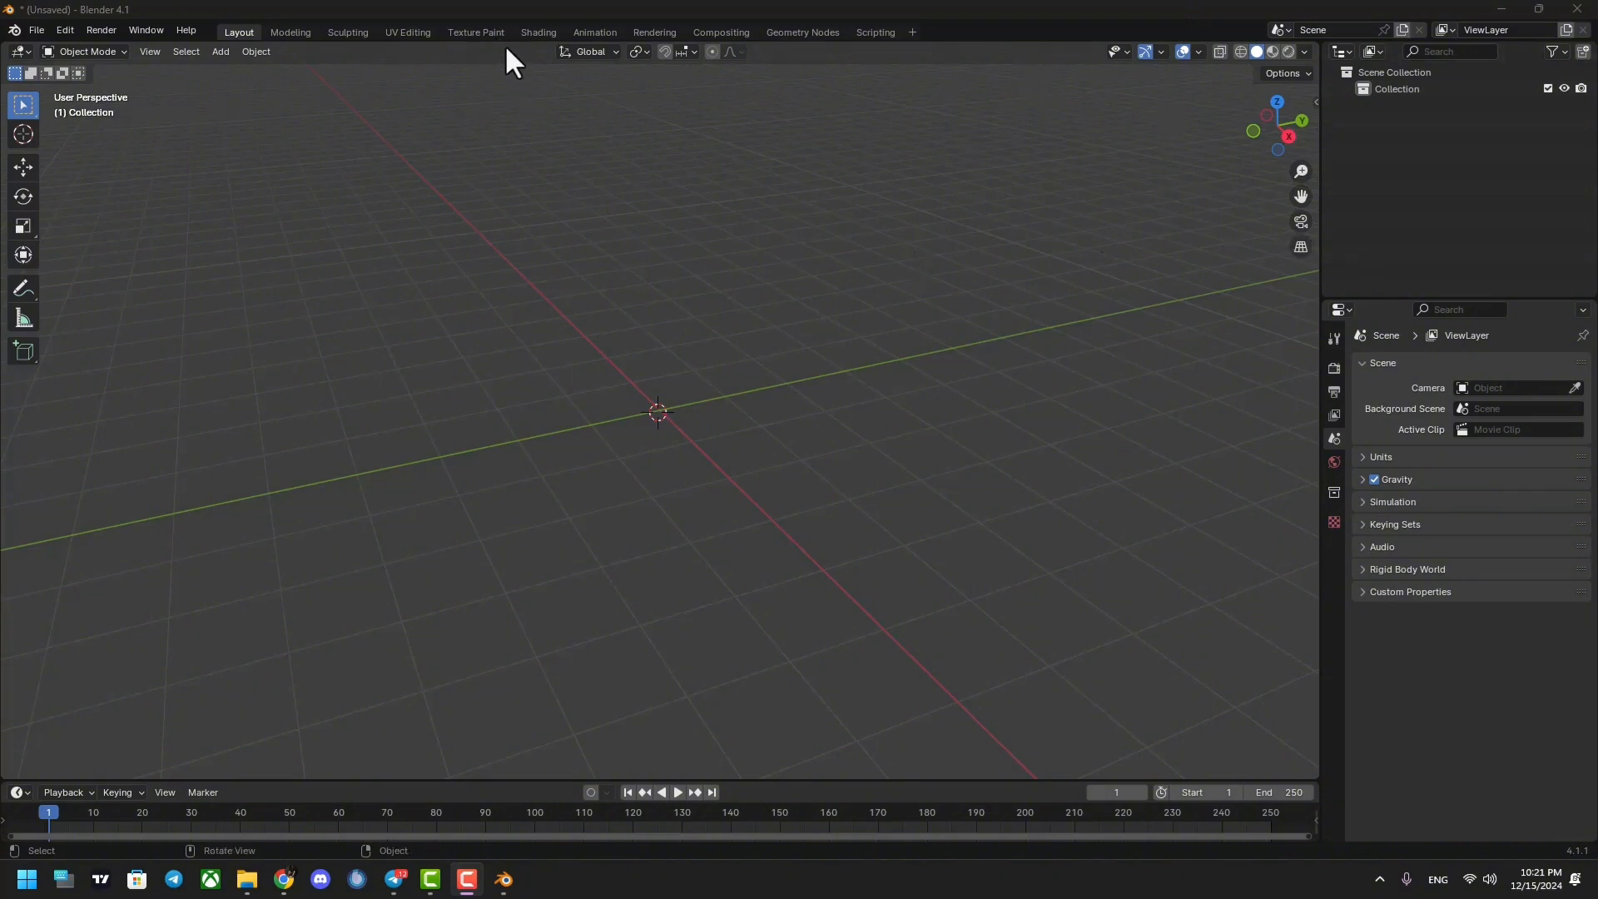
Save UnderGrounds3D.Studio.rar from the Underground | 3D Telegram channel to the desktop, skipping the duplicate.
{"action": "left_click", "coordinate": [1498, 10]}
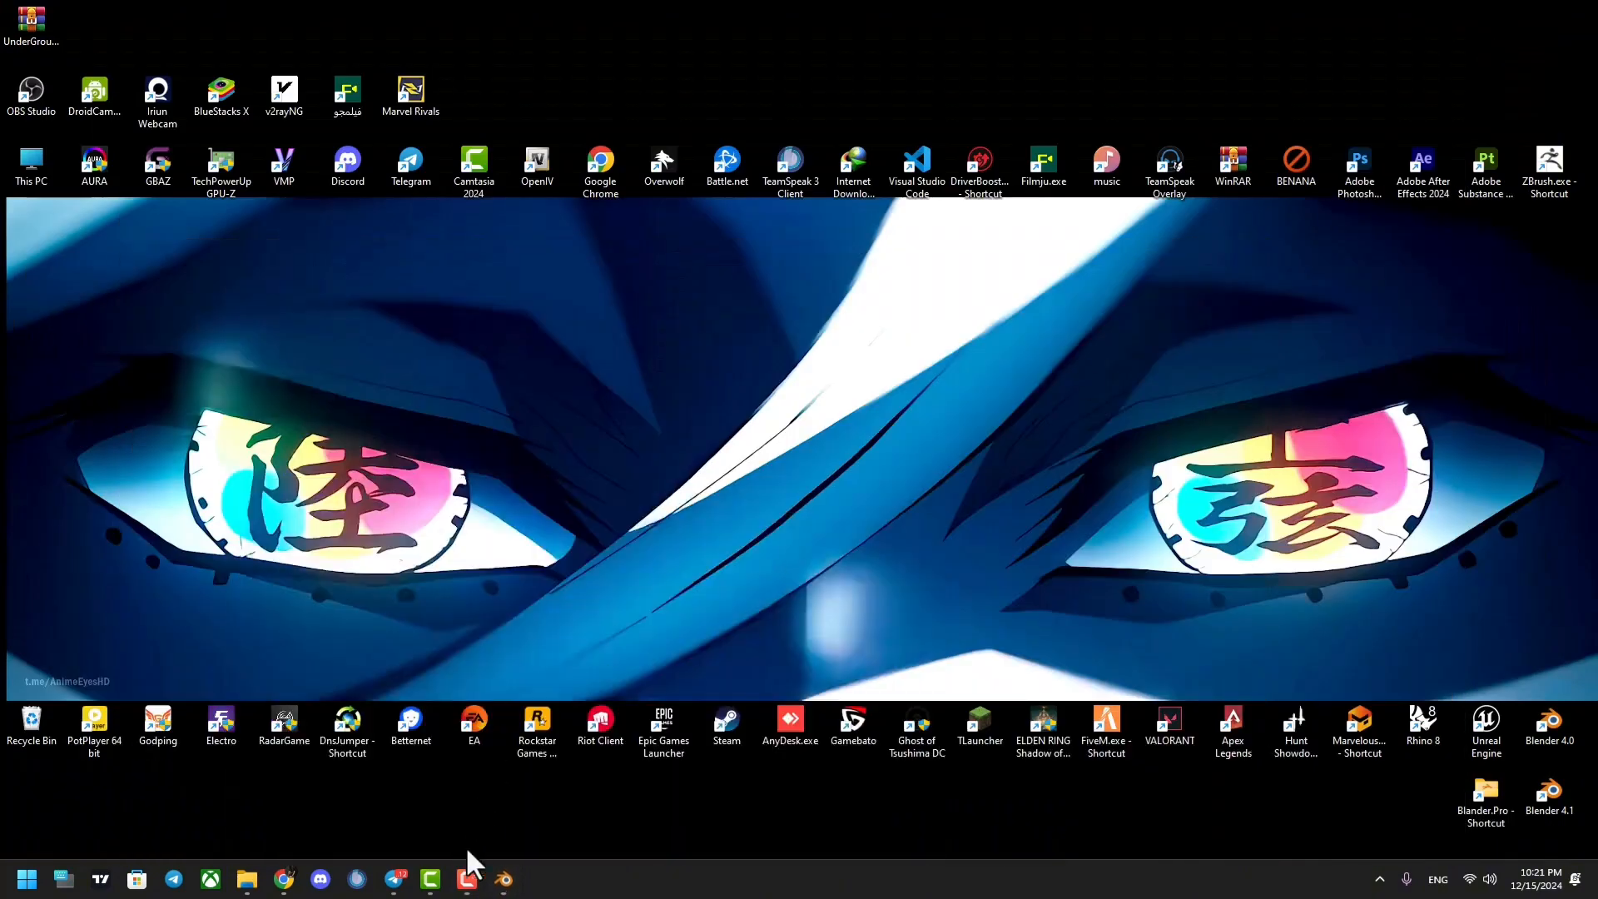
{"action": "left_click", "coordinate": [393, 882]}
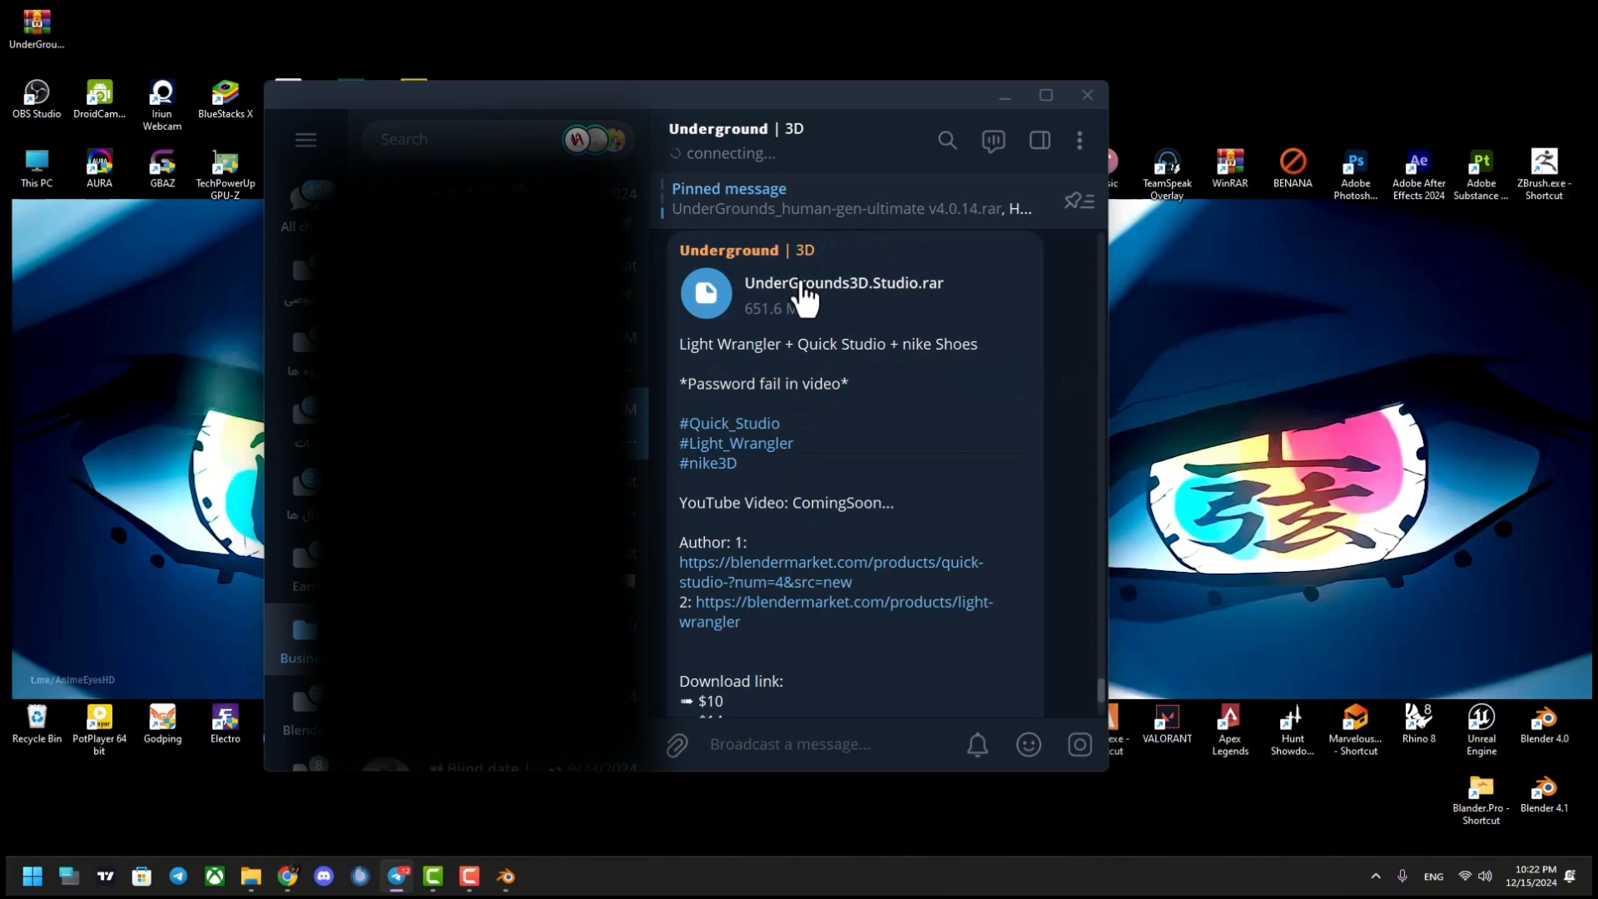
{"action": "left_click_drag", "start_coordinate": [842, 108], "coordinate": [1058, 108]}
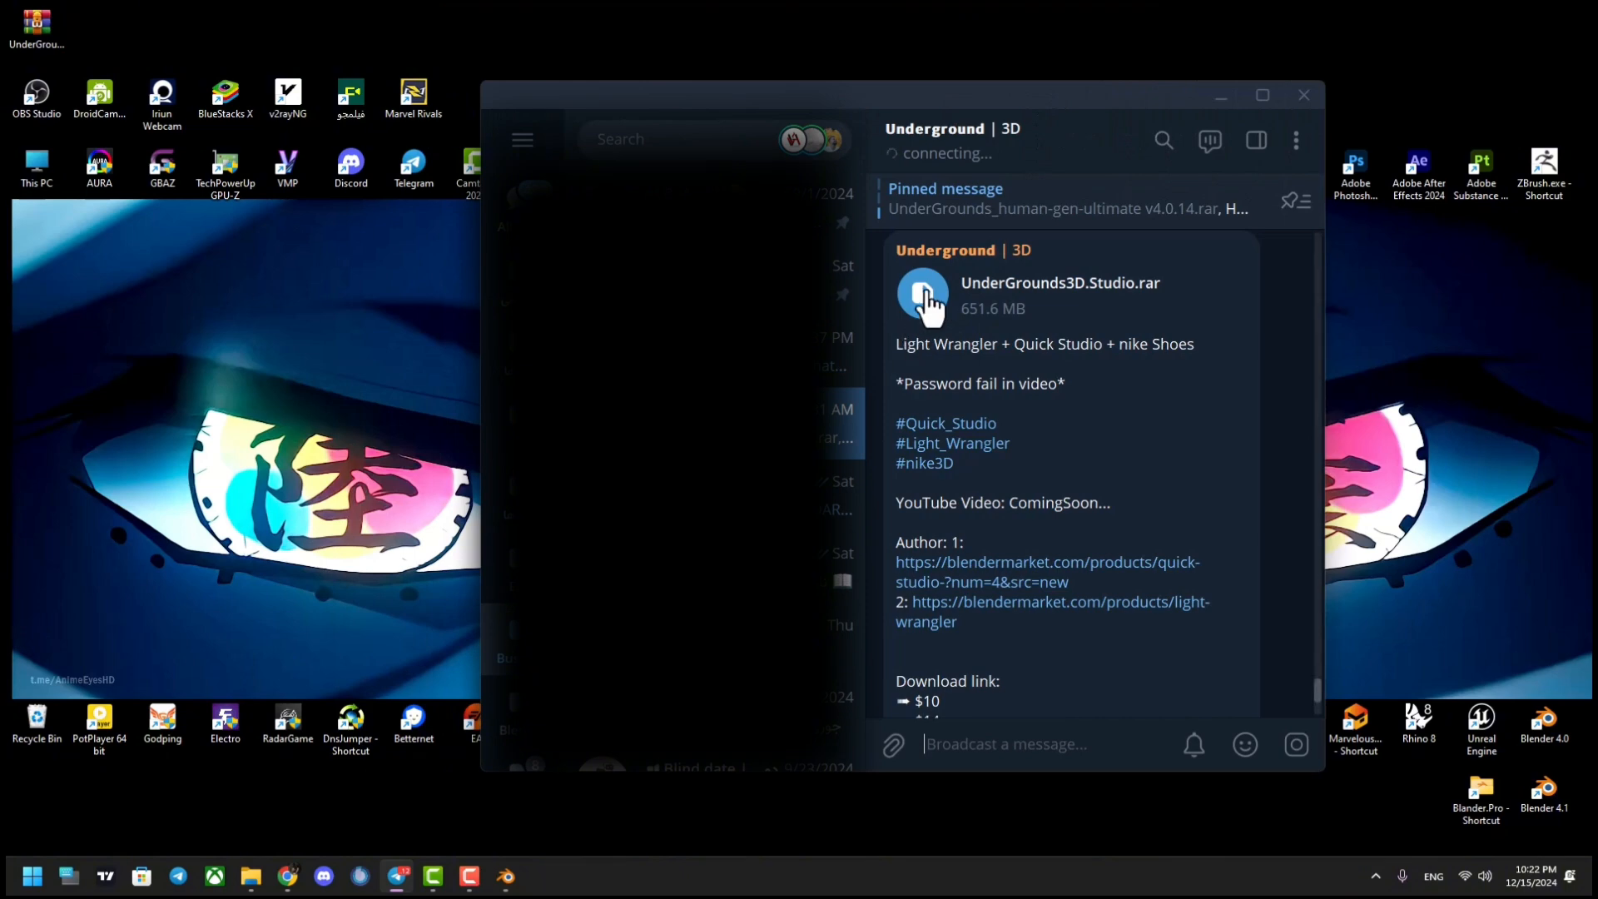
{"action": "left_click_drag", "start_coordinate": [924, 301], "coordinate": [300, 356]}
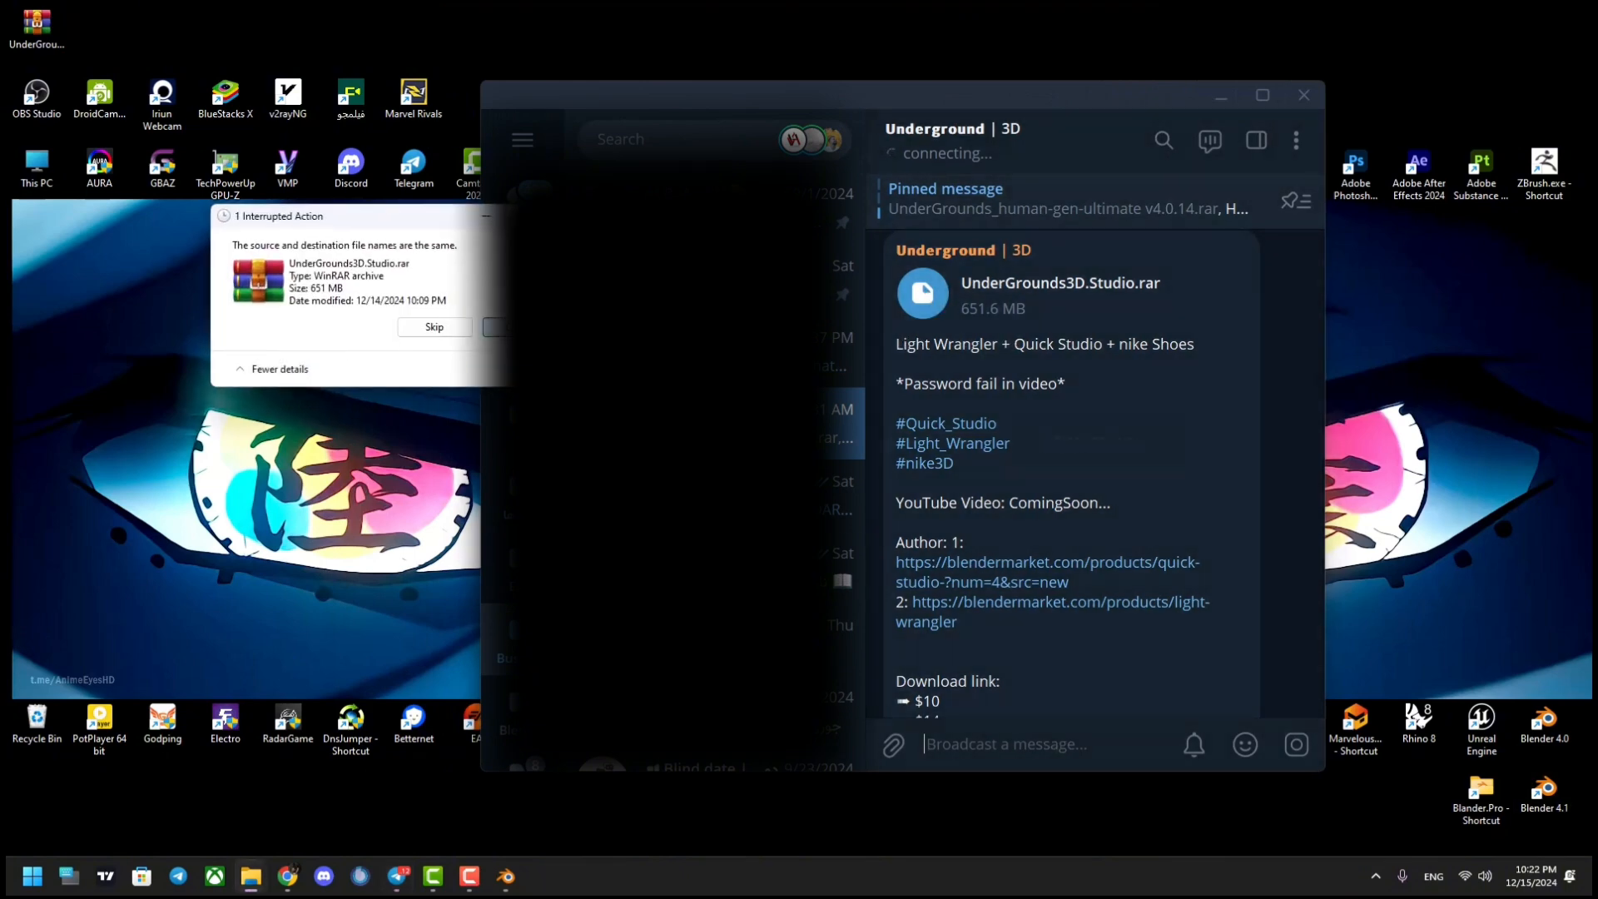
{"action": "left_click", "coordinate": [533, 327]}
Arrange the archive on the desktop and open it in WinRAR.
{"action": "left_click_drag", "start_coordinate": [28, 28], "coordinate": [288, 443]}
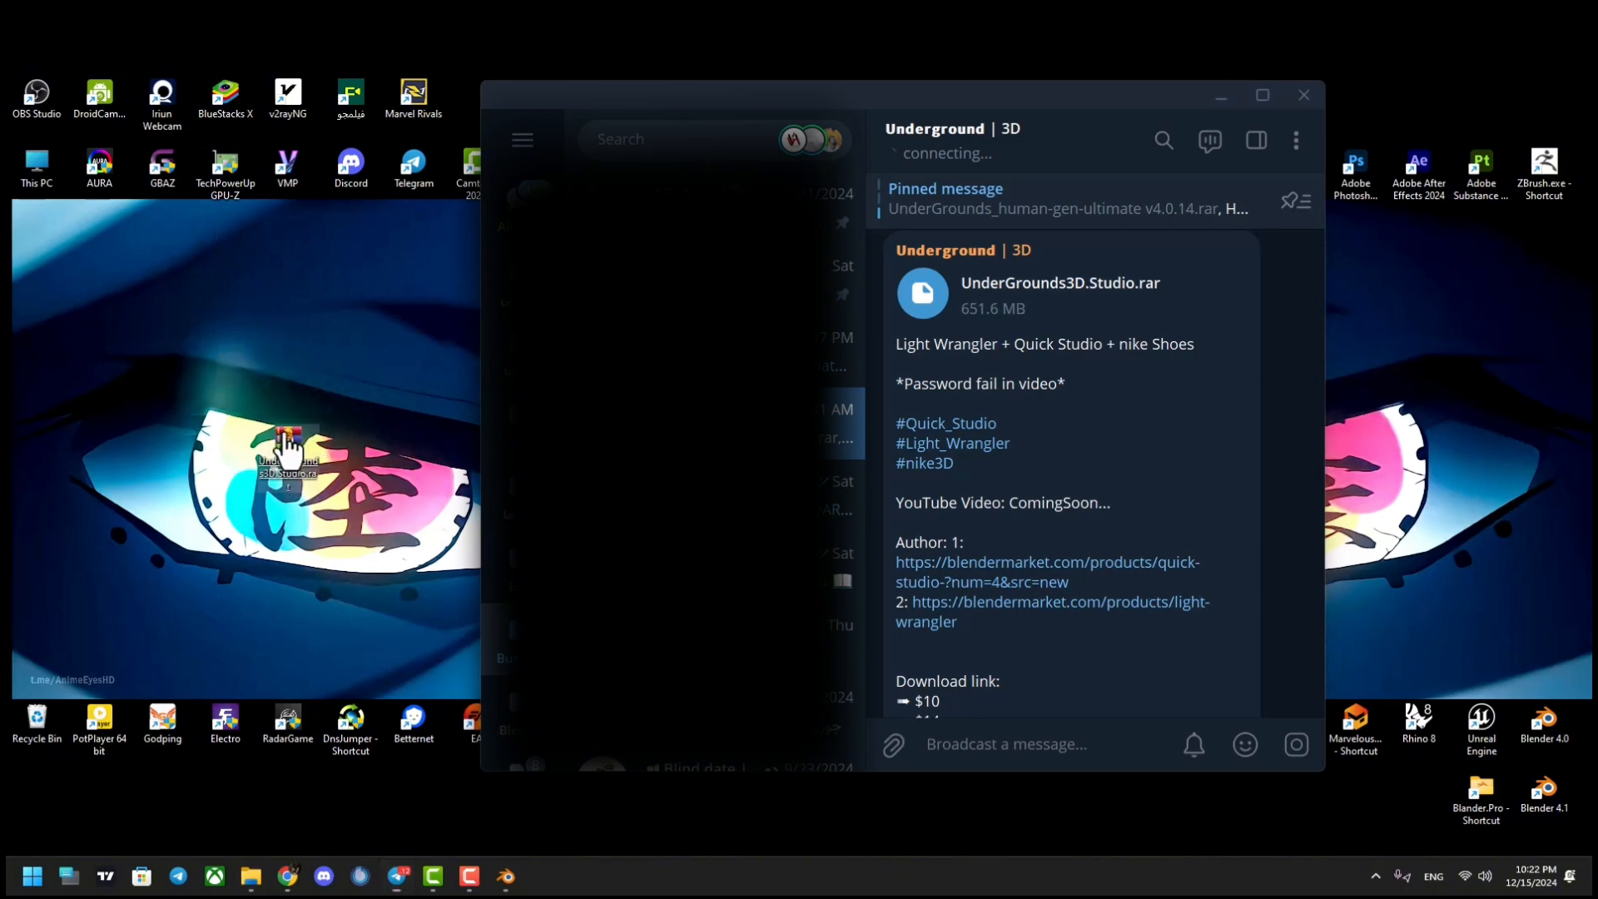
{"action": "left_click", "coordinate": [1231, 104]}
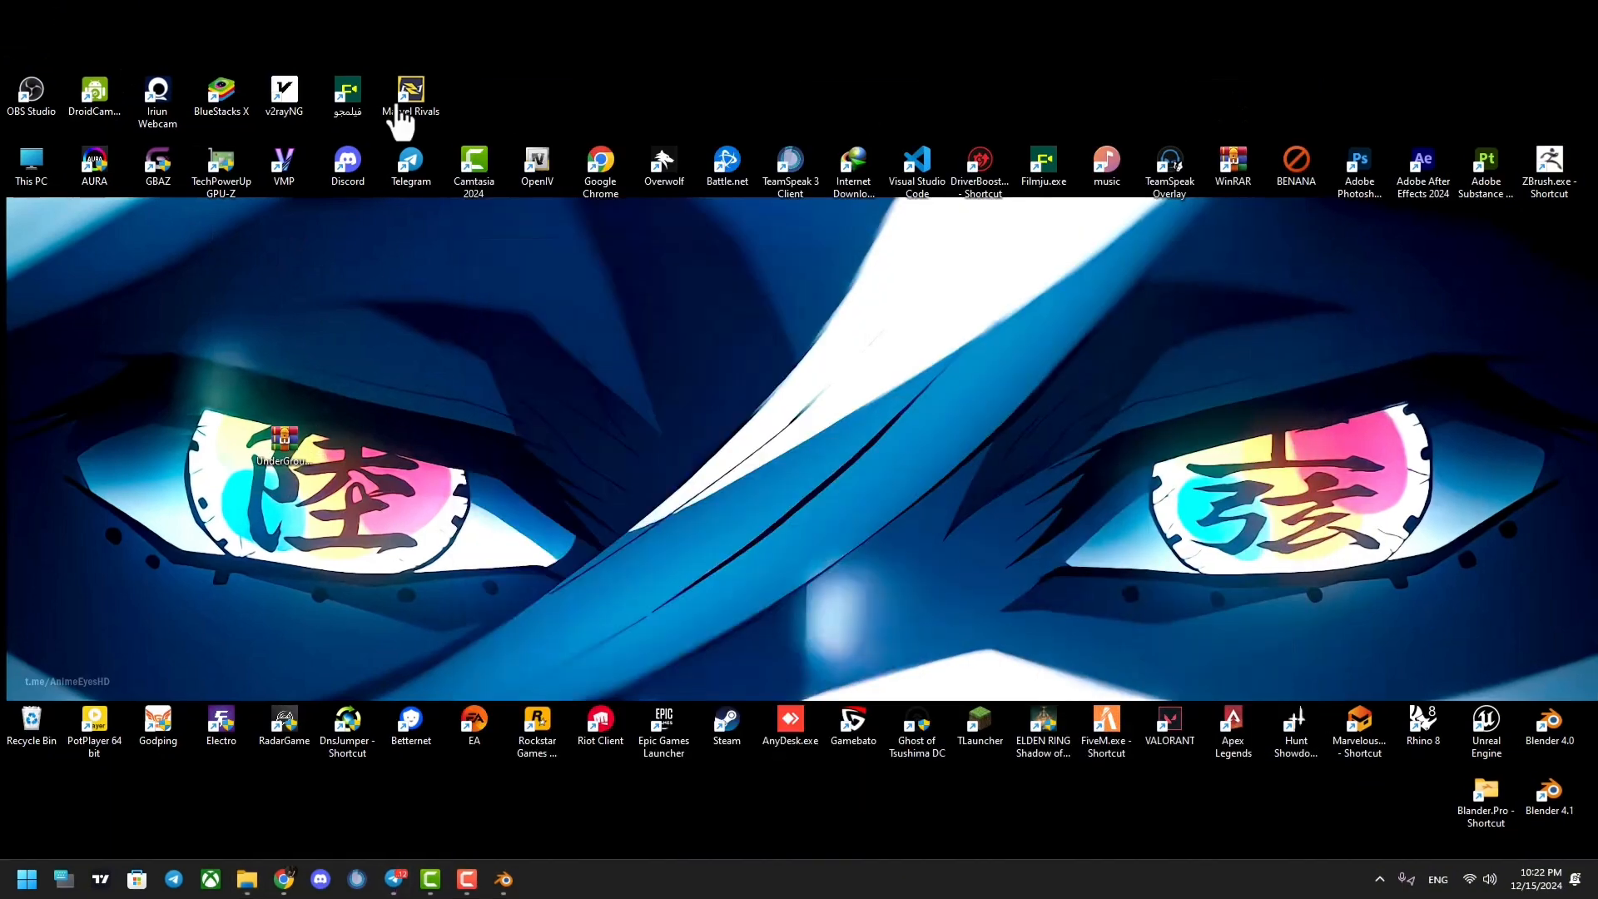
{"action": "left_click_drag", "start_coordinate": [277, 459], "coordinate": [421, 353]}
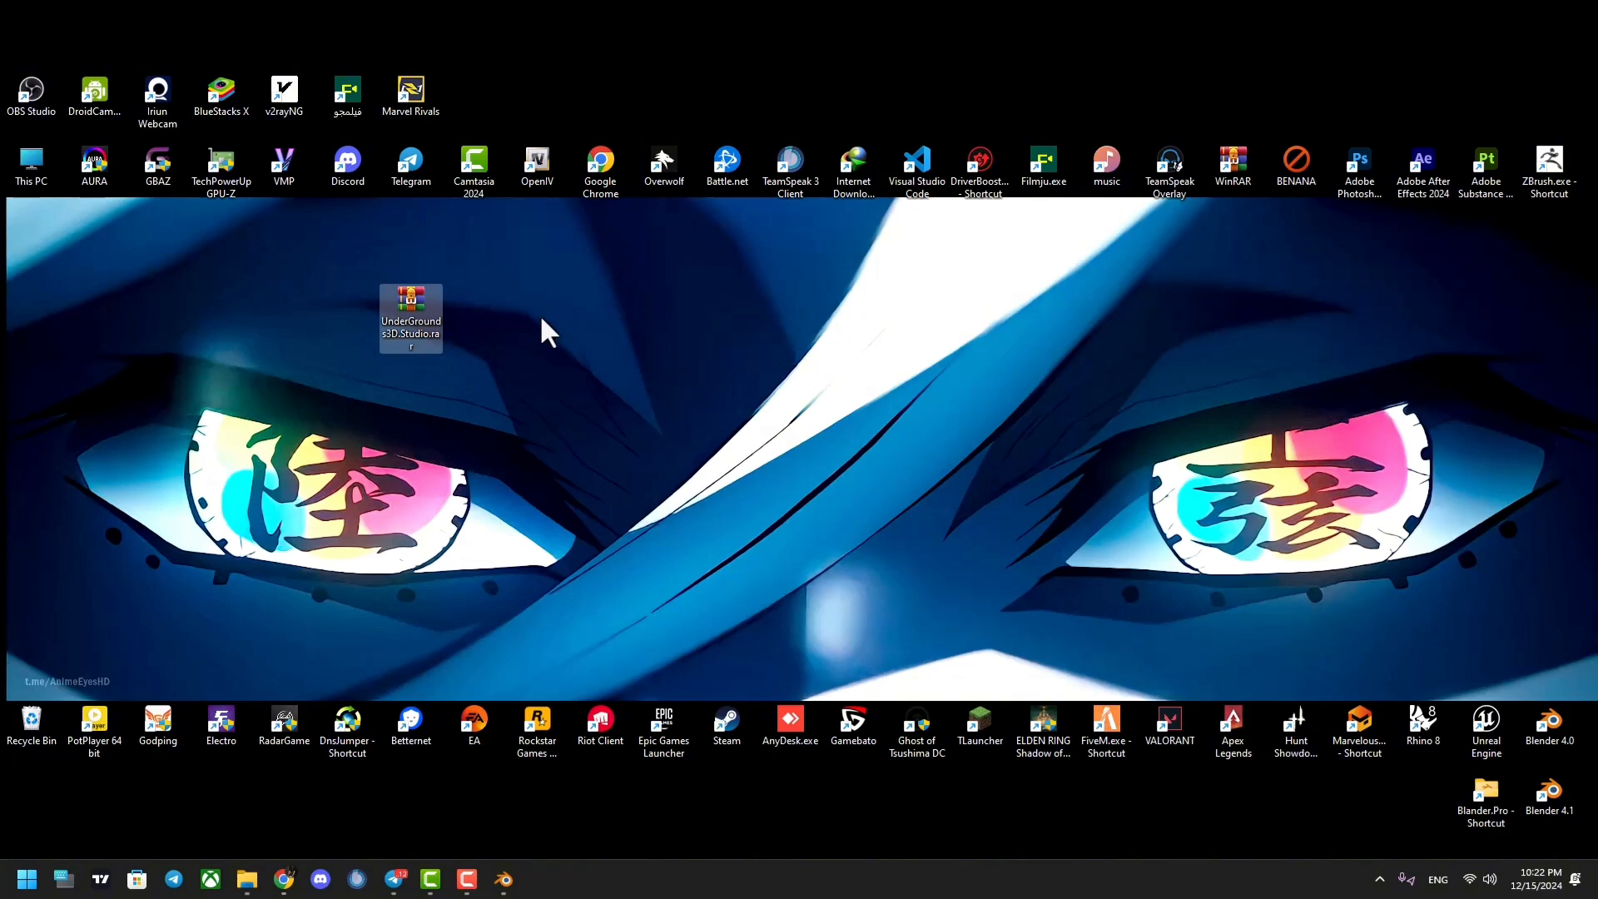
{"action": "left_click", "coordinate": [424, 333]}
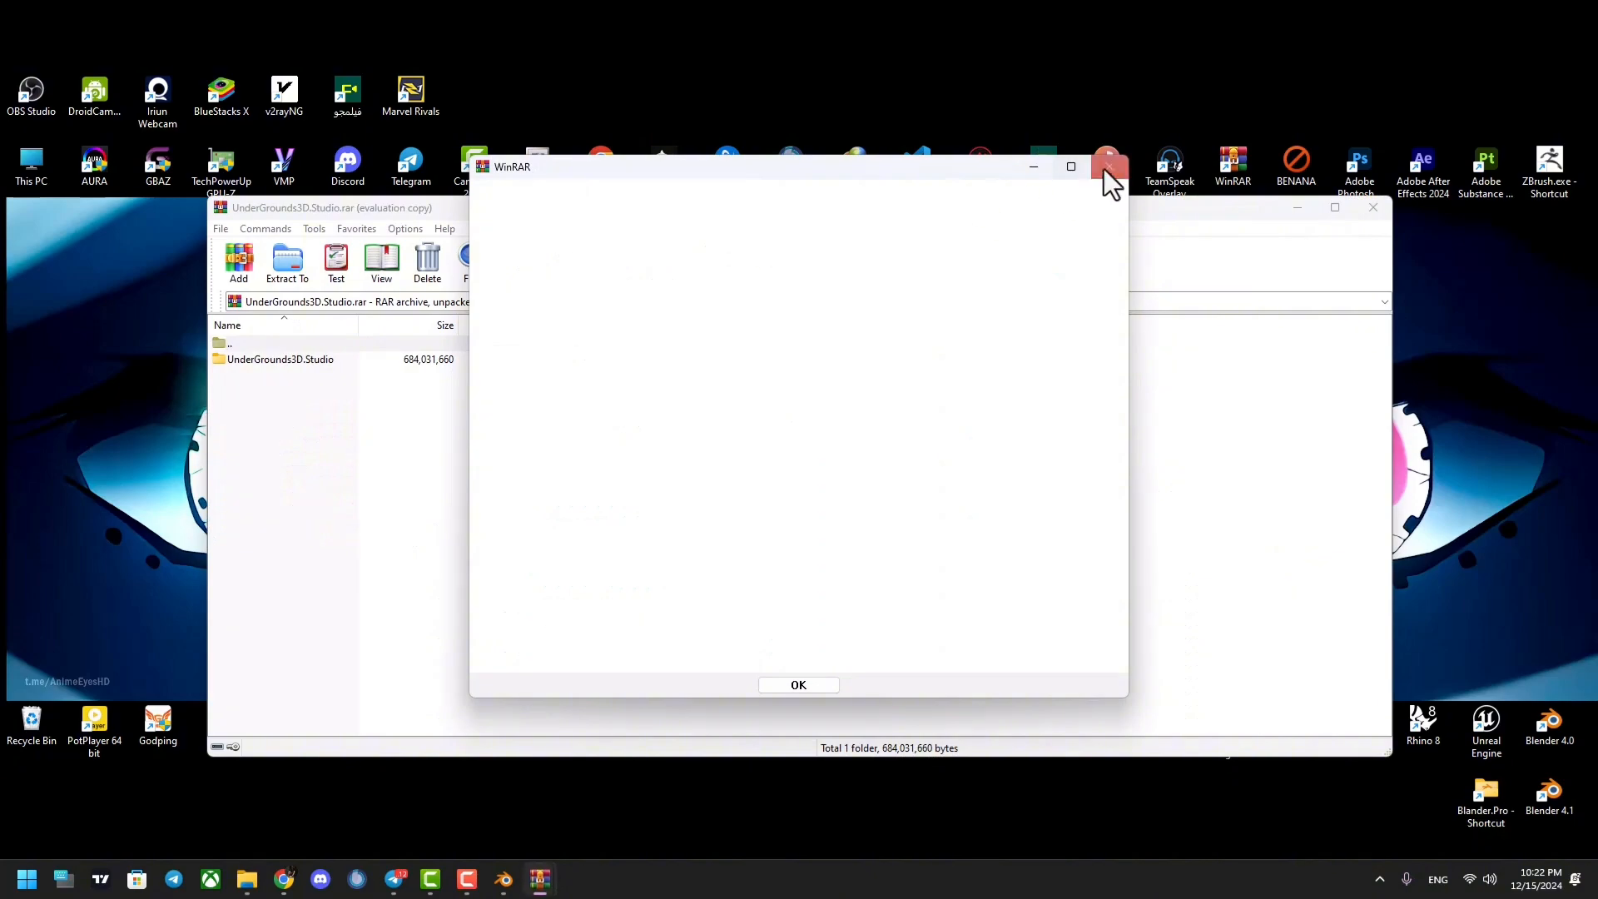
Extract the archive to the Desktop, entering the archive password when asked.
{"action": "left_click", "coordinate": [1107, 166]}
{"action": "left_click", "coordinate": [287, 262]}
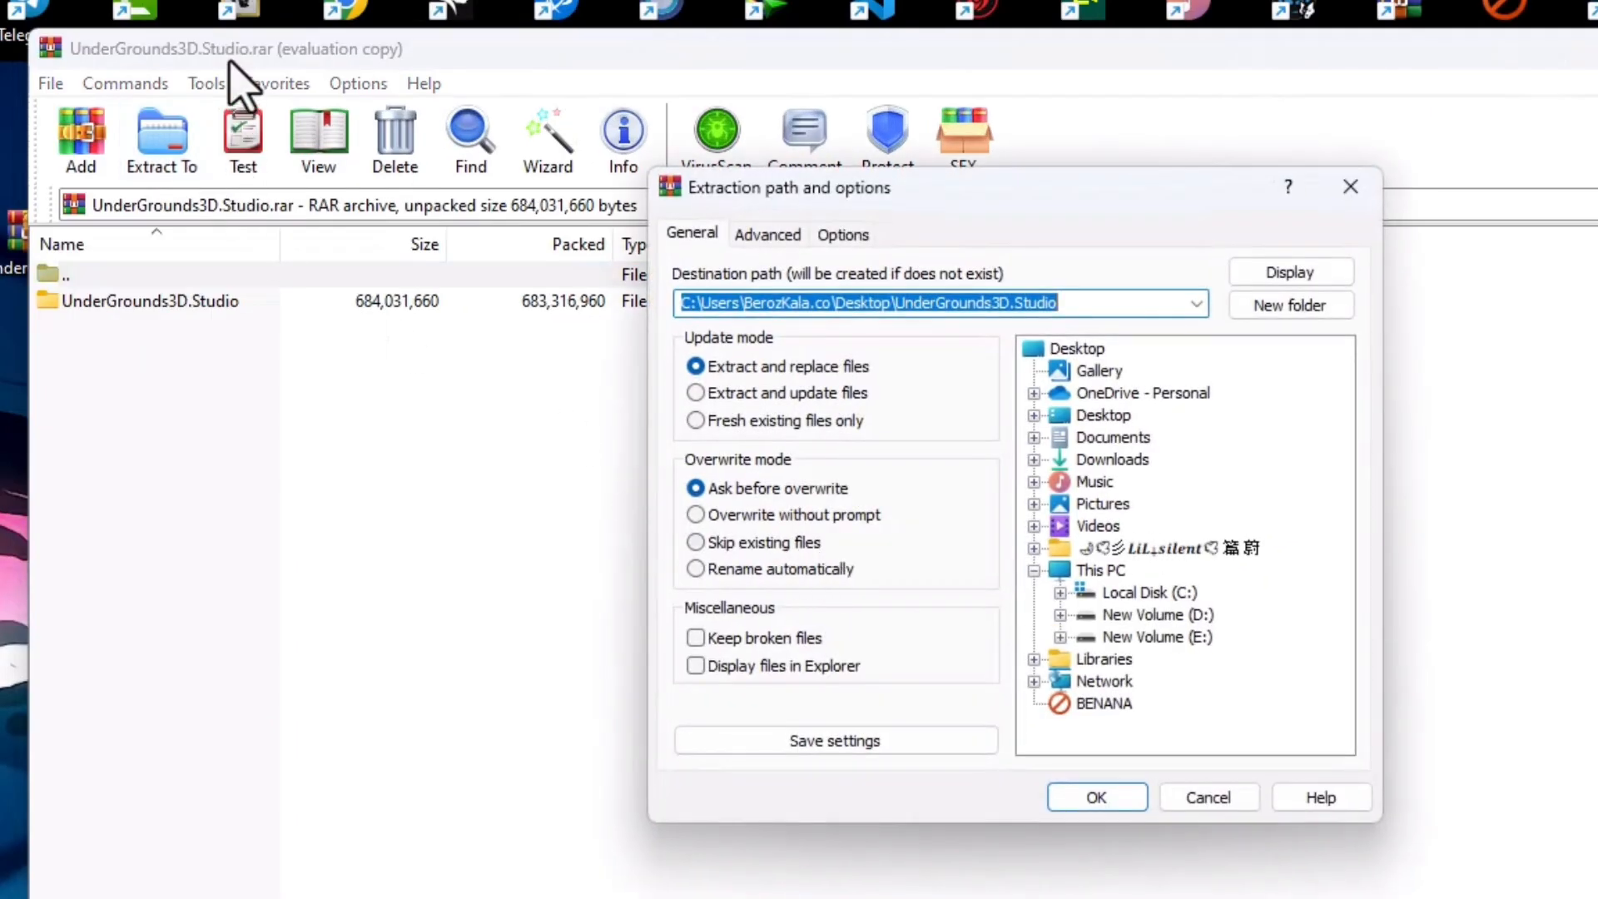
{"action": "left_click", "coordinate": [1350, 186]}
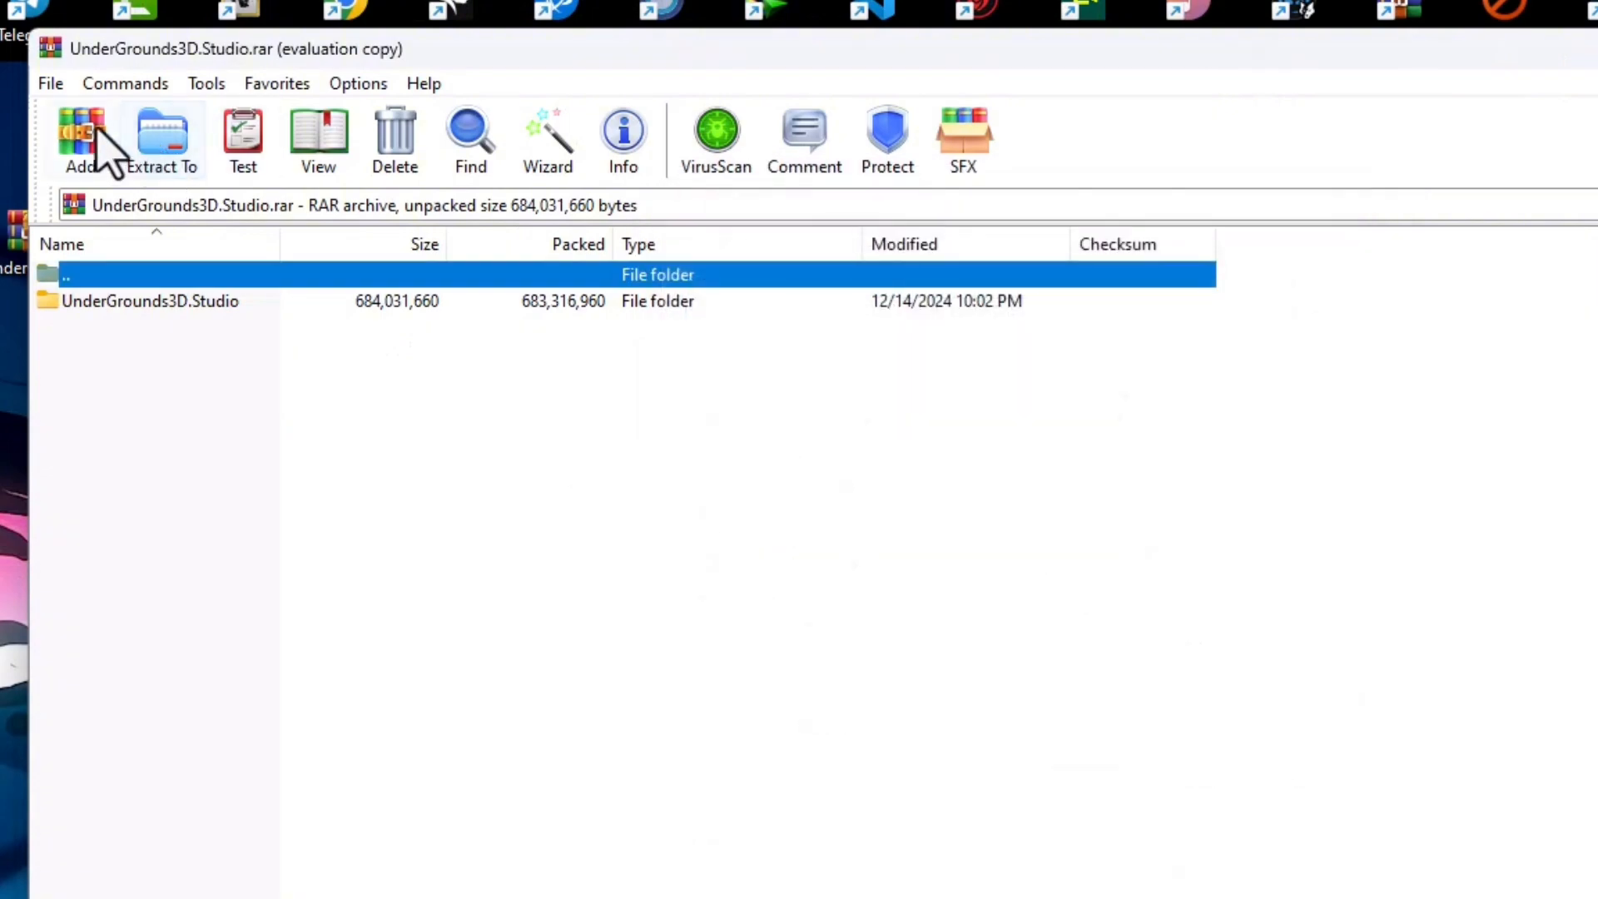
{"action": "left_click", "coordinate": [175, 162]}
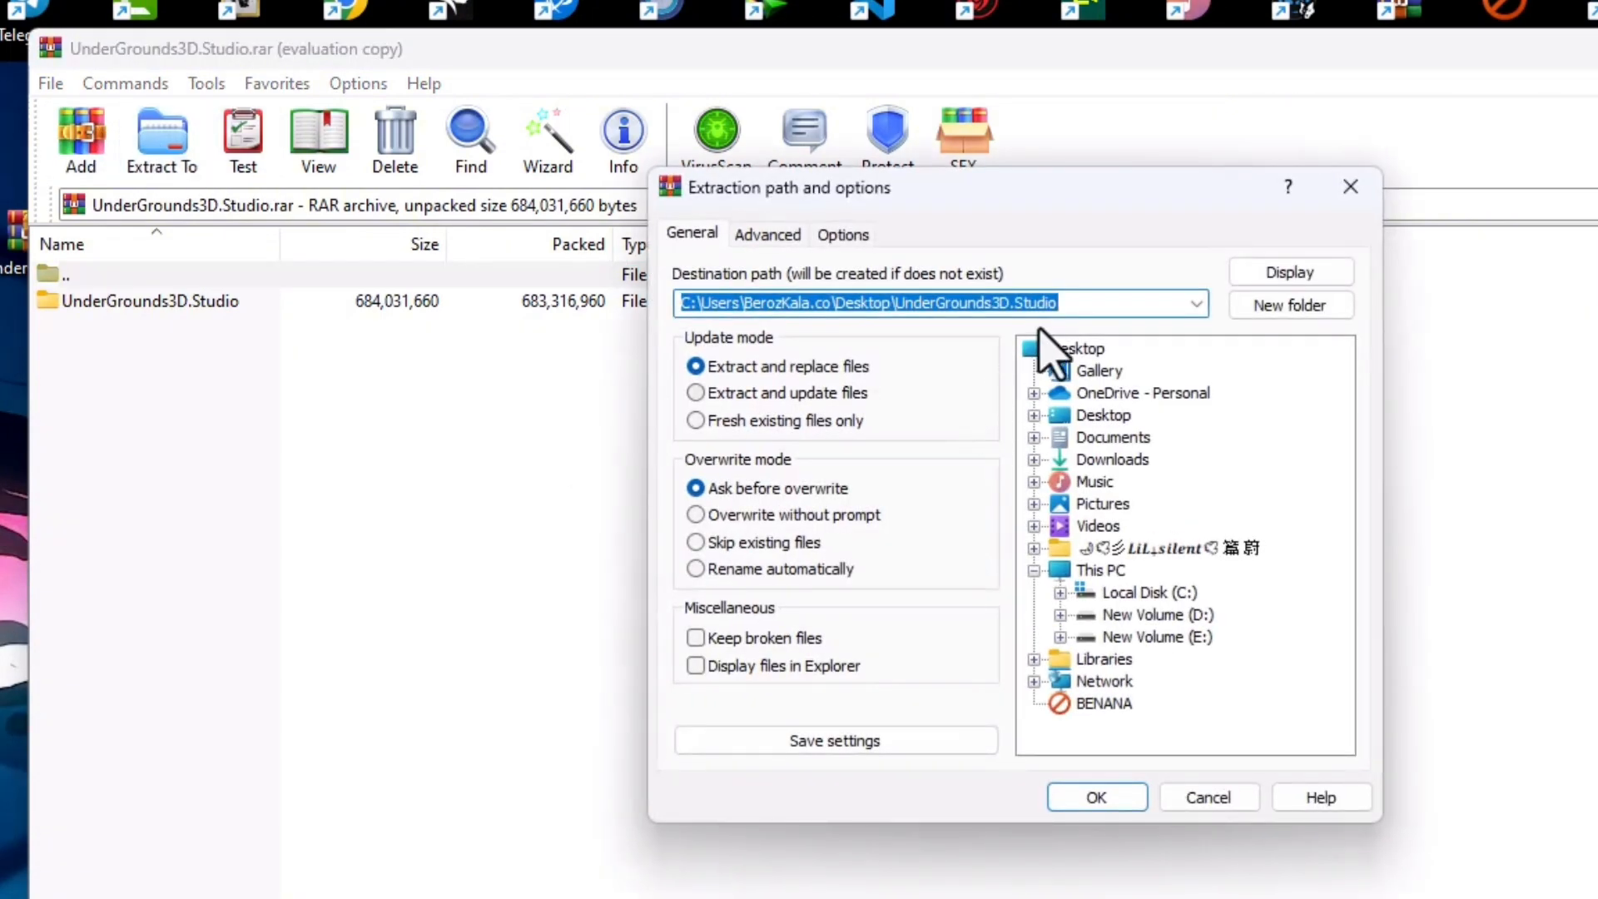
{"action": "left_click", "coordinate": [1104, 414]}
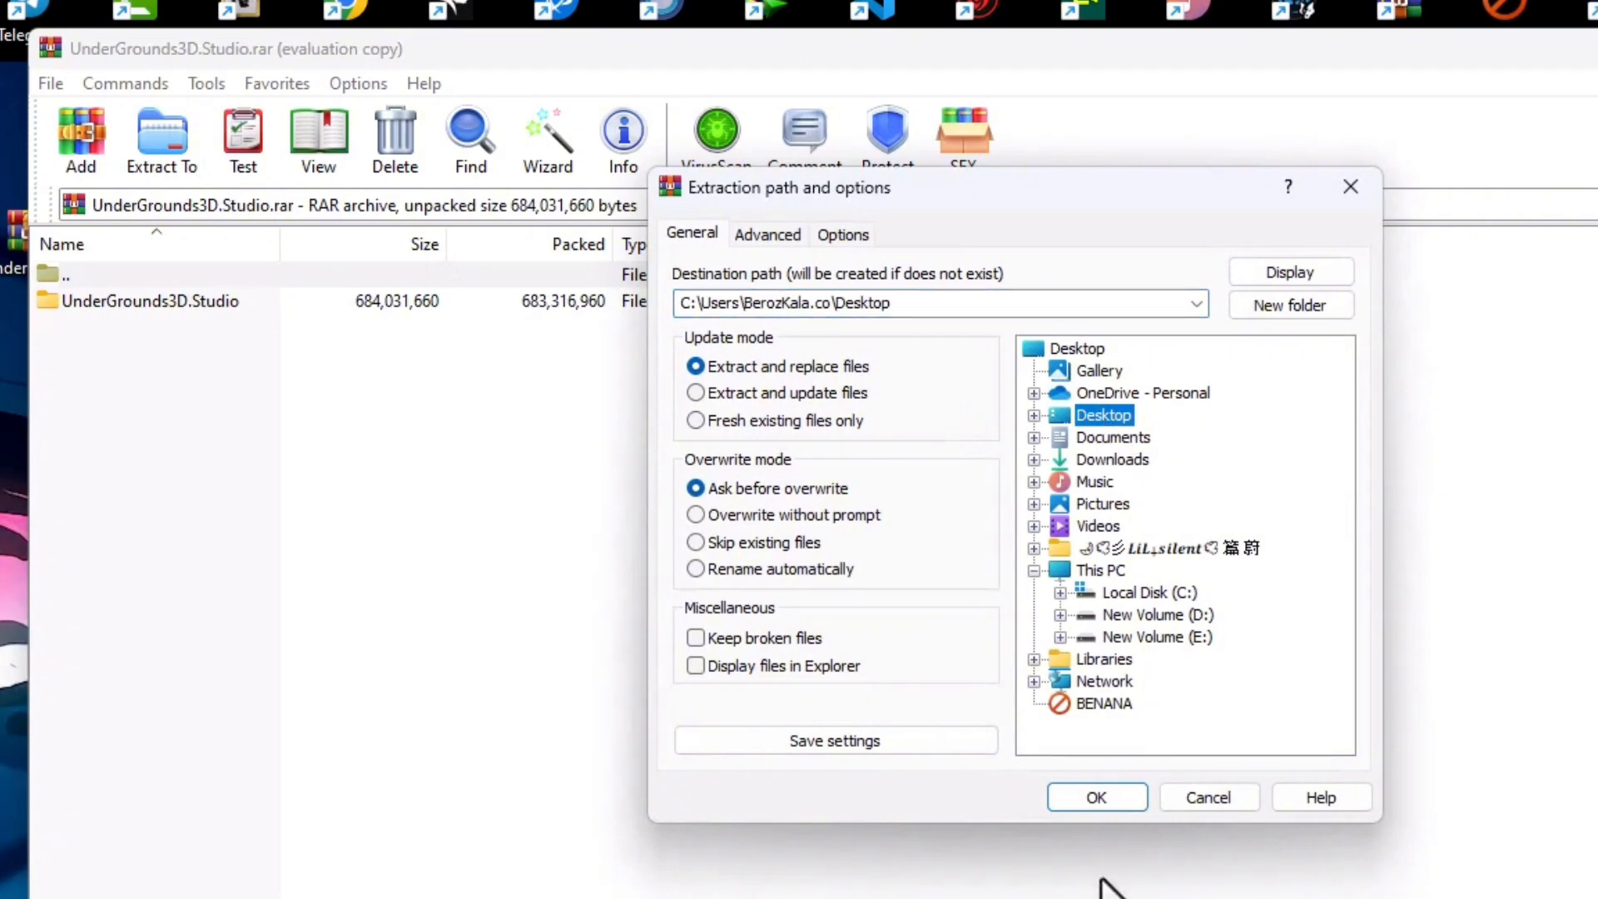
{"action": "left_click", "coordinate": [1101, 799]}
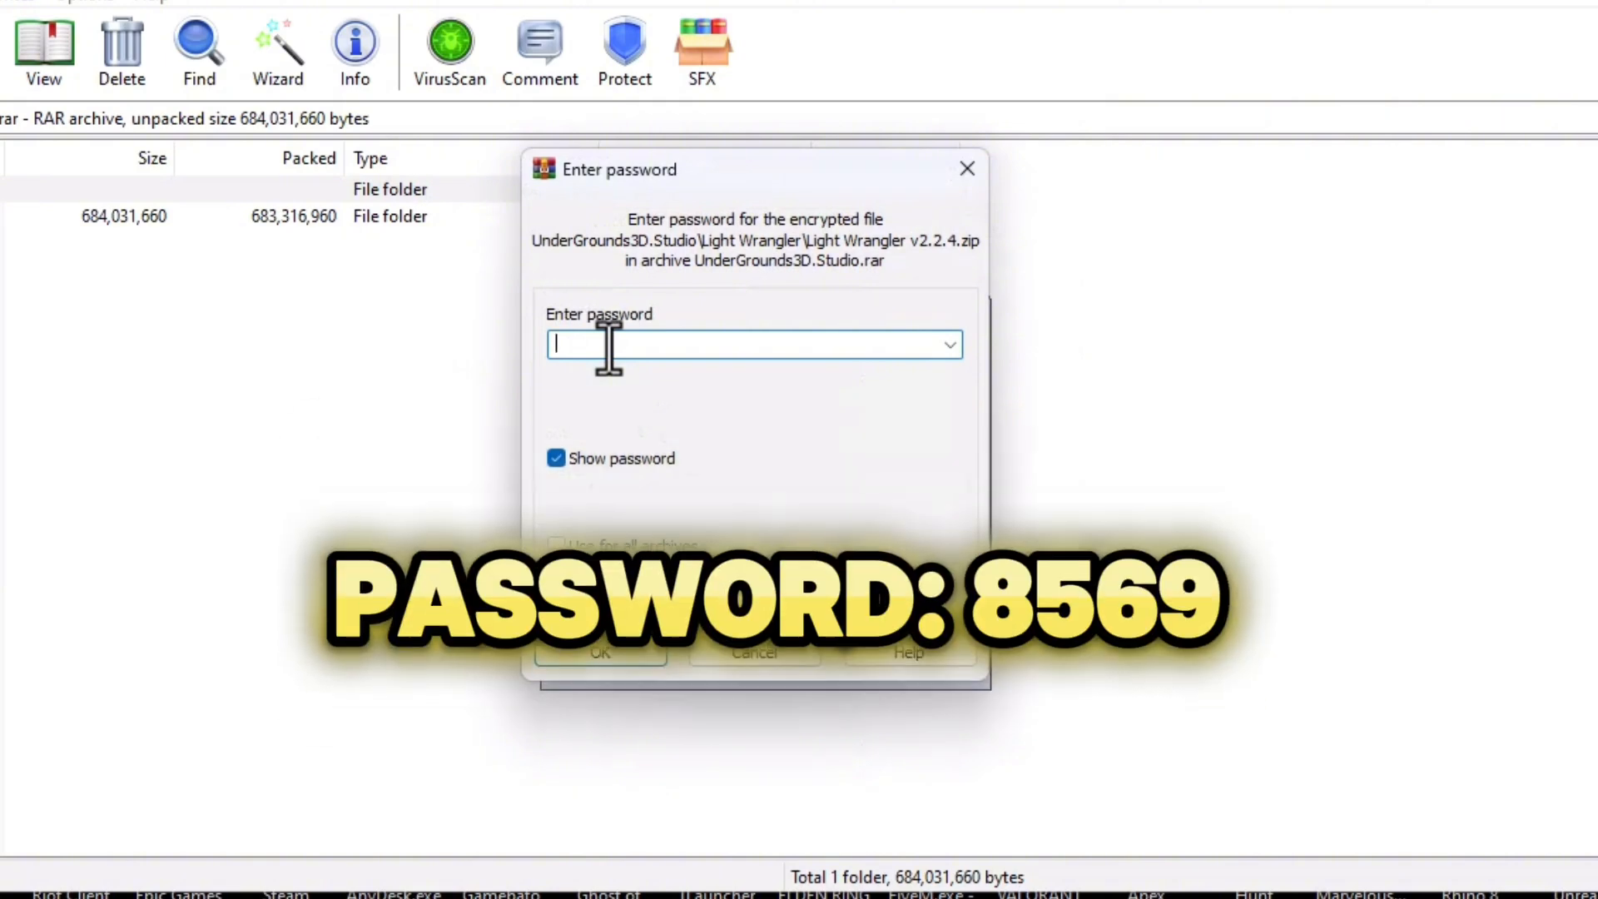
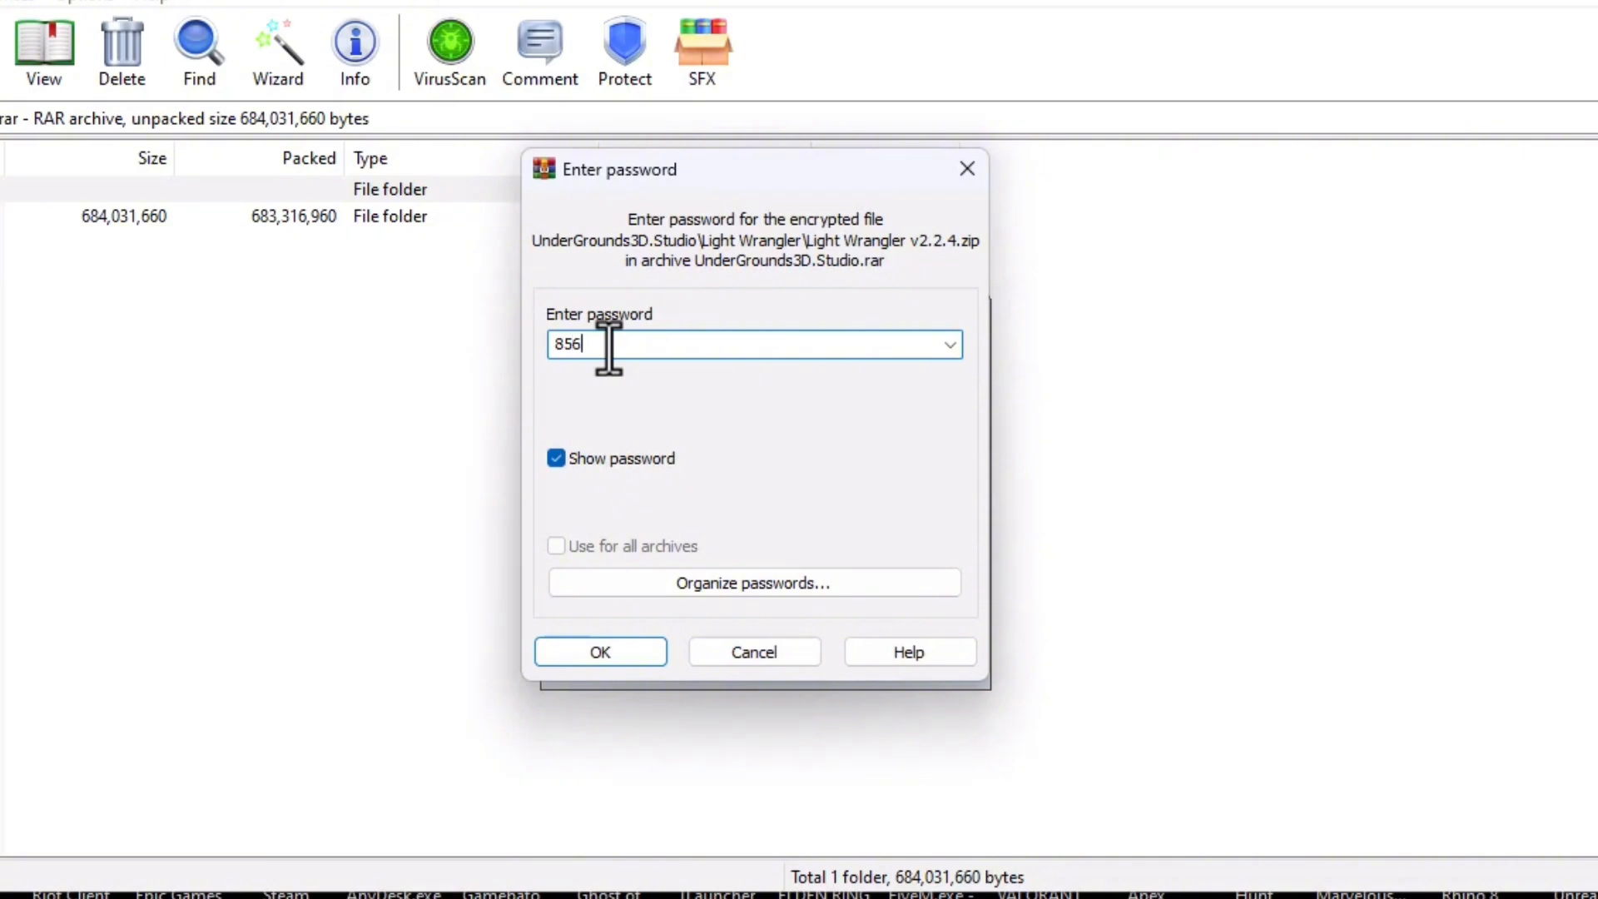
{"action": "left_click", "coordinate": [613, 652]}
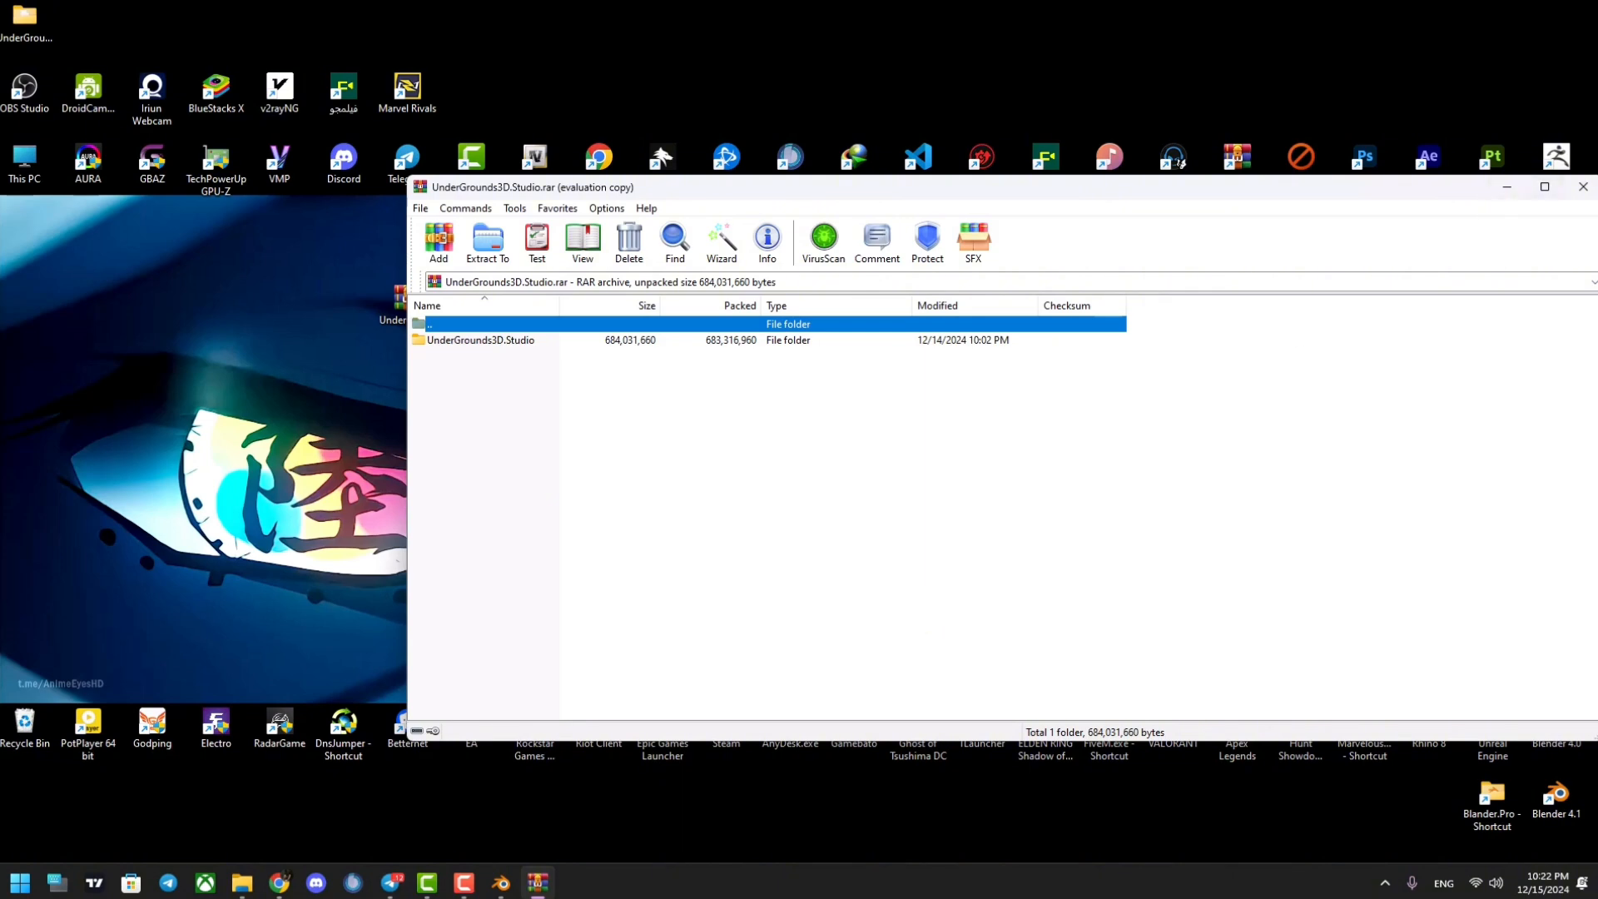
Close WinRAR, place the UnderGrounds3D.Studio folder beside the archive and open it.
{"action": "left_click", "coordinate": [1583, 187]}
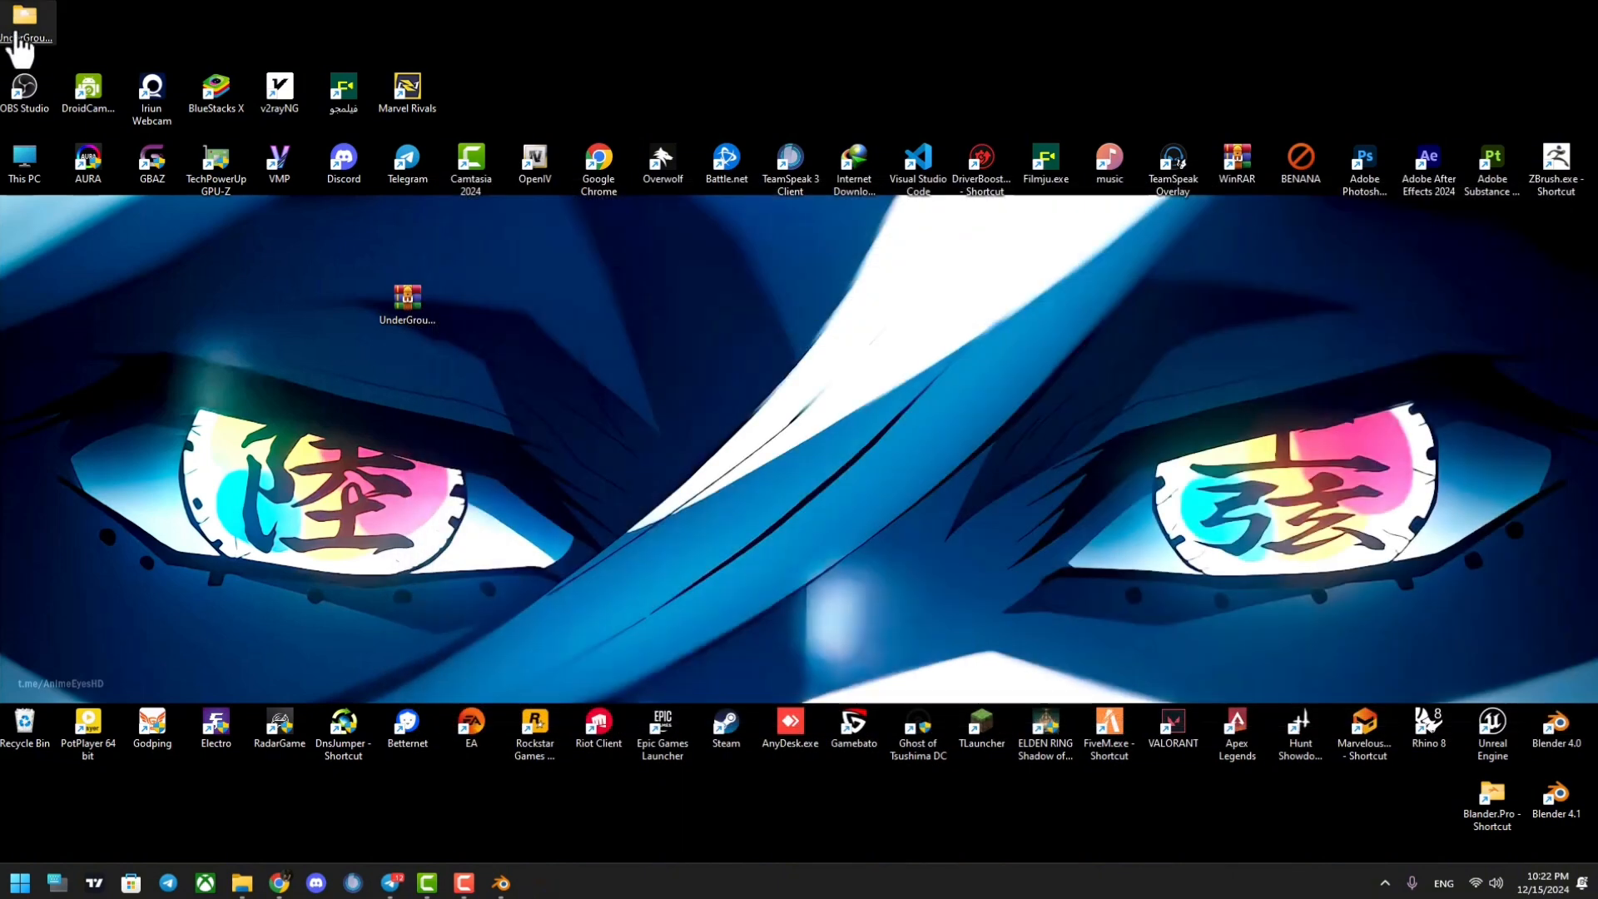
{"action": "left_click_drag", "start_coordinate": [18, 37], "coordinate": [487, 306]}
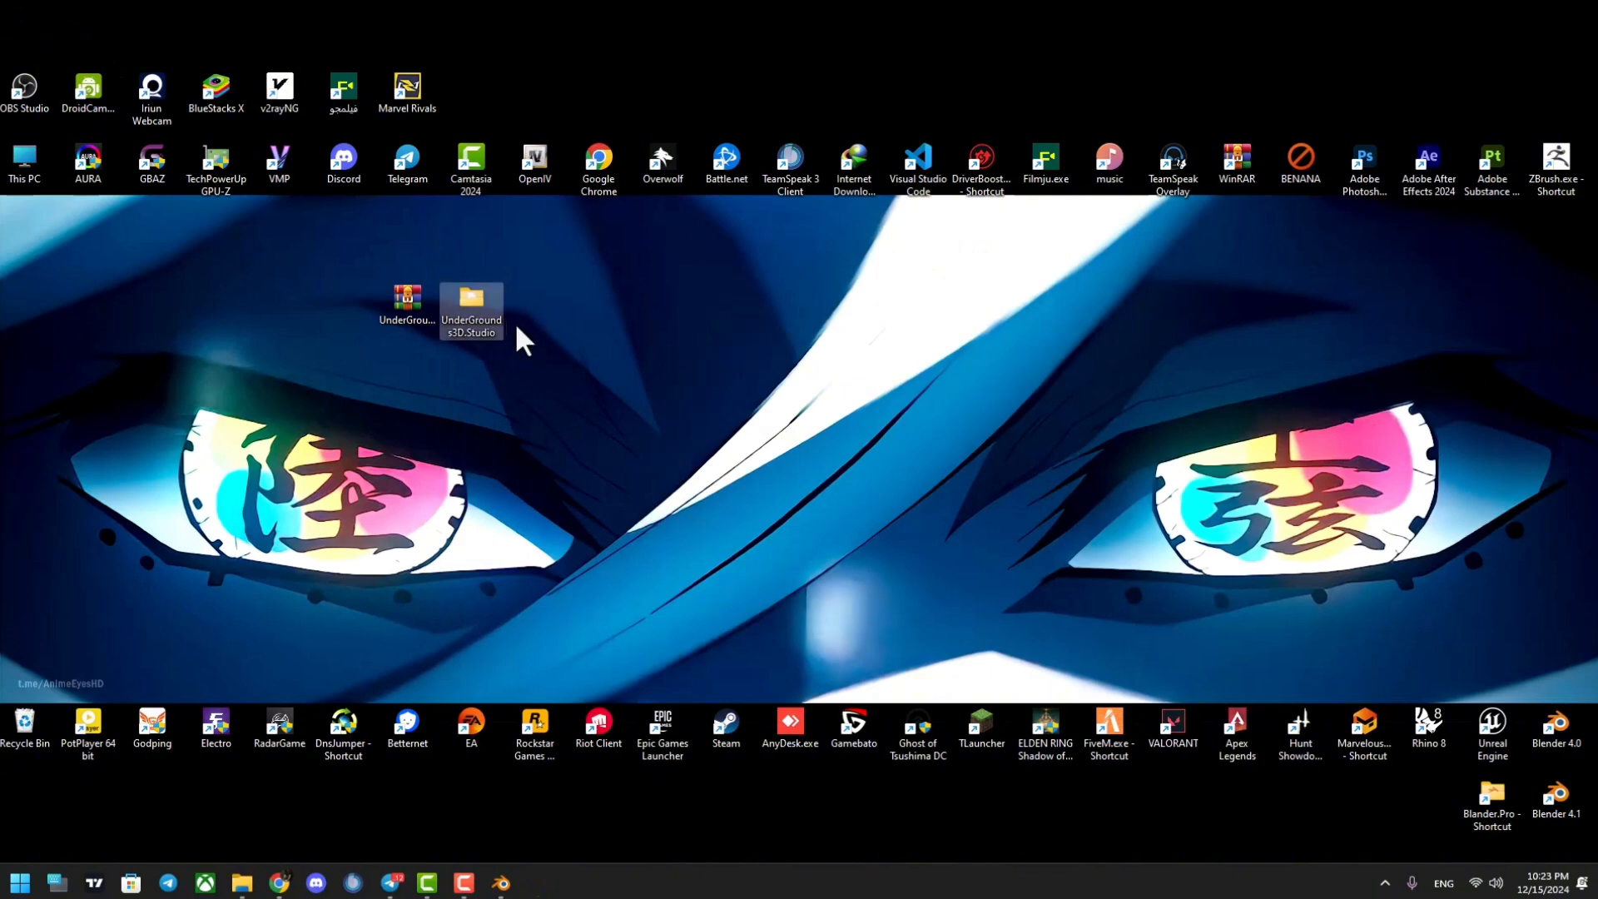
{"action": "double_click", "coordinate": [476, 331]}
Import nike_dunk_supreme.fbx from Desktop > UnderGrounds3D.Studio as an FBX model.
{"action": "left_click_drag", "start_coordinate": [854, 96], "coordinate": [598, 111]}
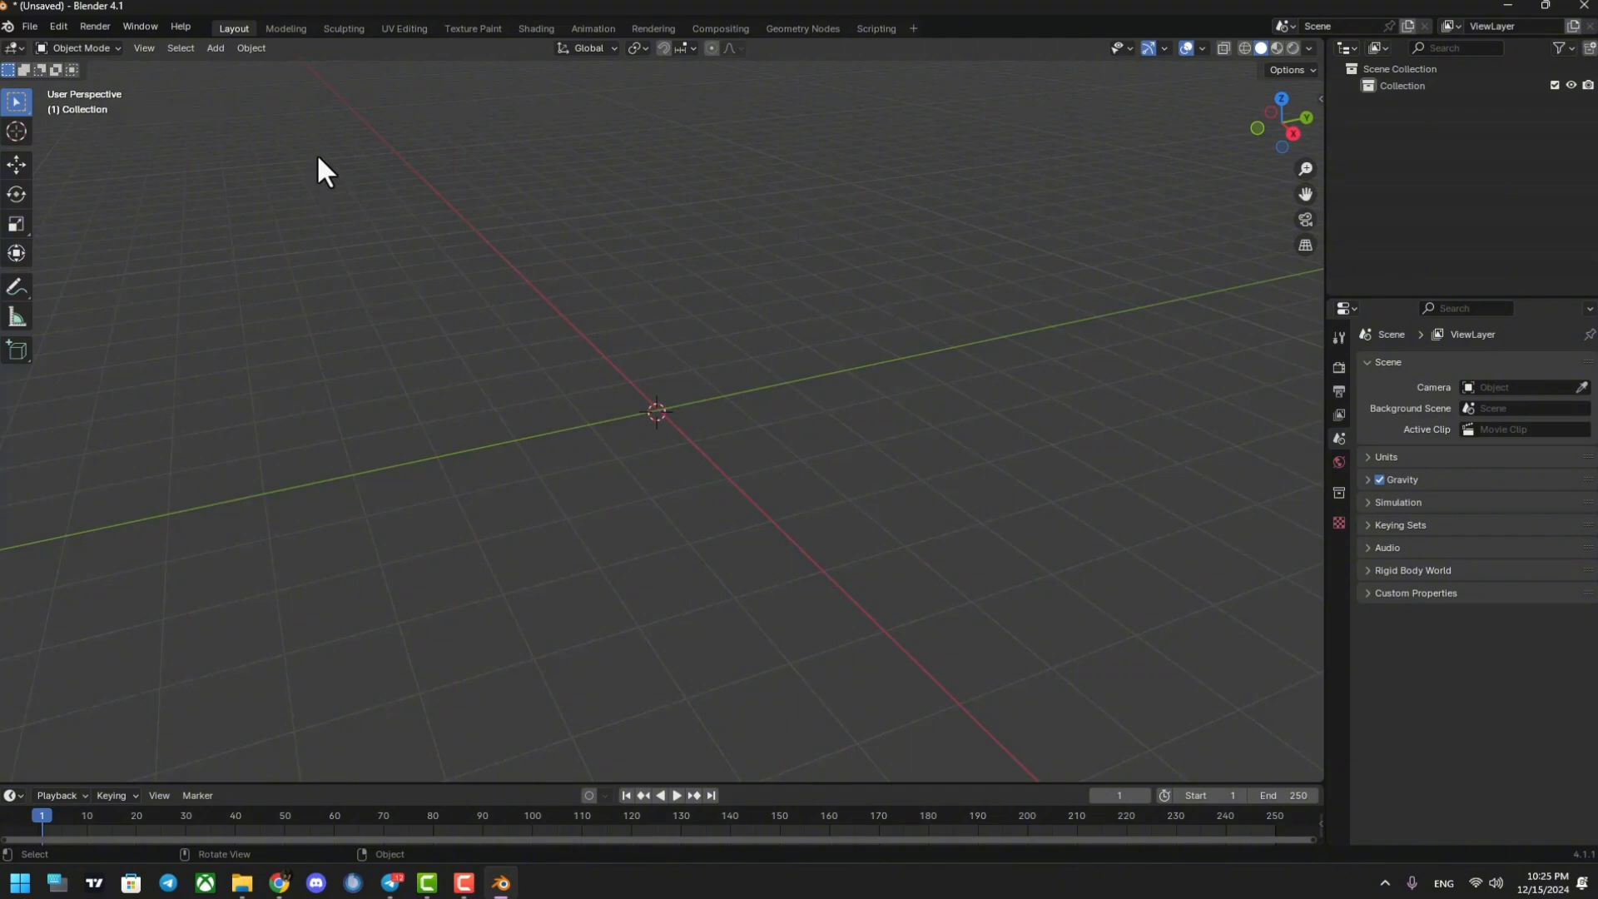
{"action": "left_click", "coordinate": [30, 26]}
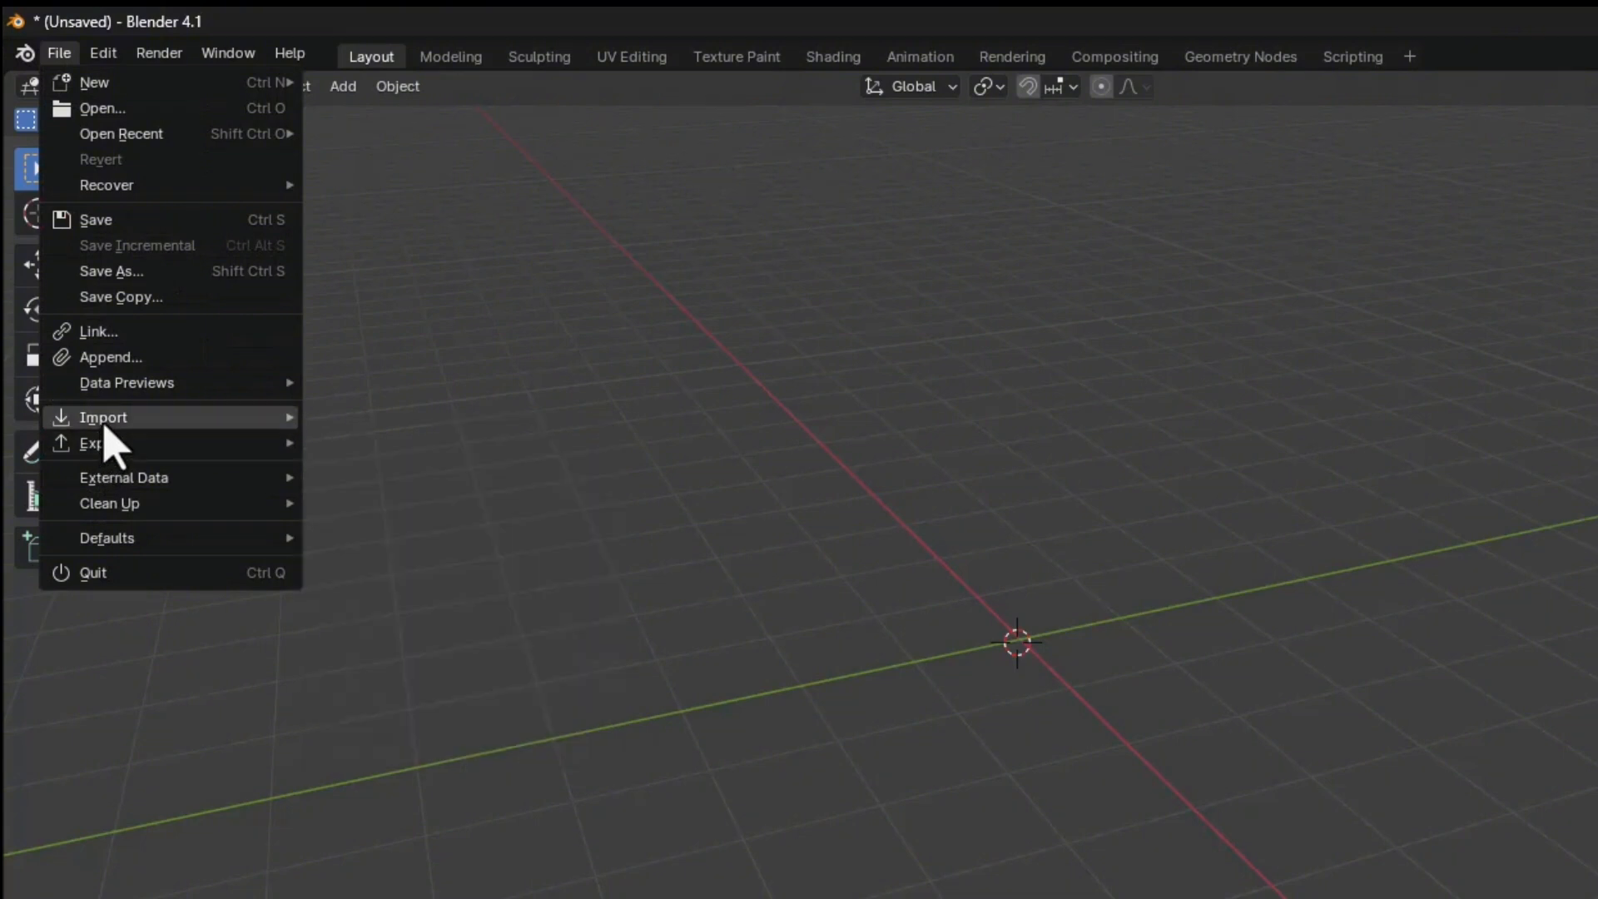
{"action": "mouse_move", "coordinate": [105, 429]}
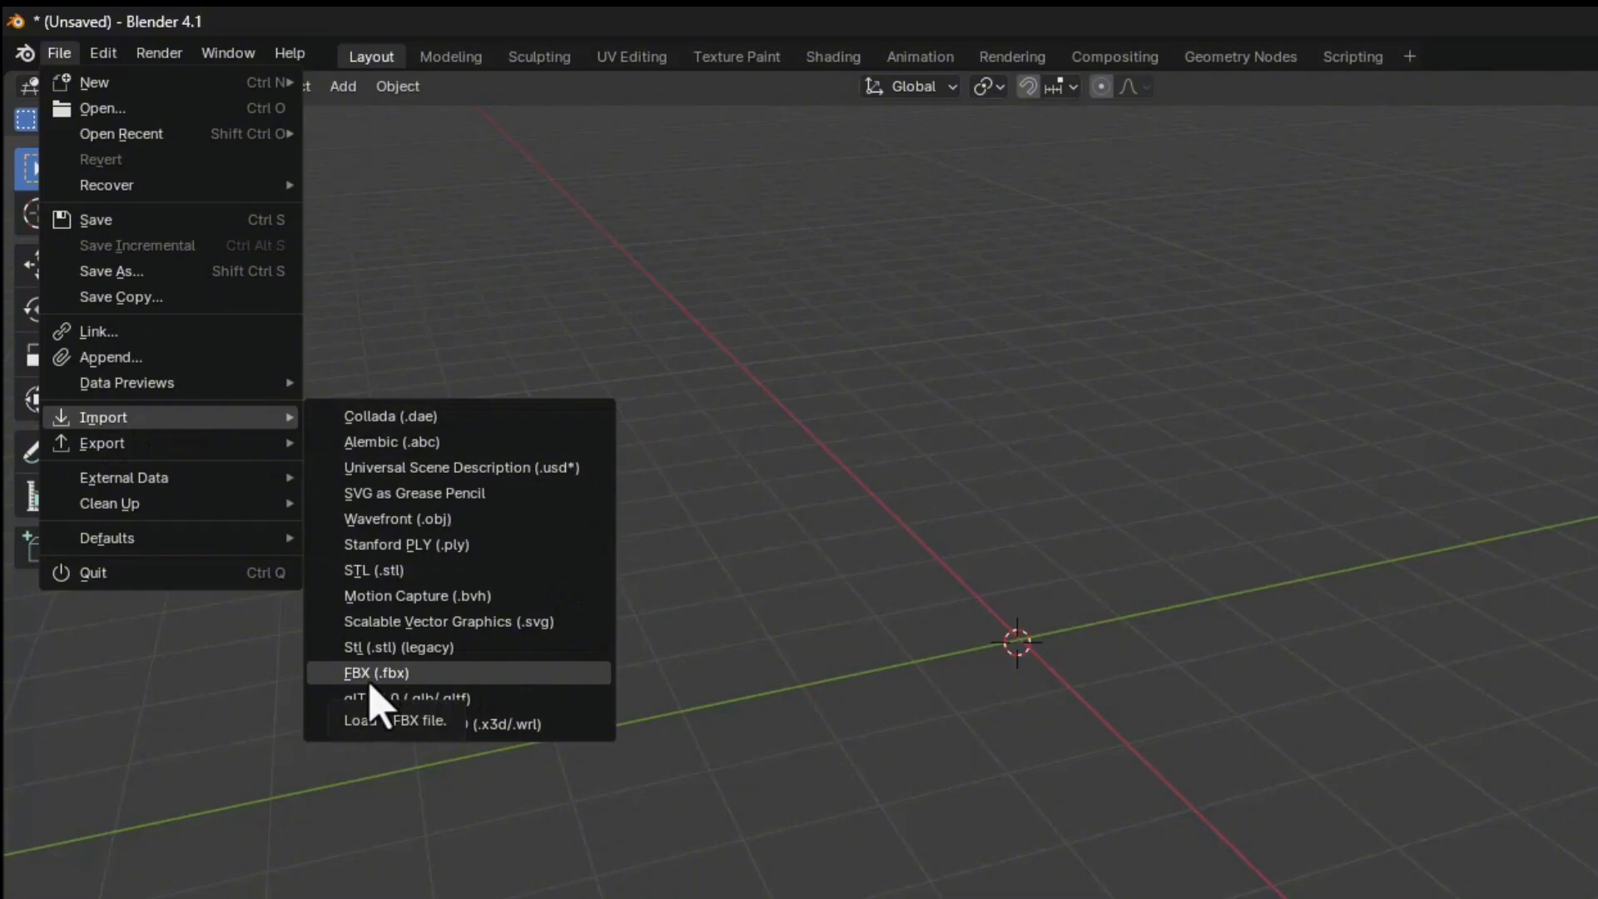
{"action": "left_click", "coordinate": [372, 674]}
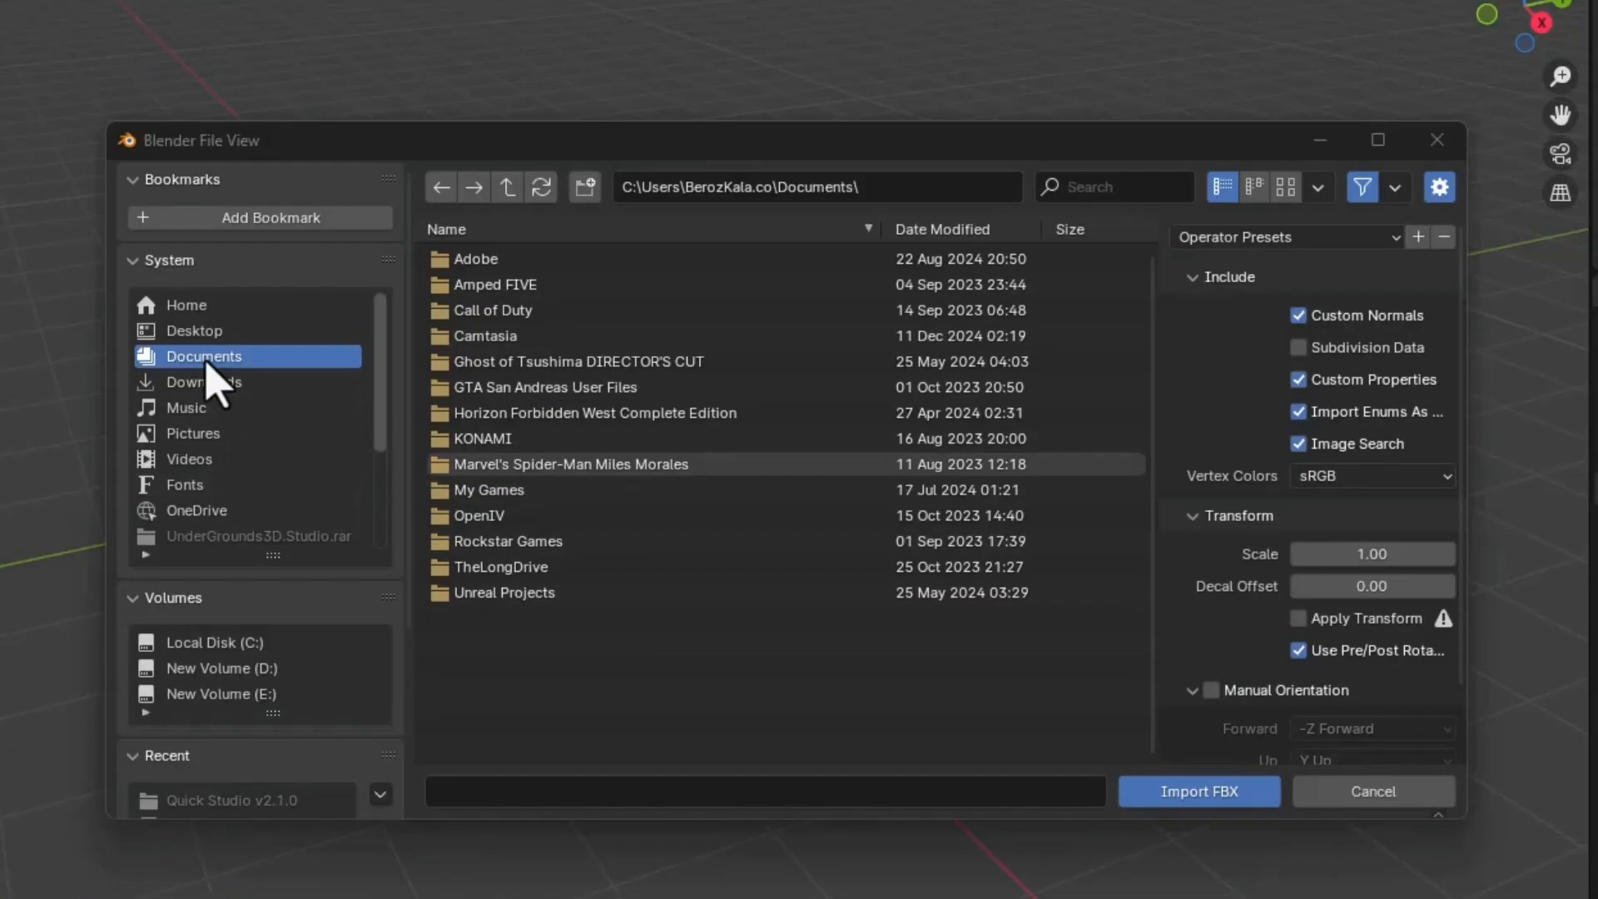
{"action": "left_click", "coordinate": [207, 334]}
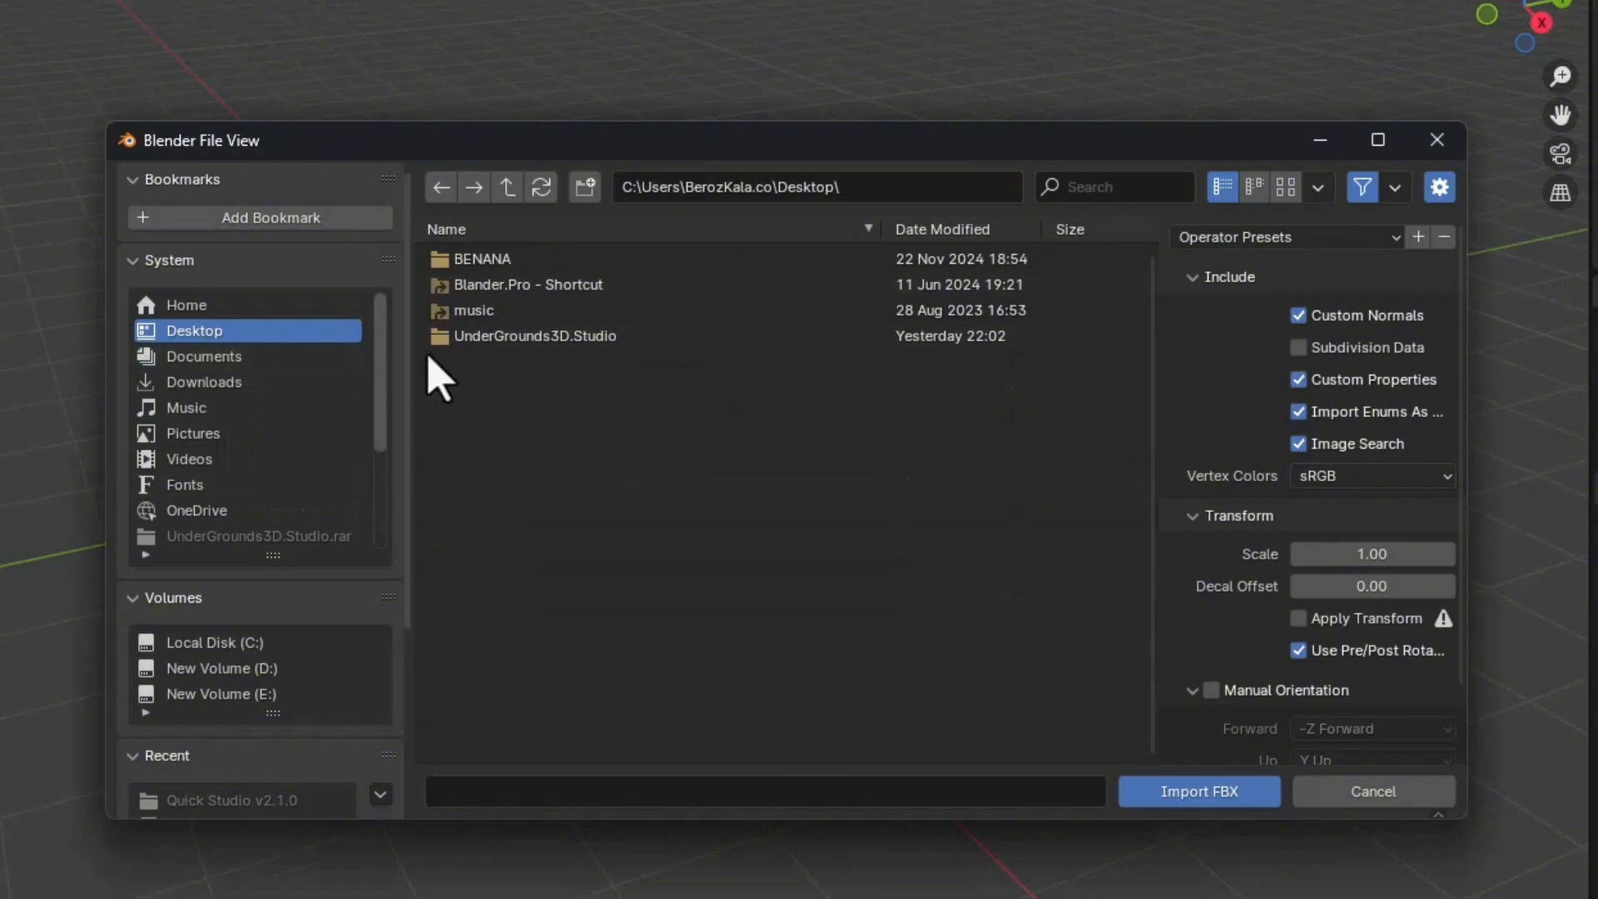
{"action": "double_click", "coordinate": [491, 337]}
{"action": "left_click_drag", "start_coordinate": [460, 350], "coordinate": [509, 333]}
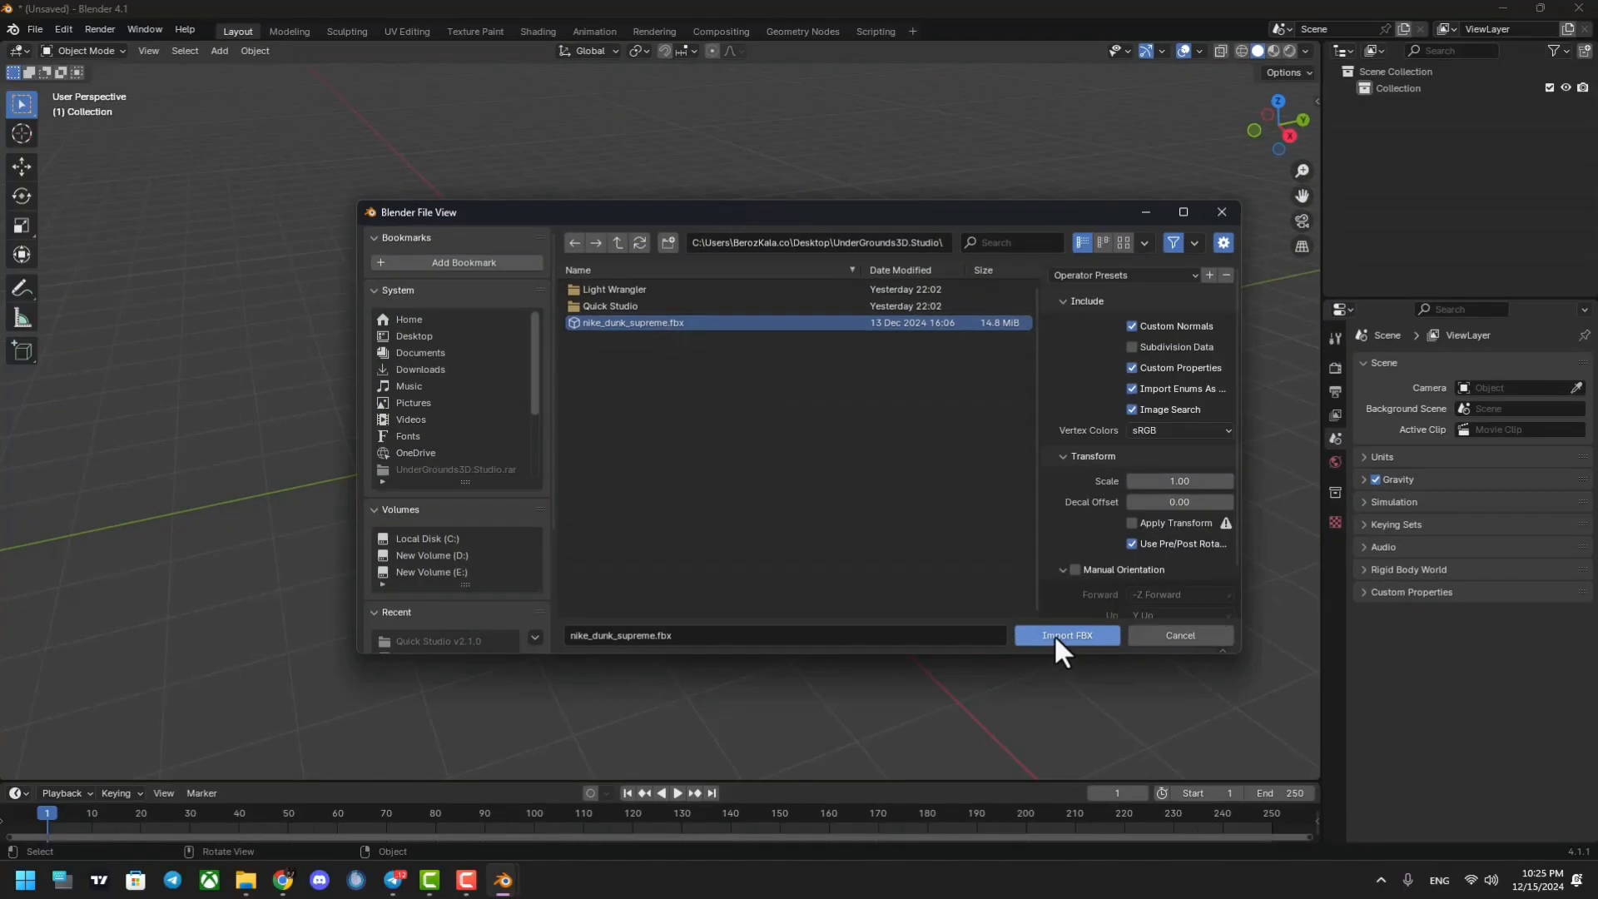
{"action": "left_click", "coordinate": [1059, 631]}
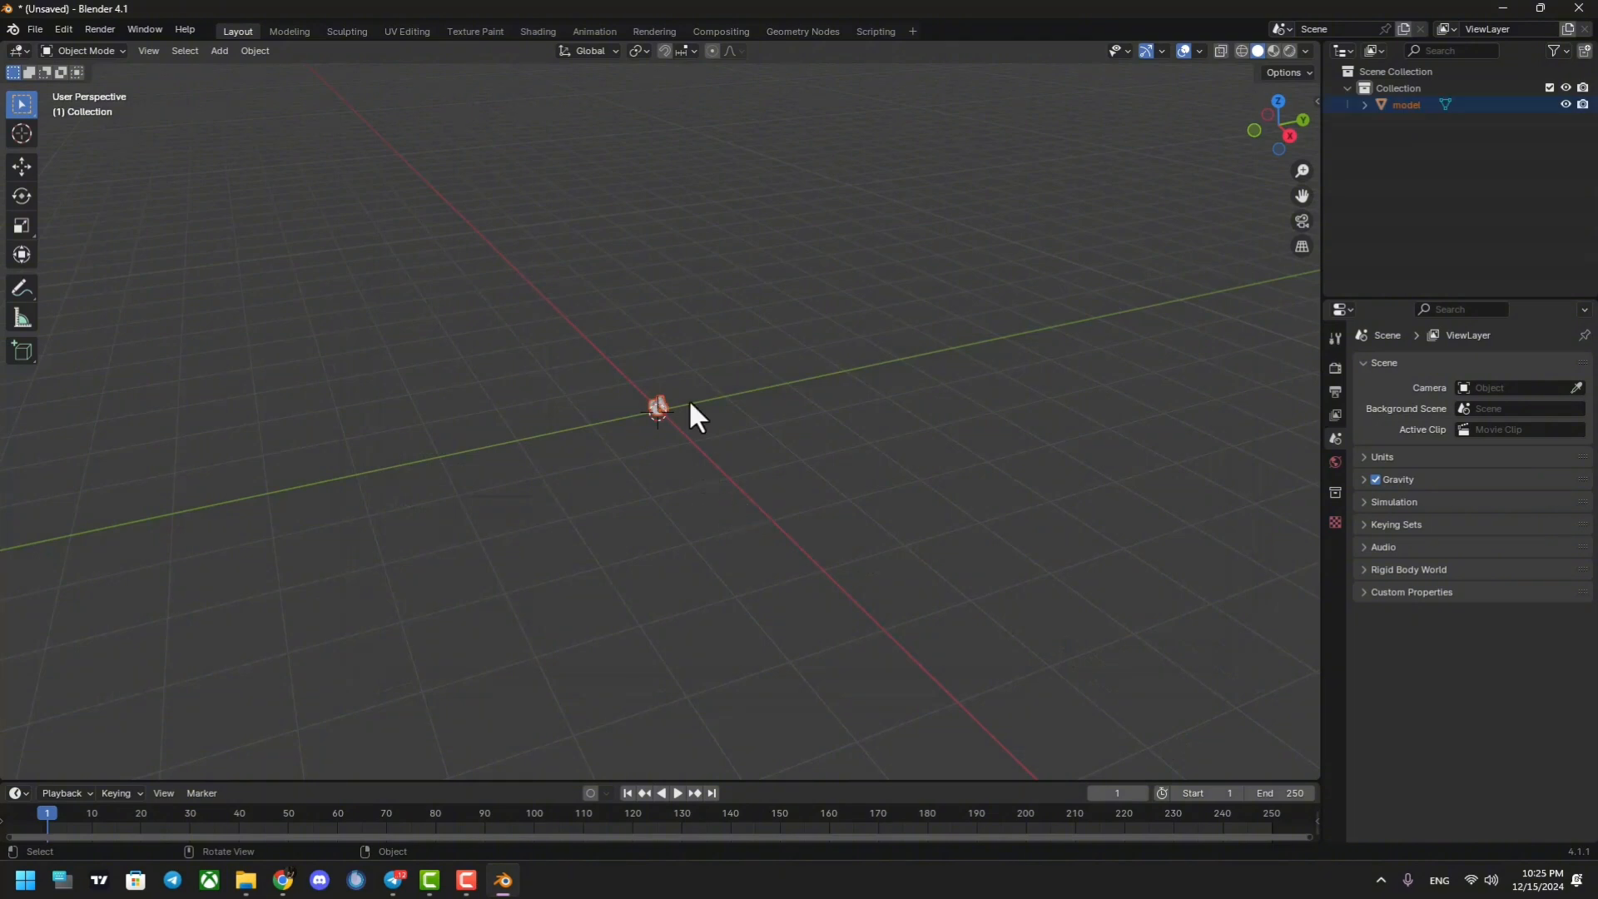
Frame the imported shoes and switch to Material Preview to show their red and navy textures.
{"action": "key", "text": "KP_Decimal"}
{"action": "middle_click_drag", "start_coordinate": [707, 353], "coordinate": [690, 433]}
{"action": "scroll", "coordinate": [1216, 127], "scroll_direction": "up", "scroll_amount": 2}
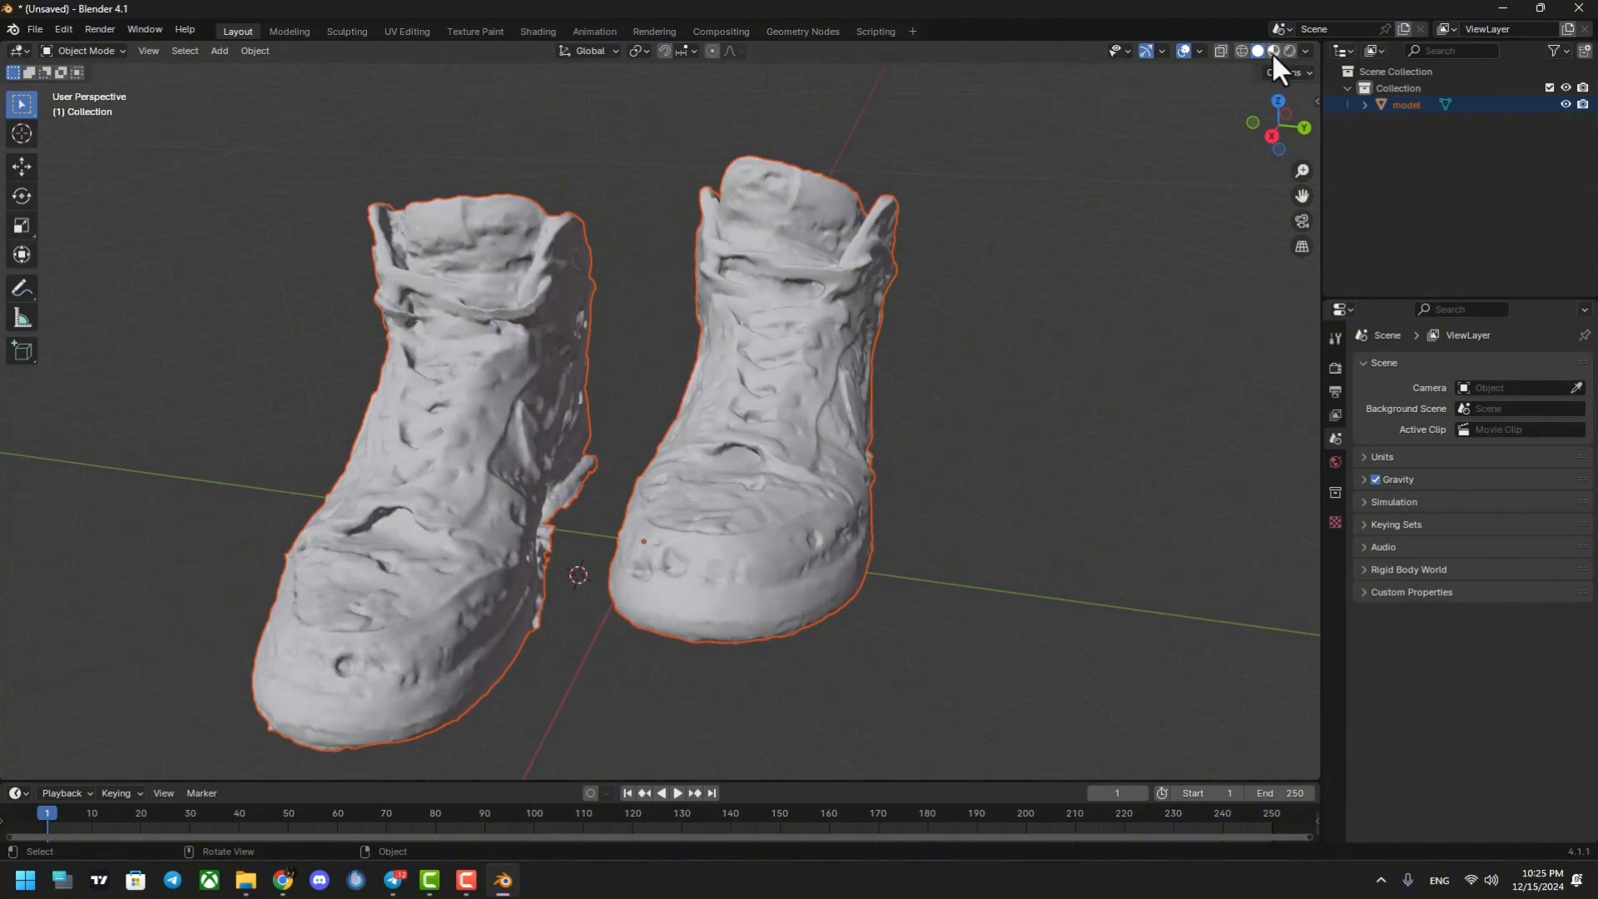
{"action": "key", "text": "z"}
{"action": "left_click", "coordinate": [801, 333]}
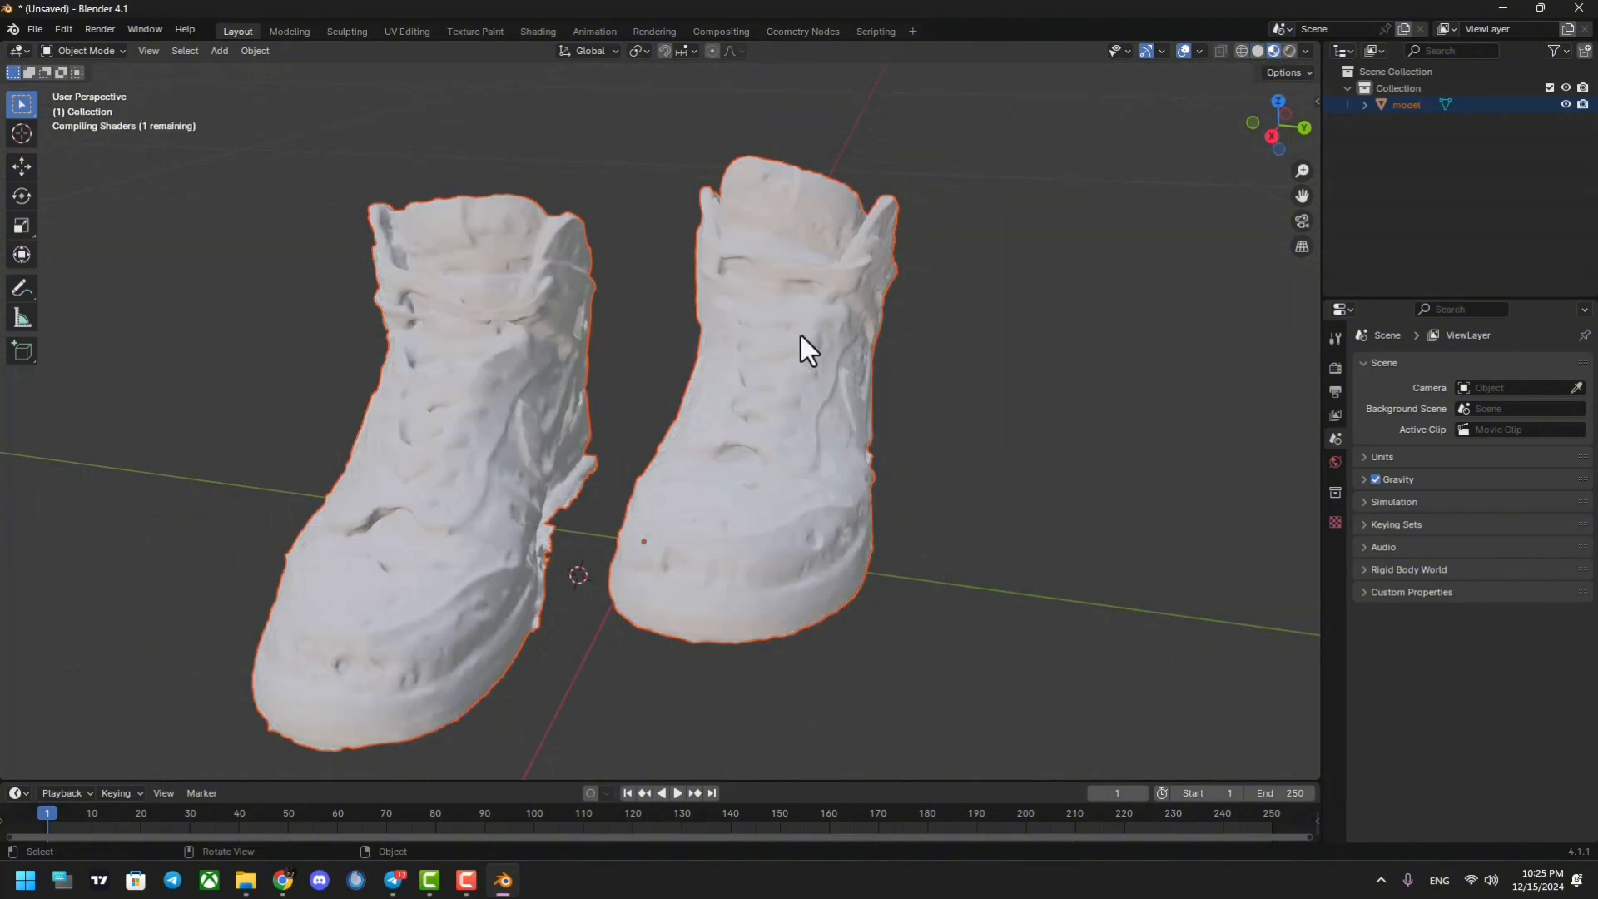
{"action": "scroll", "coordinate": [791, 350], "scroll_direction": "down", "scroll_amount": 5}
{"action": "mouse_move", "coordinate": [778, 352]}
{"action": "middle_mouse_down"}
{"action": "mouse_move", "coordinate": [554, 372]}
{"action": "mouse_move", "coordinate": [1047, 312]}
{"action": "mouse_move", "coordinate": [747, 378]}
{"action": "mouse_move", "coordinate": [397, 374]}
{"action": "mouse_move", "coordinate": [806, 349]}
{"action": "mouse_move", "coordinate": [768, 367]}
{"action": "middle_mouse_up"}
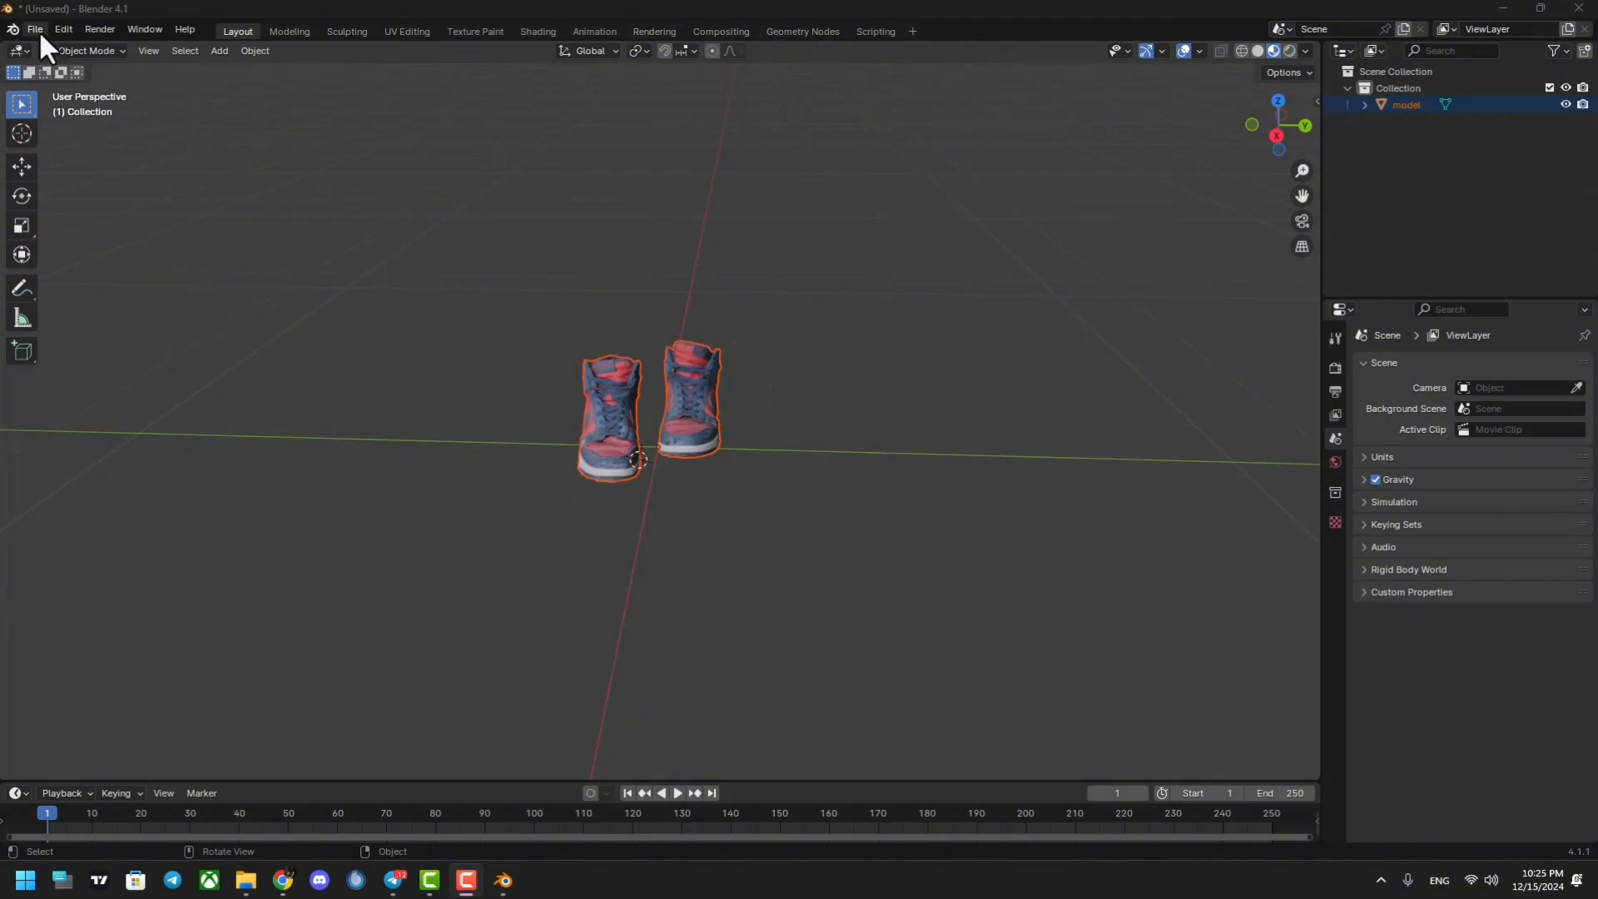
Install Quick Studio Add-on.zip from Desktop > UnderGrounds3D.Studio > Quick Studio and enable it.
{"action": "left_click", "coordinate": [64, 30]}
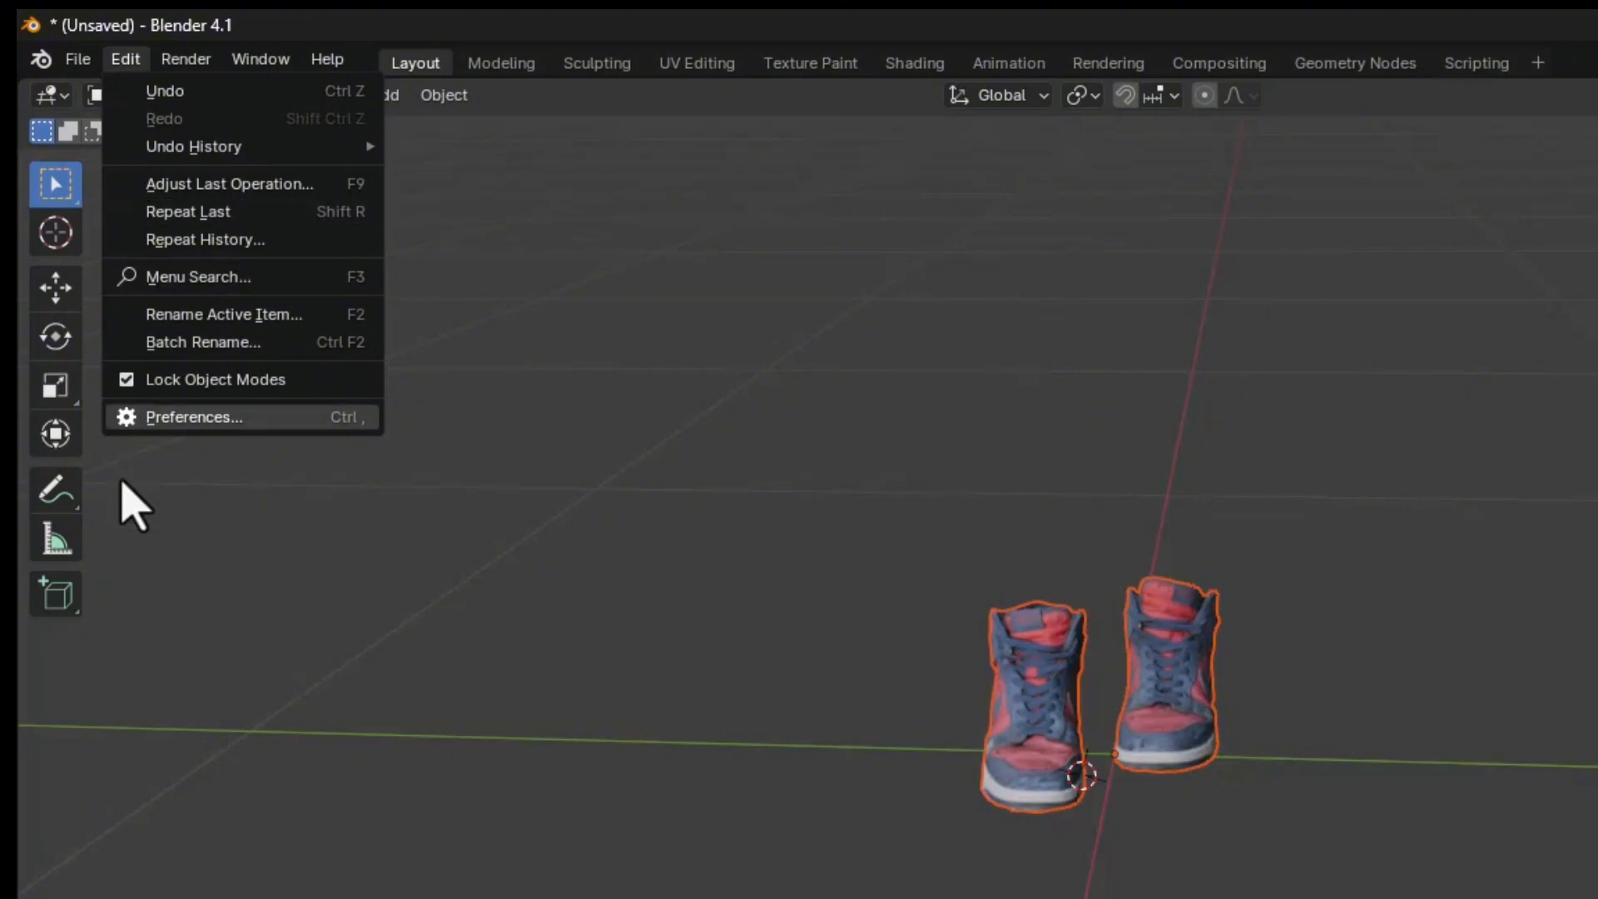
{"action": "left_click", "coordinate": [190, 418]}
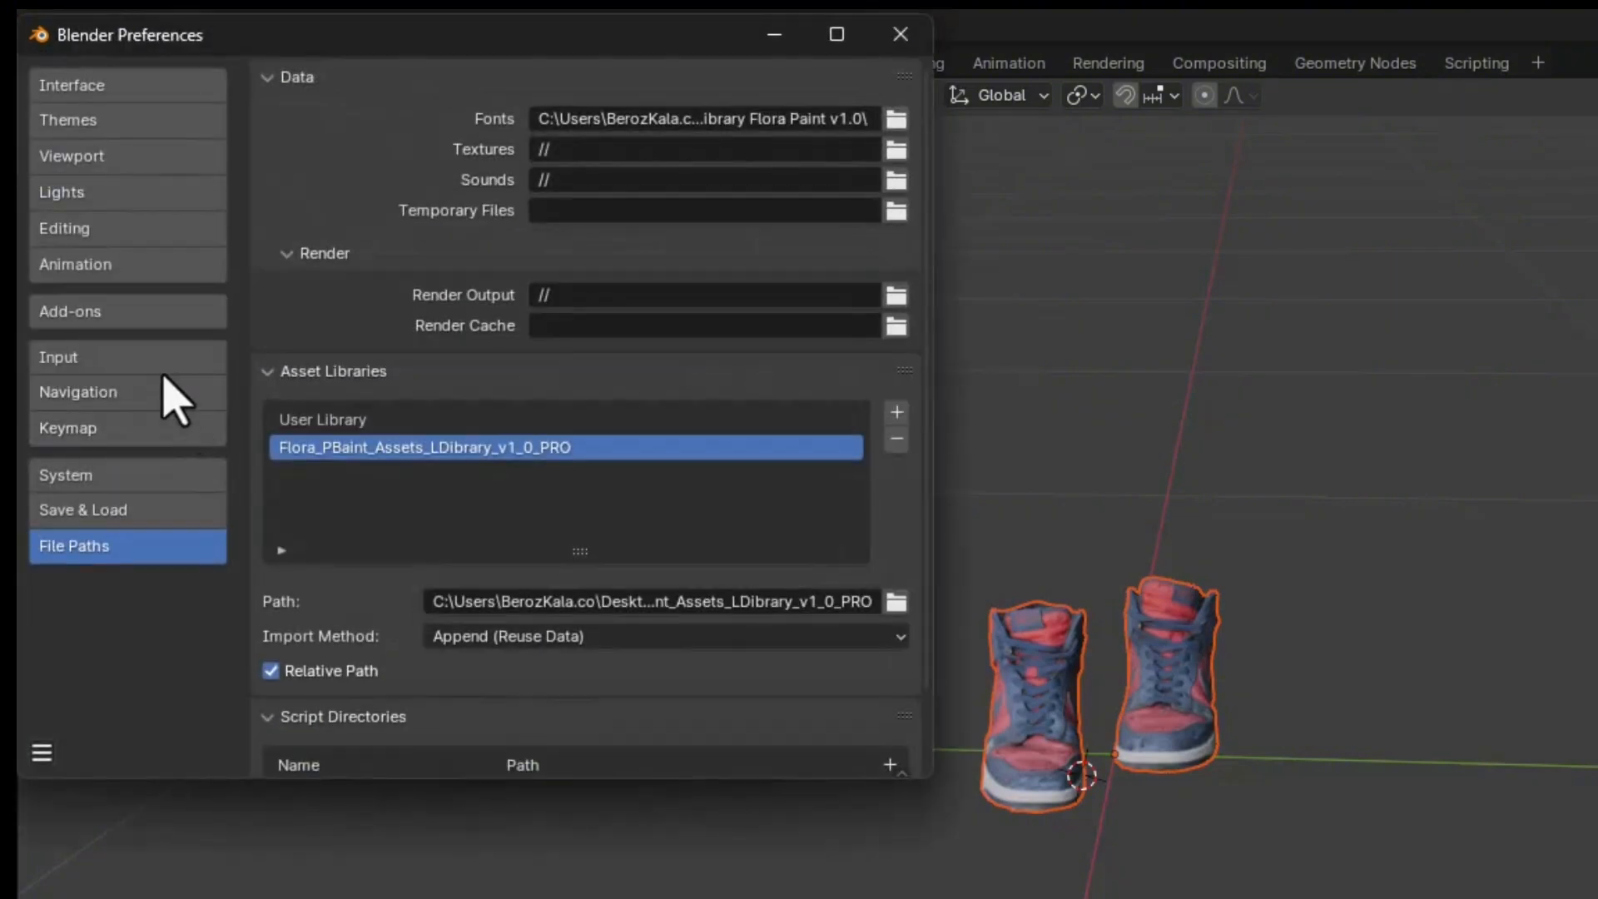
{"action": "left_click", "coordinate": [152, 314]}
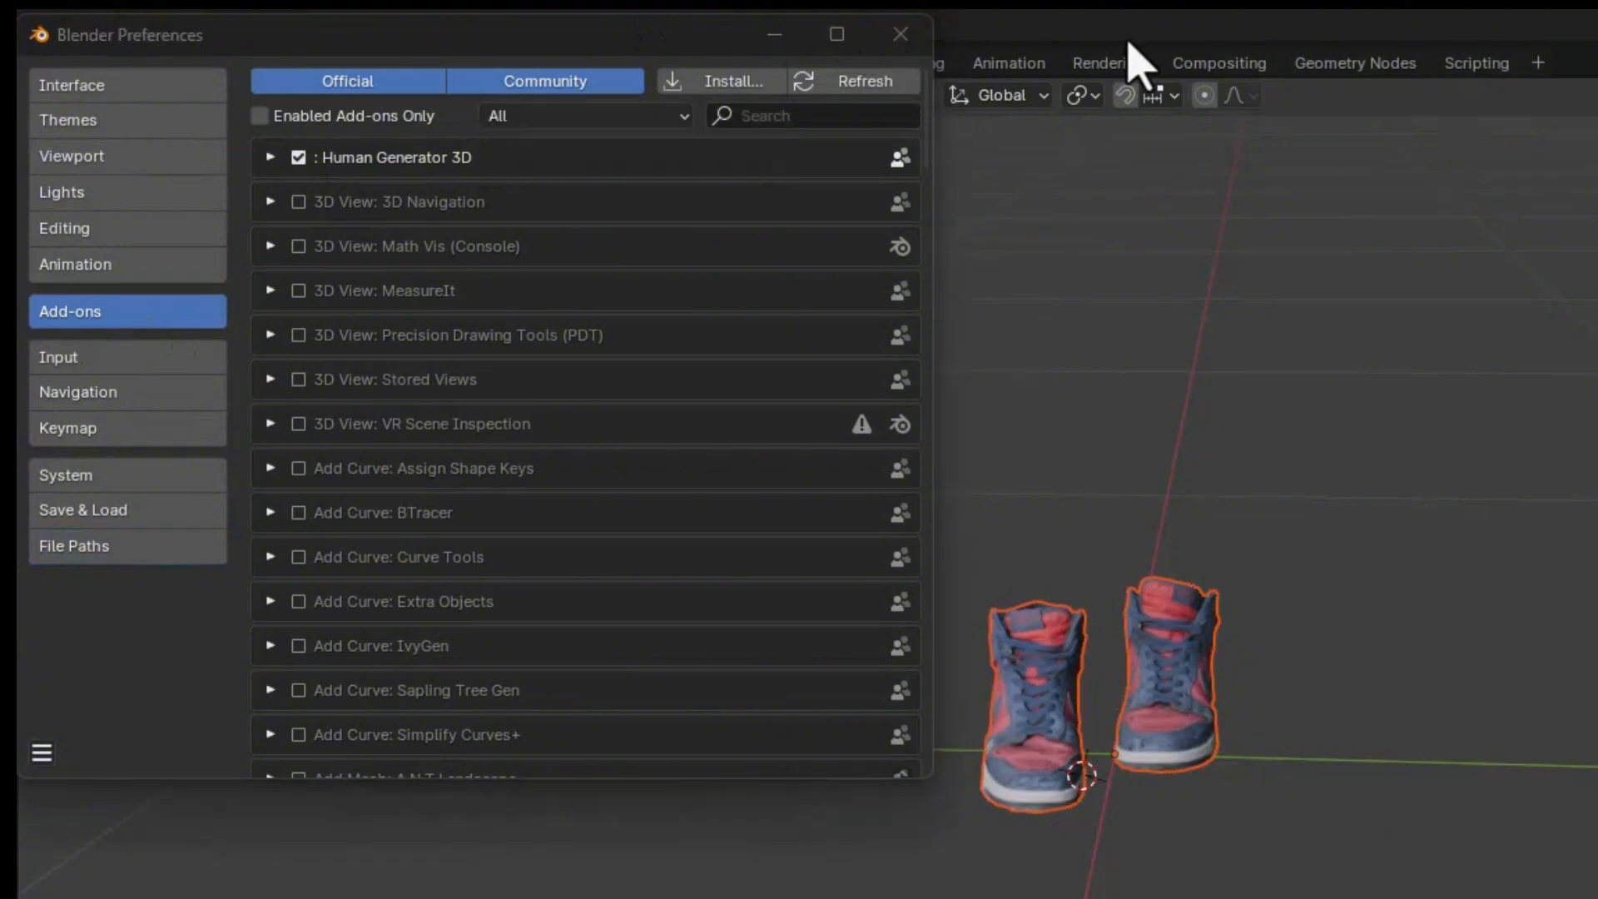
{"action": "left_click", "coordinate": [722, 82]}
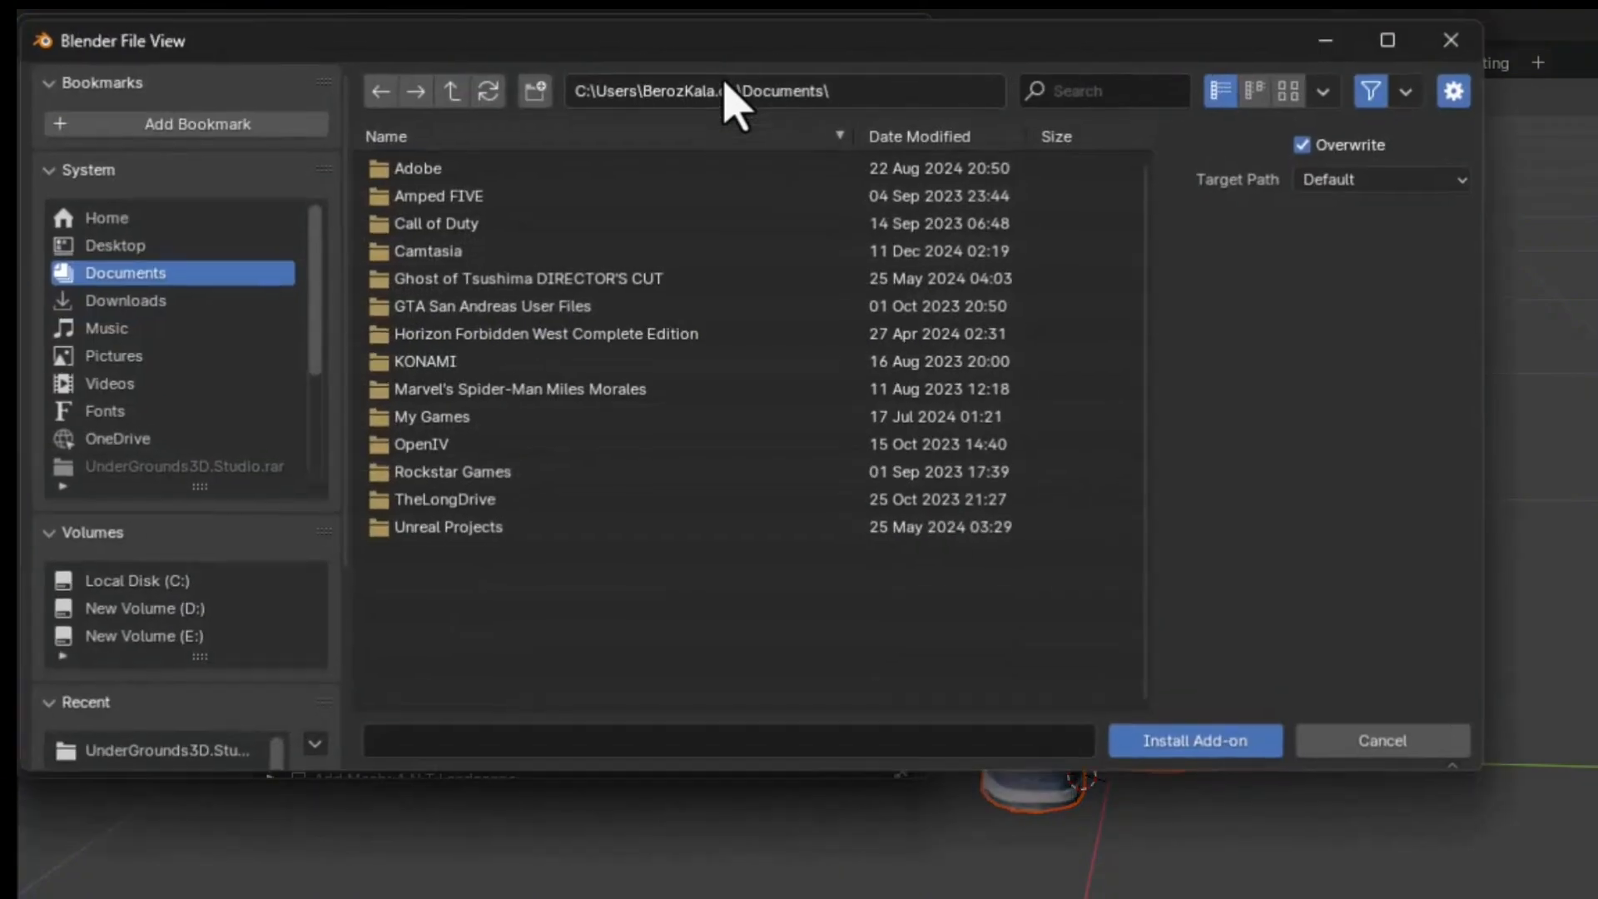
{"action": "left_click", "coordinate": [108, 247]}
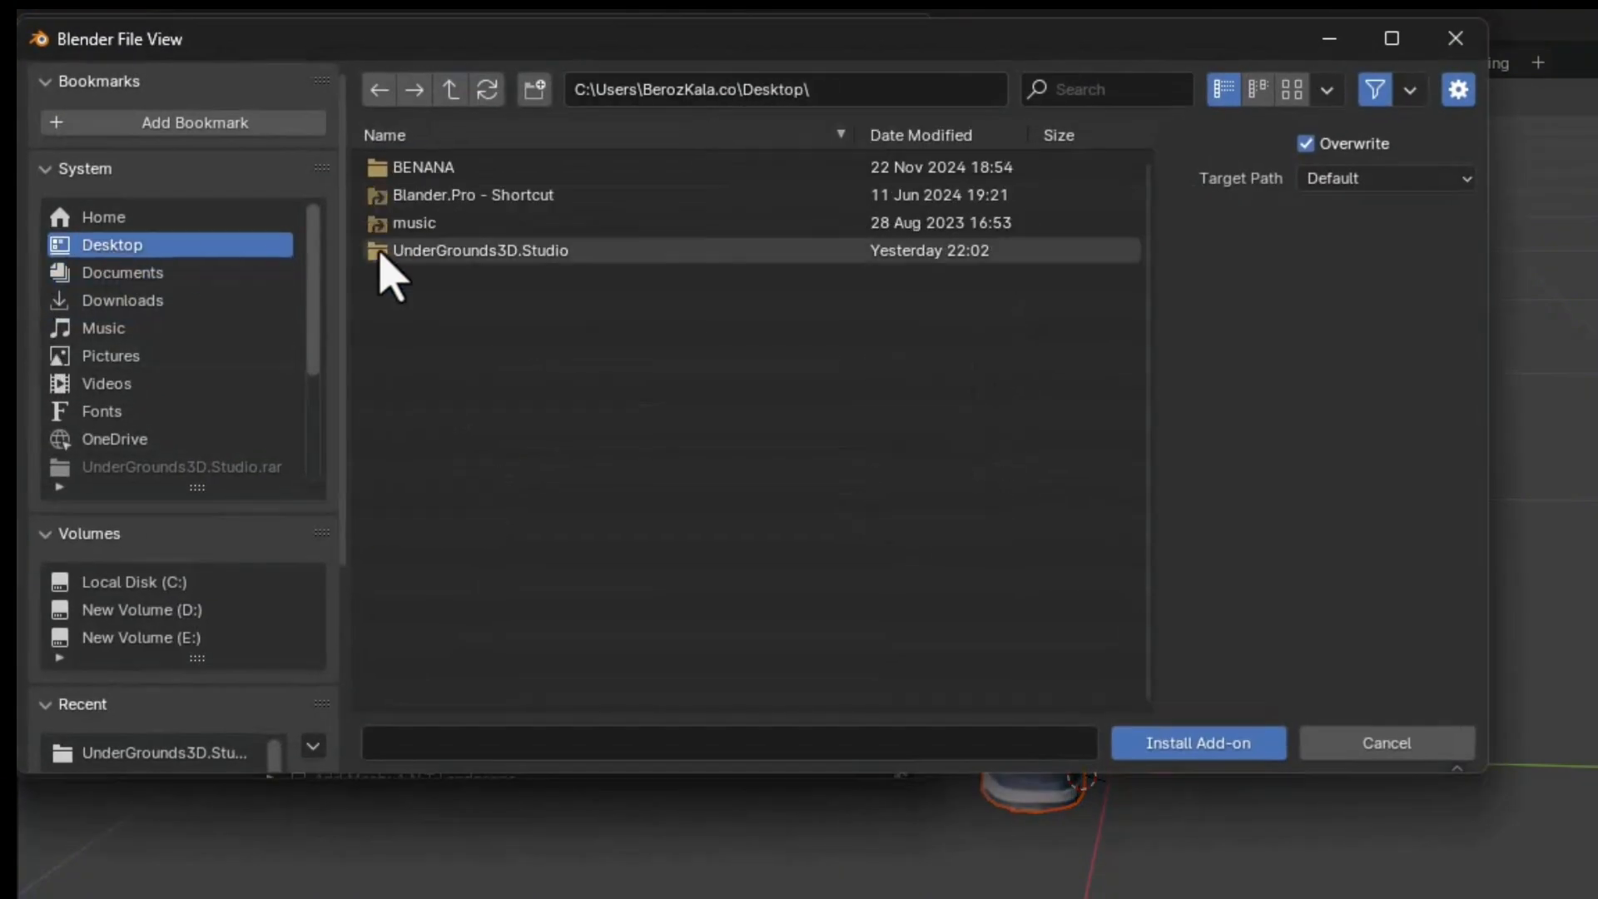
{"action": "double_click", "coordinate": [467, 252]}
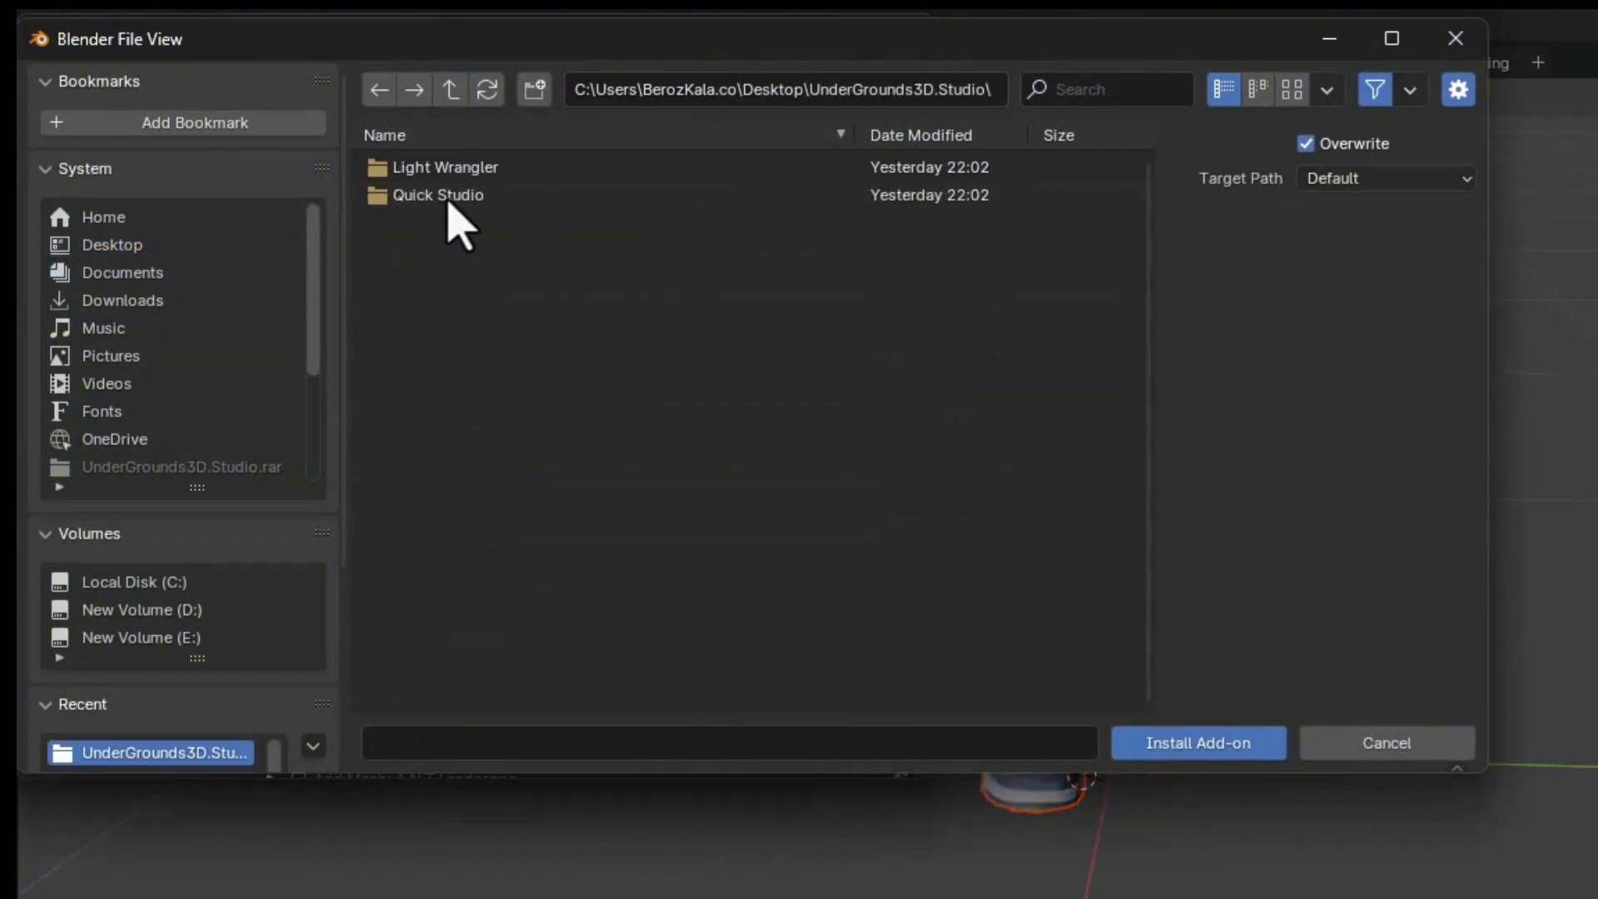
{"action": "left_click", "coordinate": [454, 194]}
{"action": "double_click", "coordinate": [454, 194]}
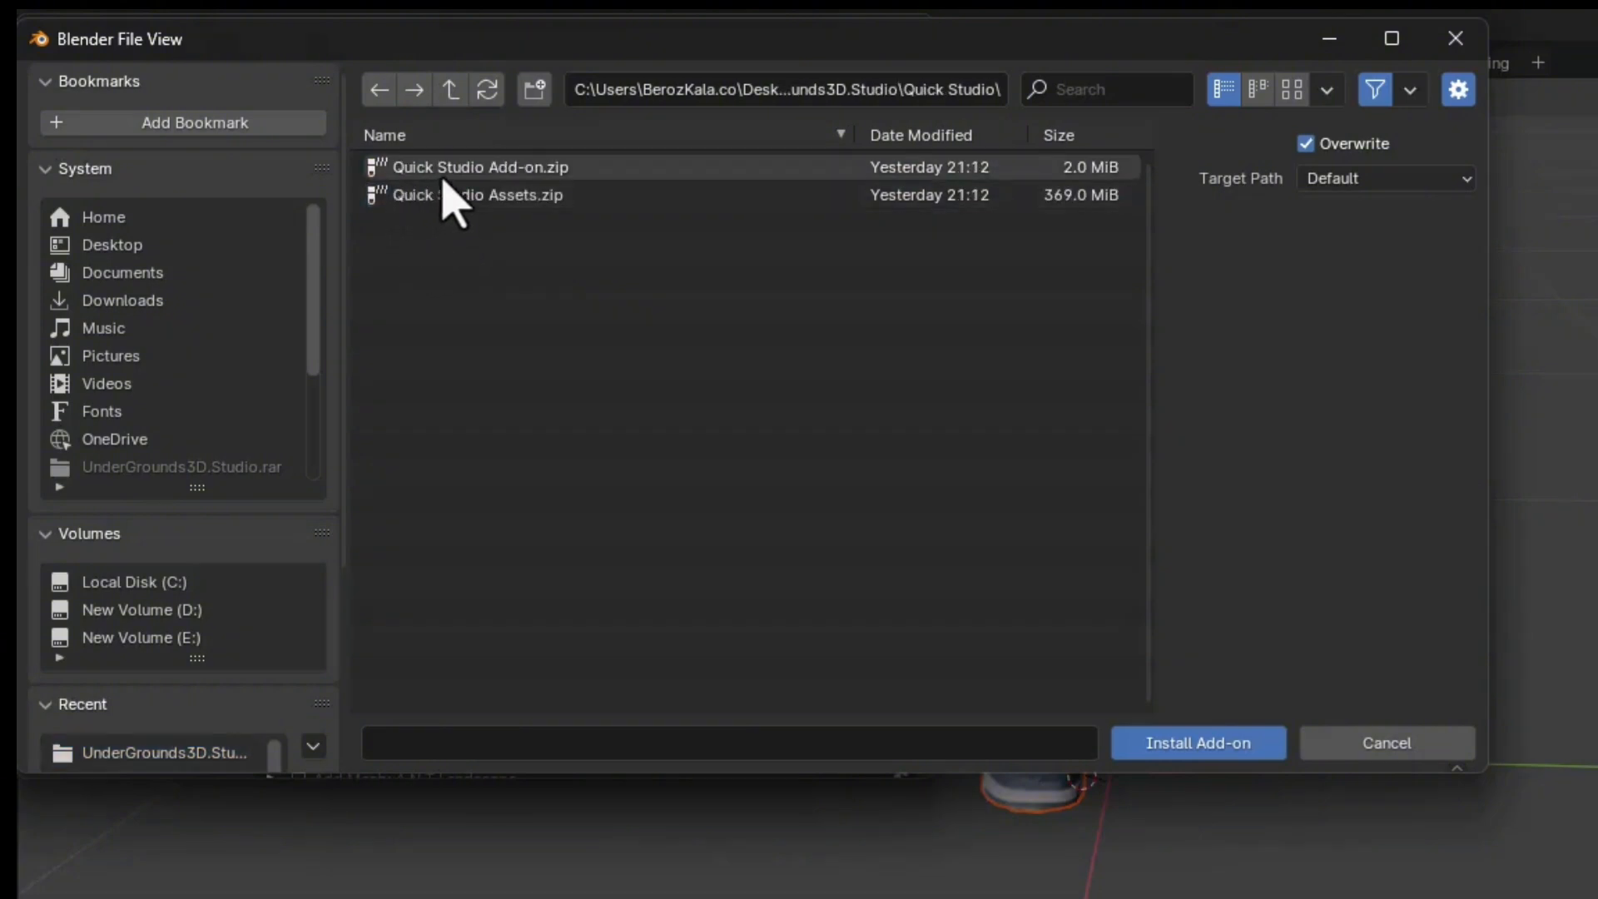
{"action": "left_click", "coordinate": [522, 171]}
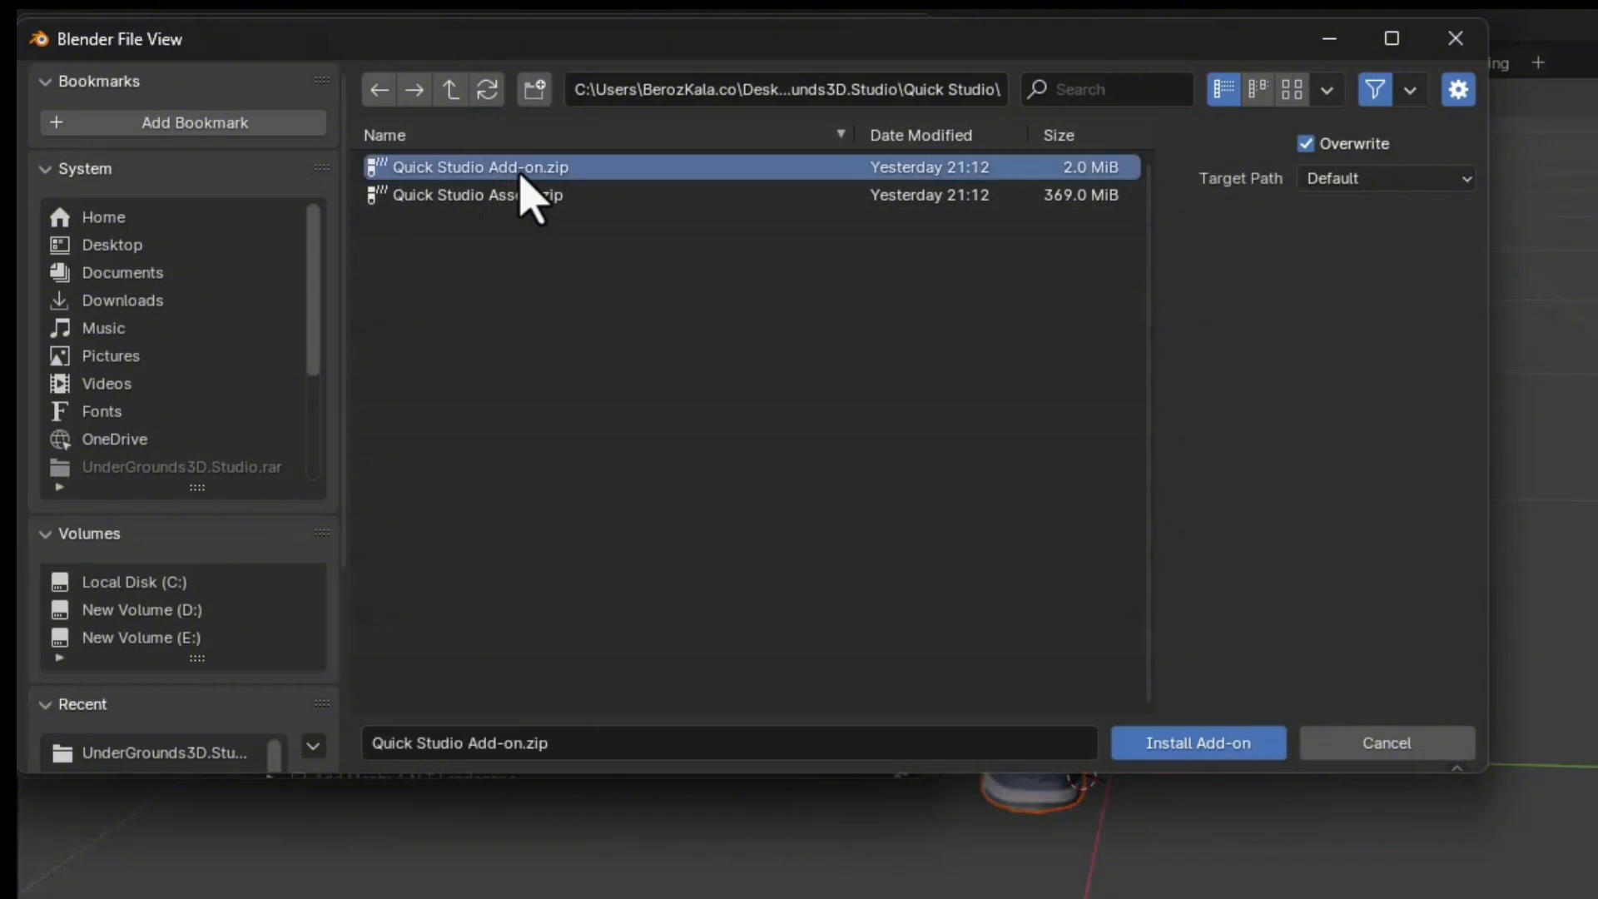
{"action": "left_click", "coordinate": [1235, 749]}
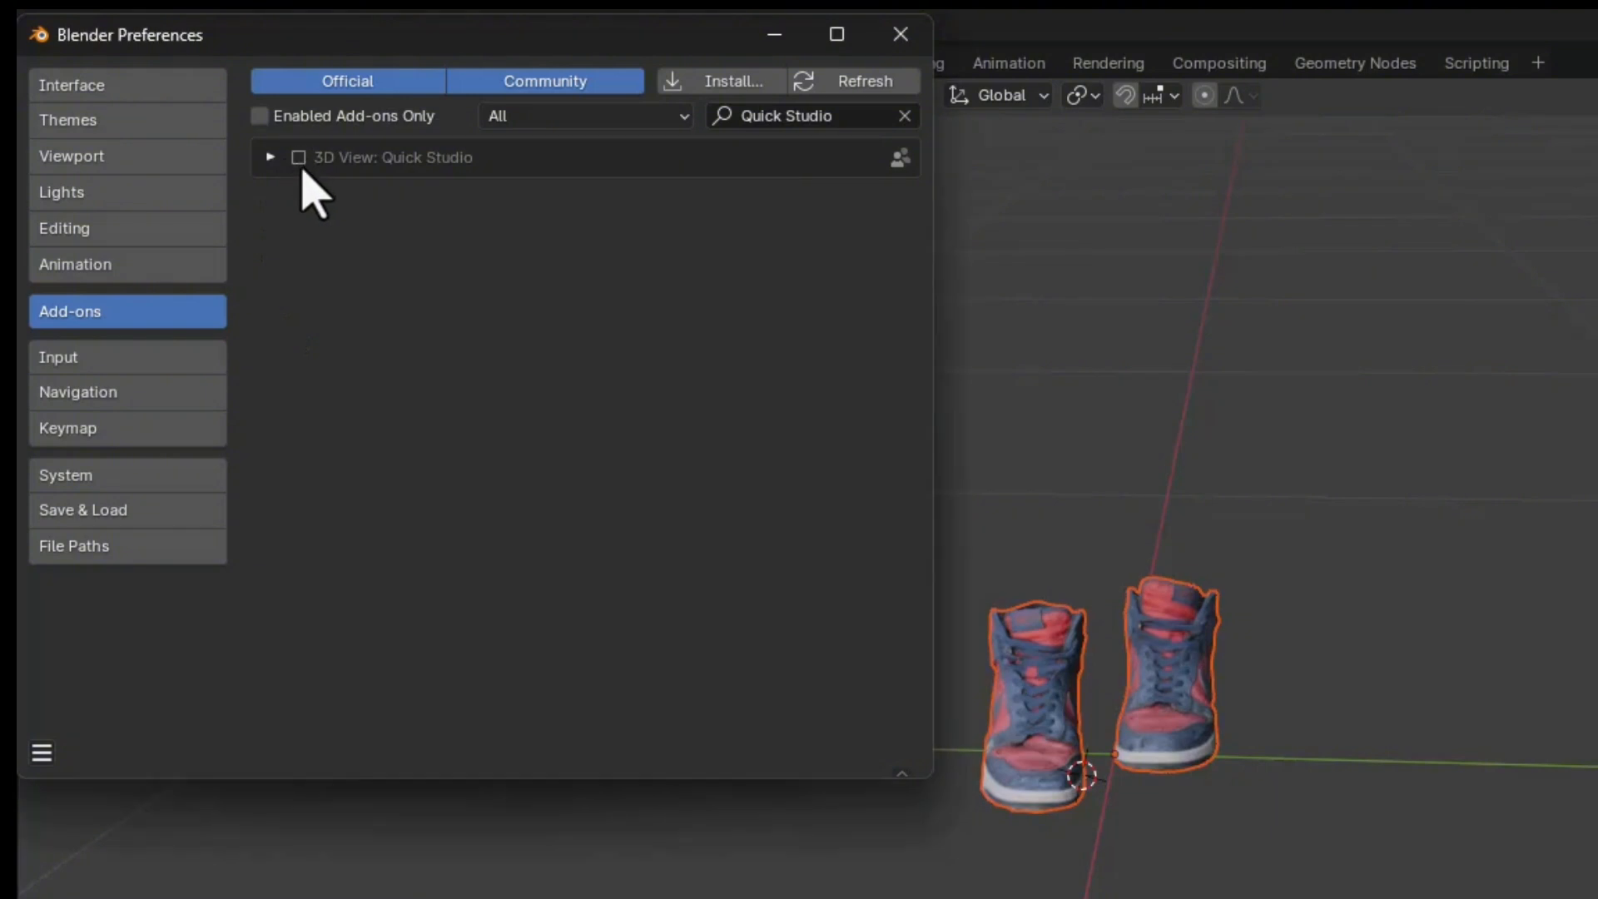
{"action": "left_click", "coordinate": [299, 165]}
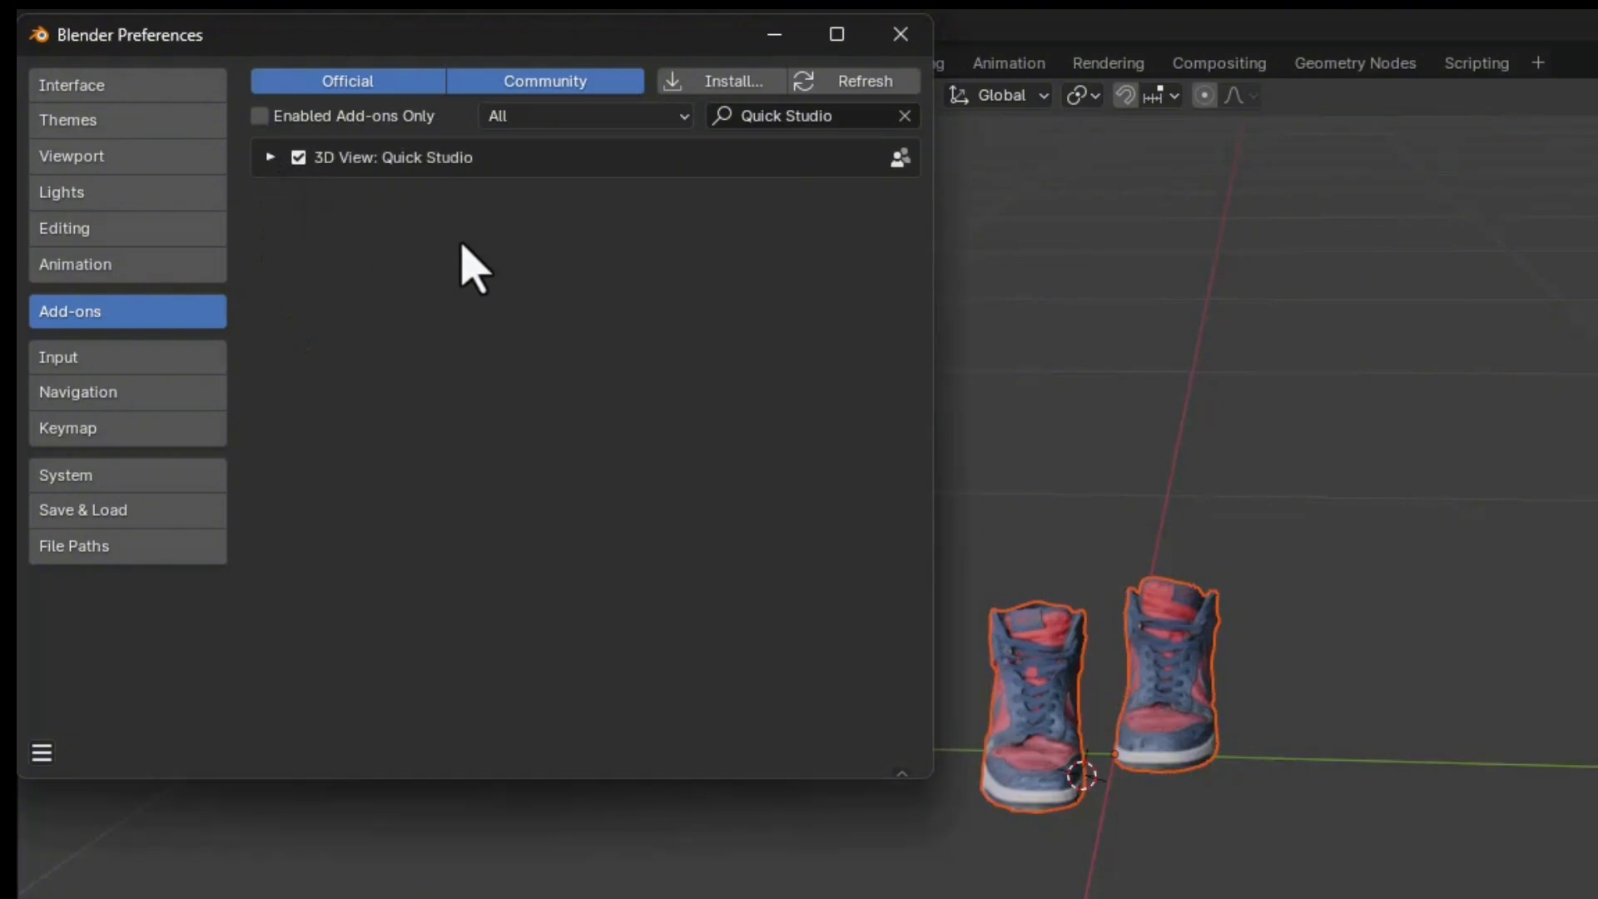
Set Quick Studio Assets.zip as the assets file, install the assets and verify the installation.
{"action": "left_click", "coordinate": [268, 158]}
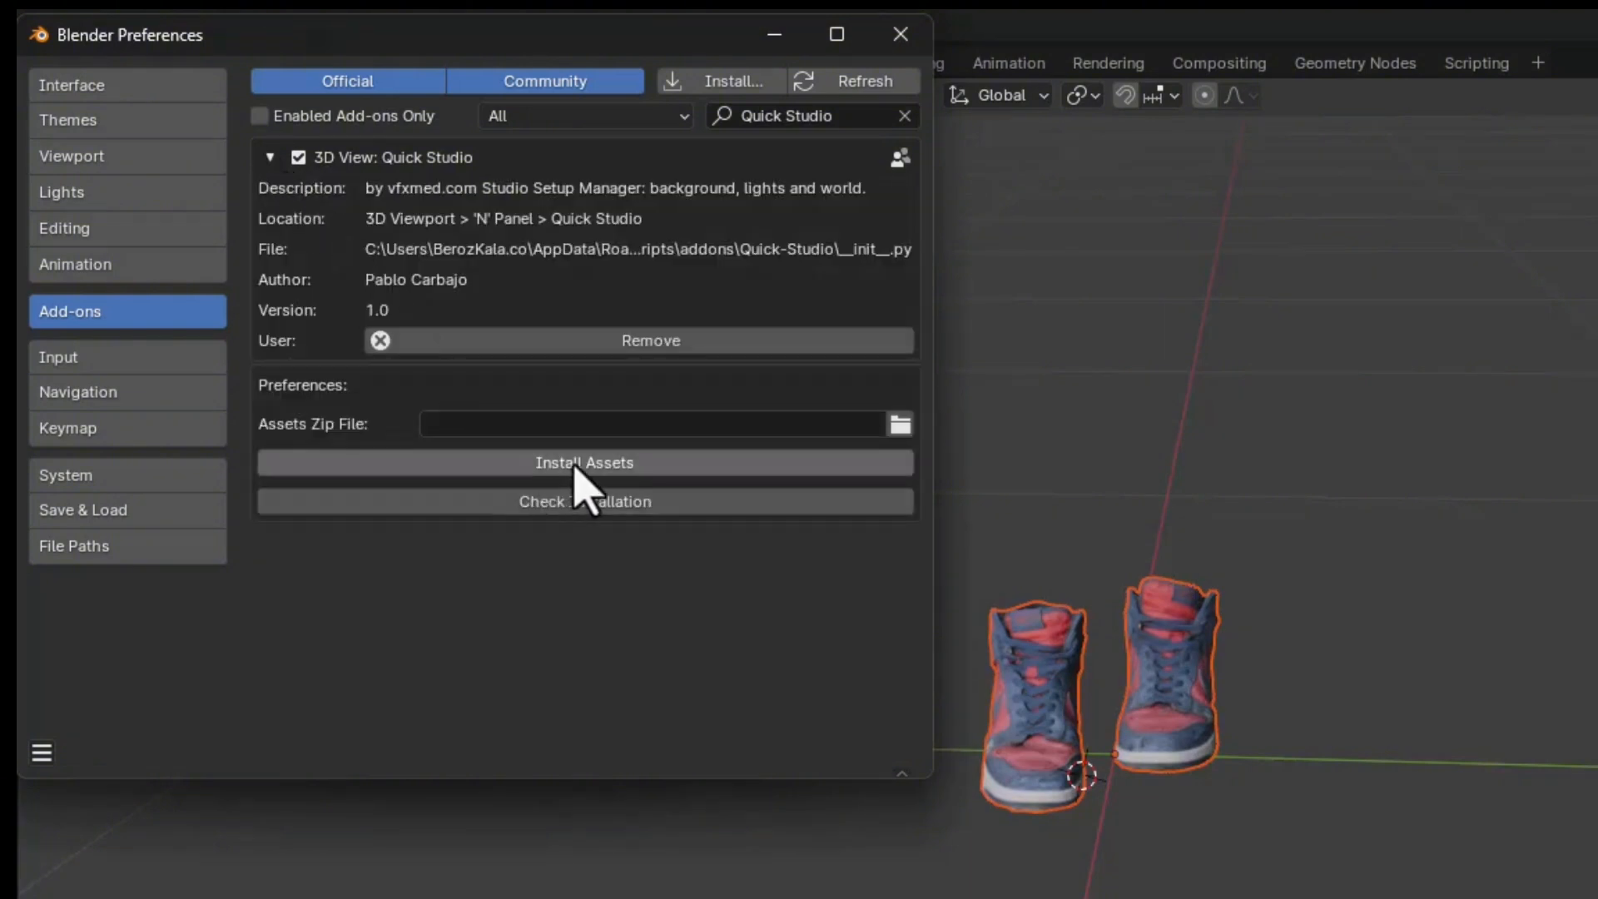
{"action": "left_click", "coordinate": [899, 424]}
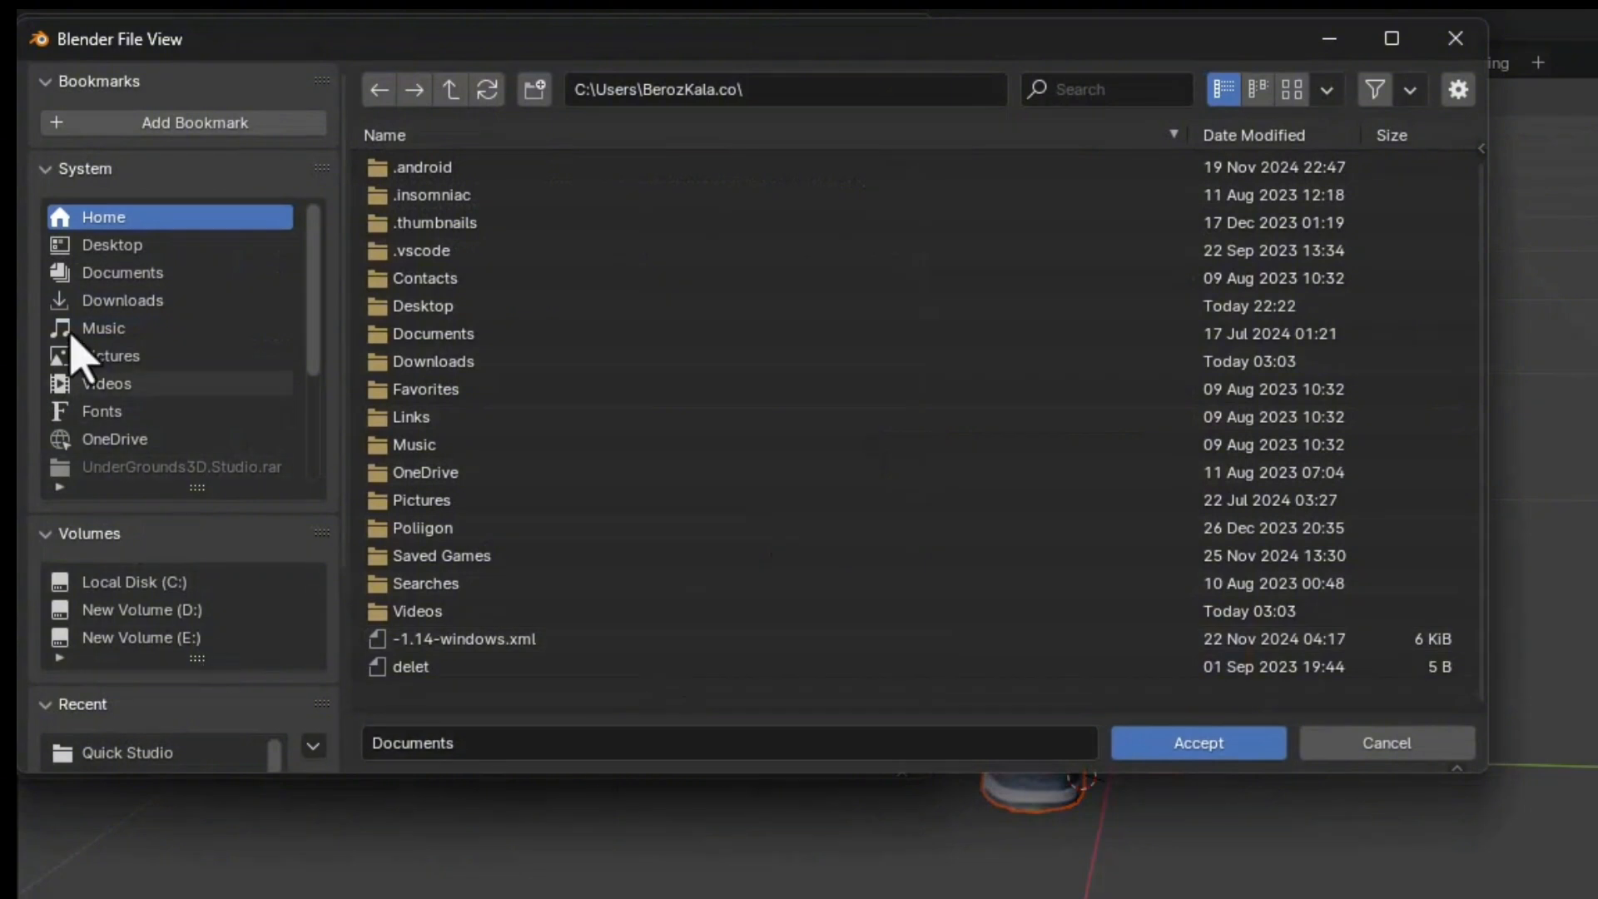
{"action": "left_click", "coordinate": [130, 244]}
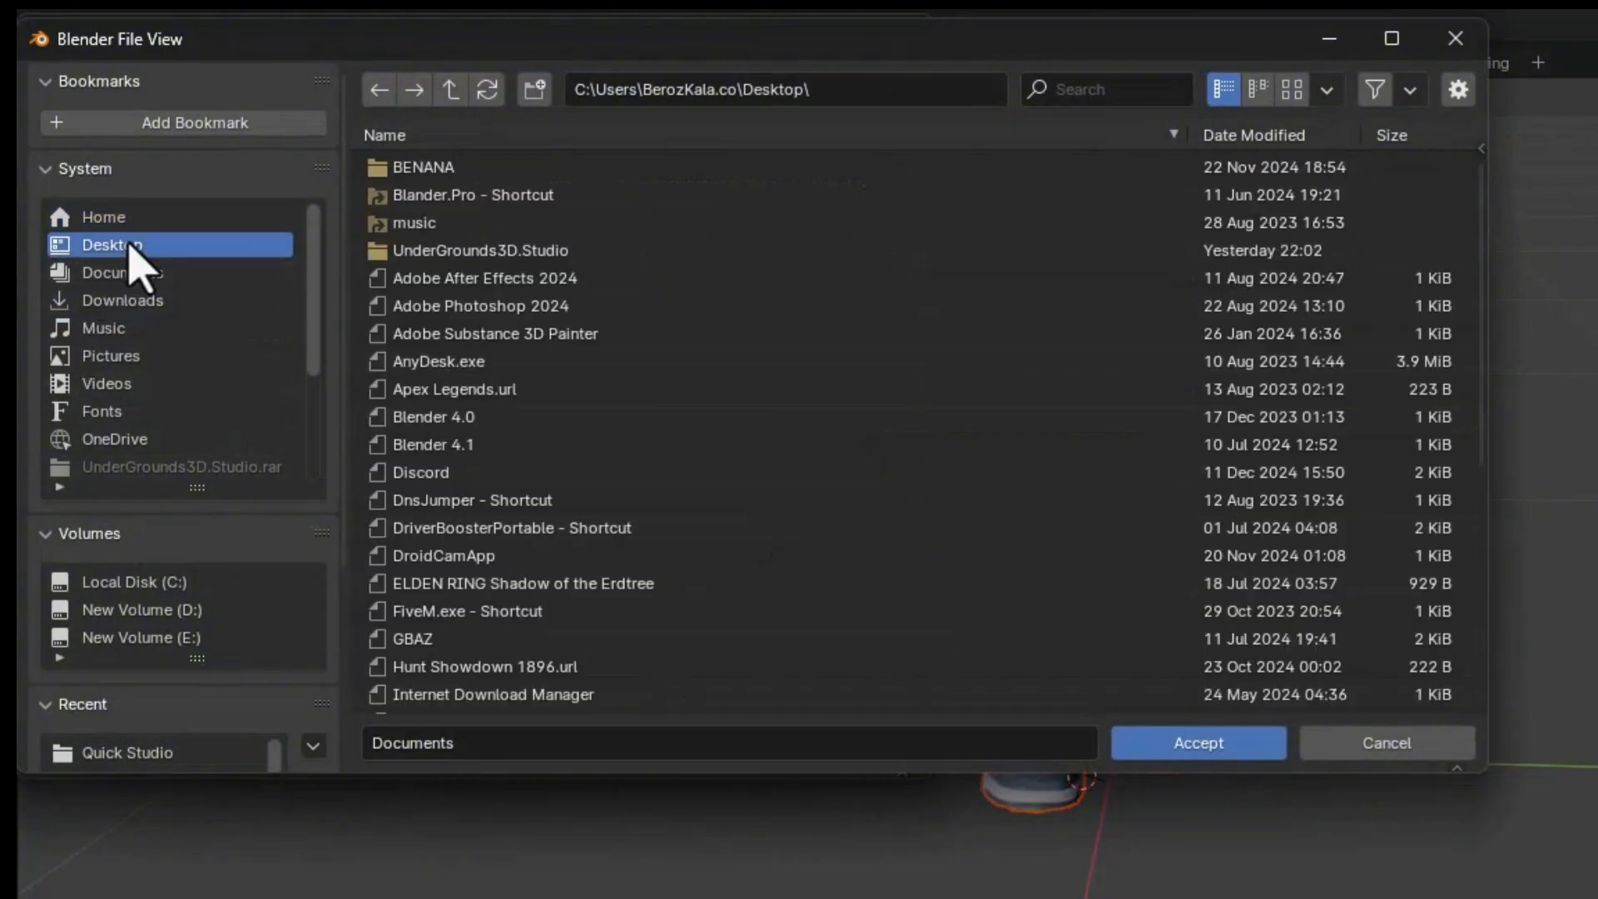
{"action": "left_click", "coordinate": [583, 254]}
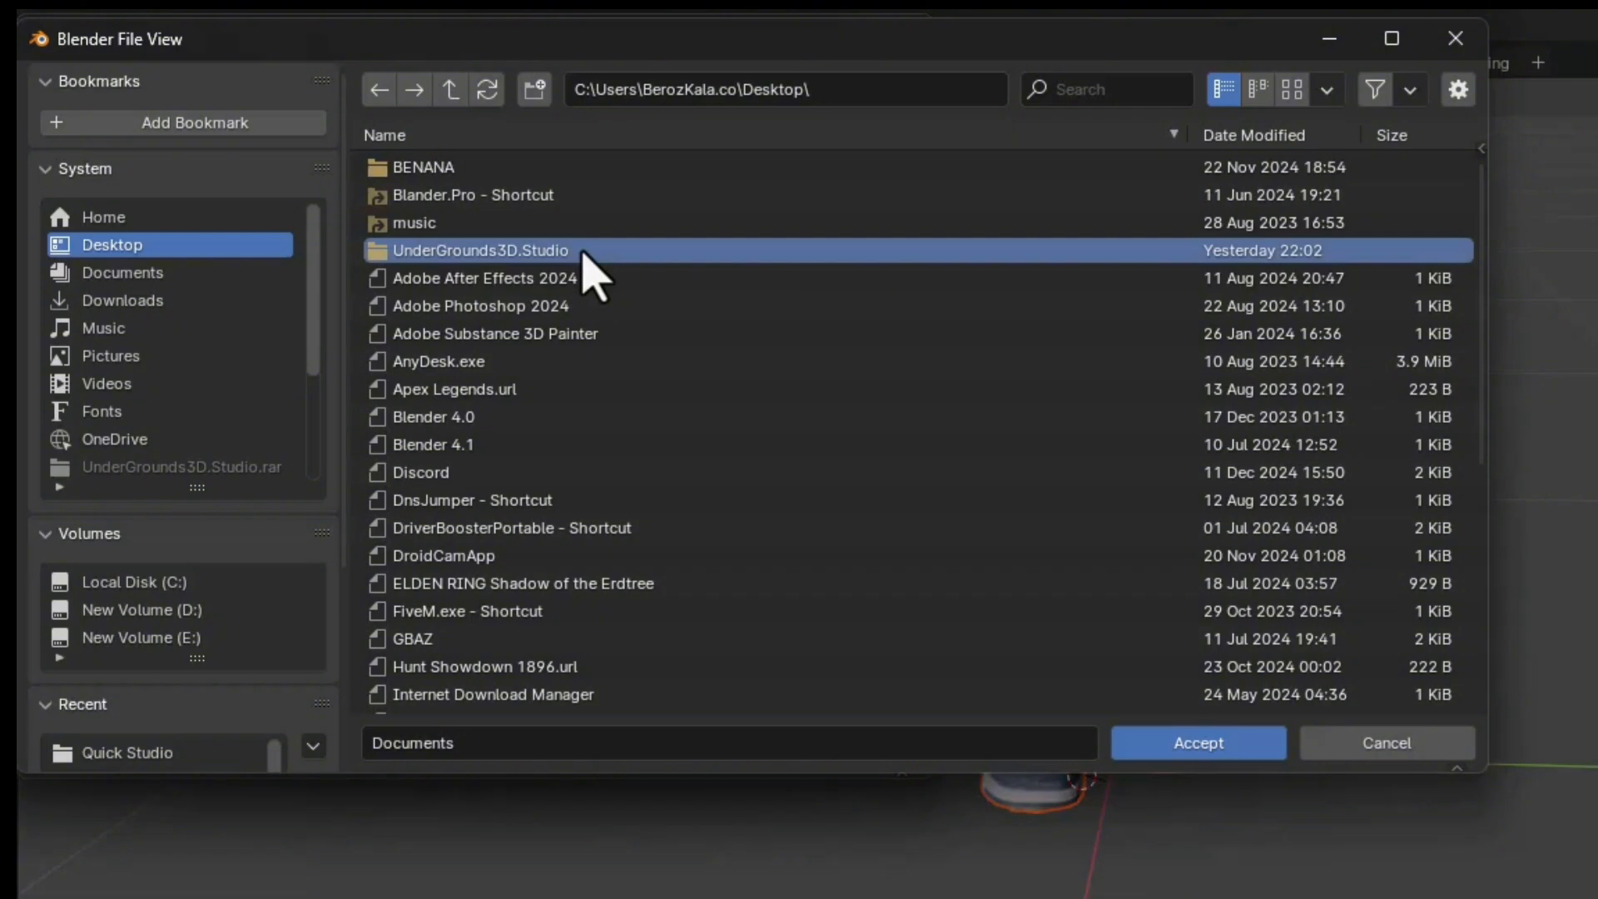
{"action": "double_click", "coordinate": [583, 253]}
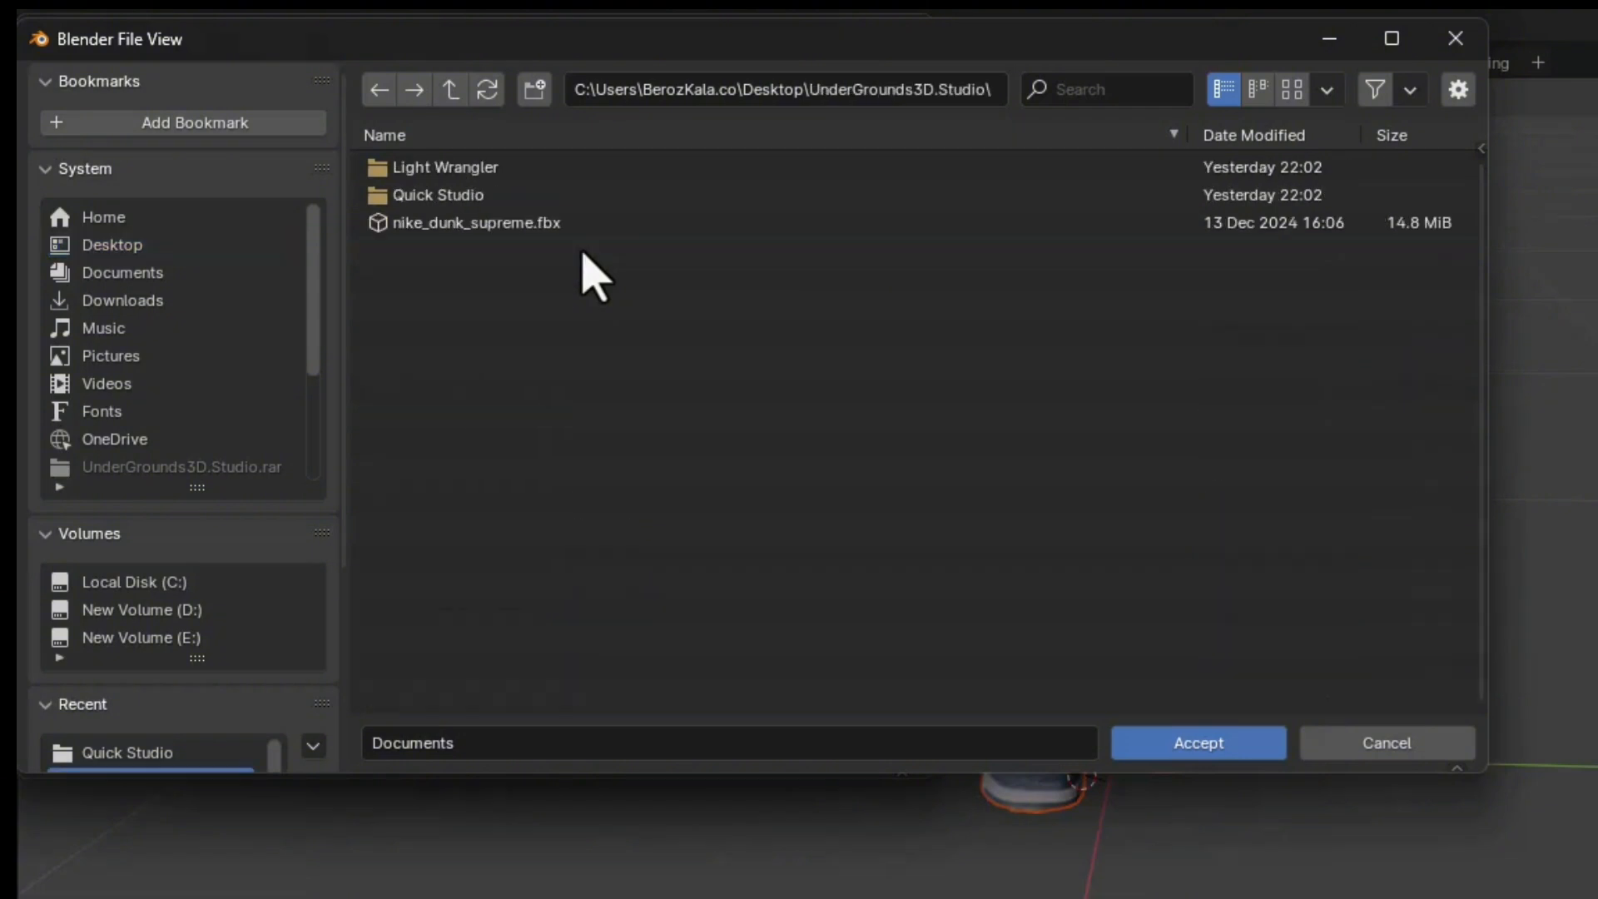
{"action": "left_click", "coordinate": [484, 199]}
{"action": "double_click", "coordinate": [485, 199]}
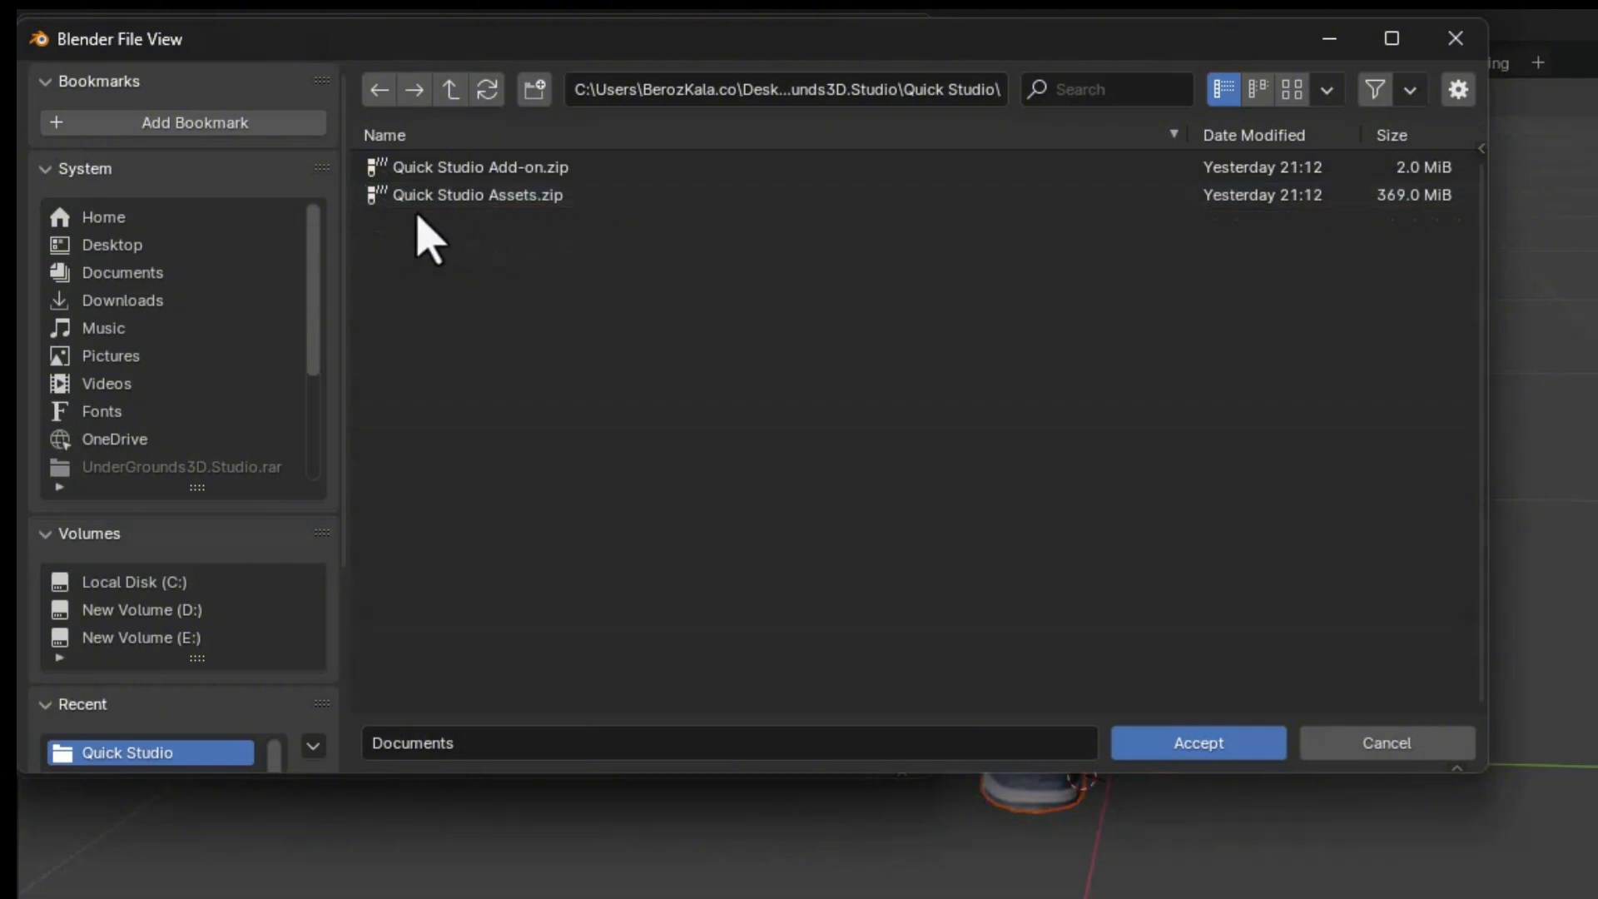
{"action": "left_click_drag", "start_coordinate": [402, 223], "coordinate": [596, 203]}
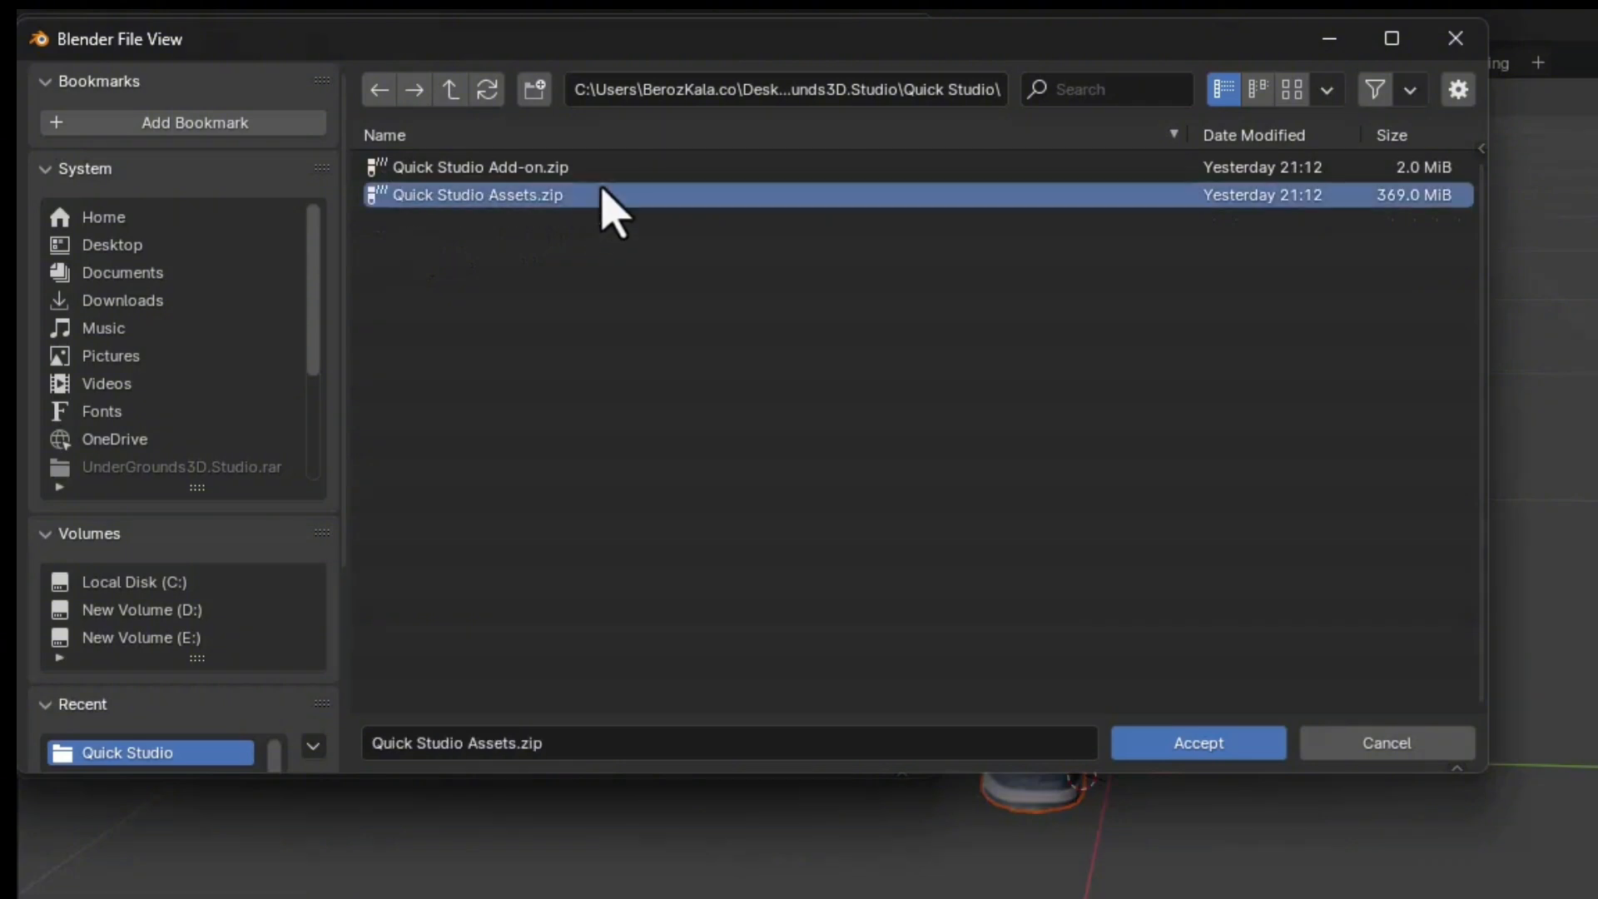
{"action": "left_click", "coordinate": [1223, 743]}
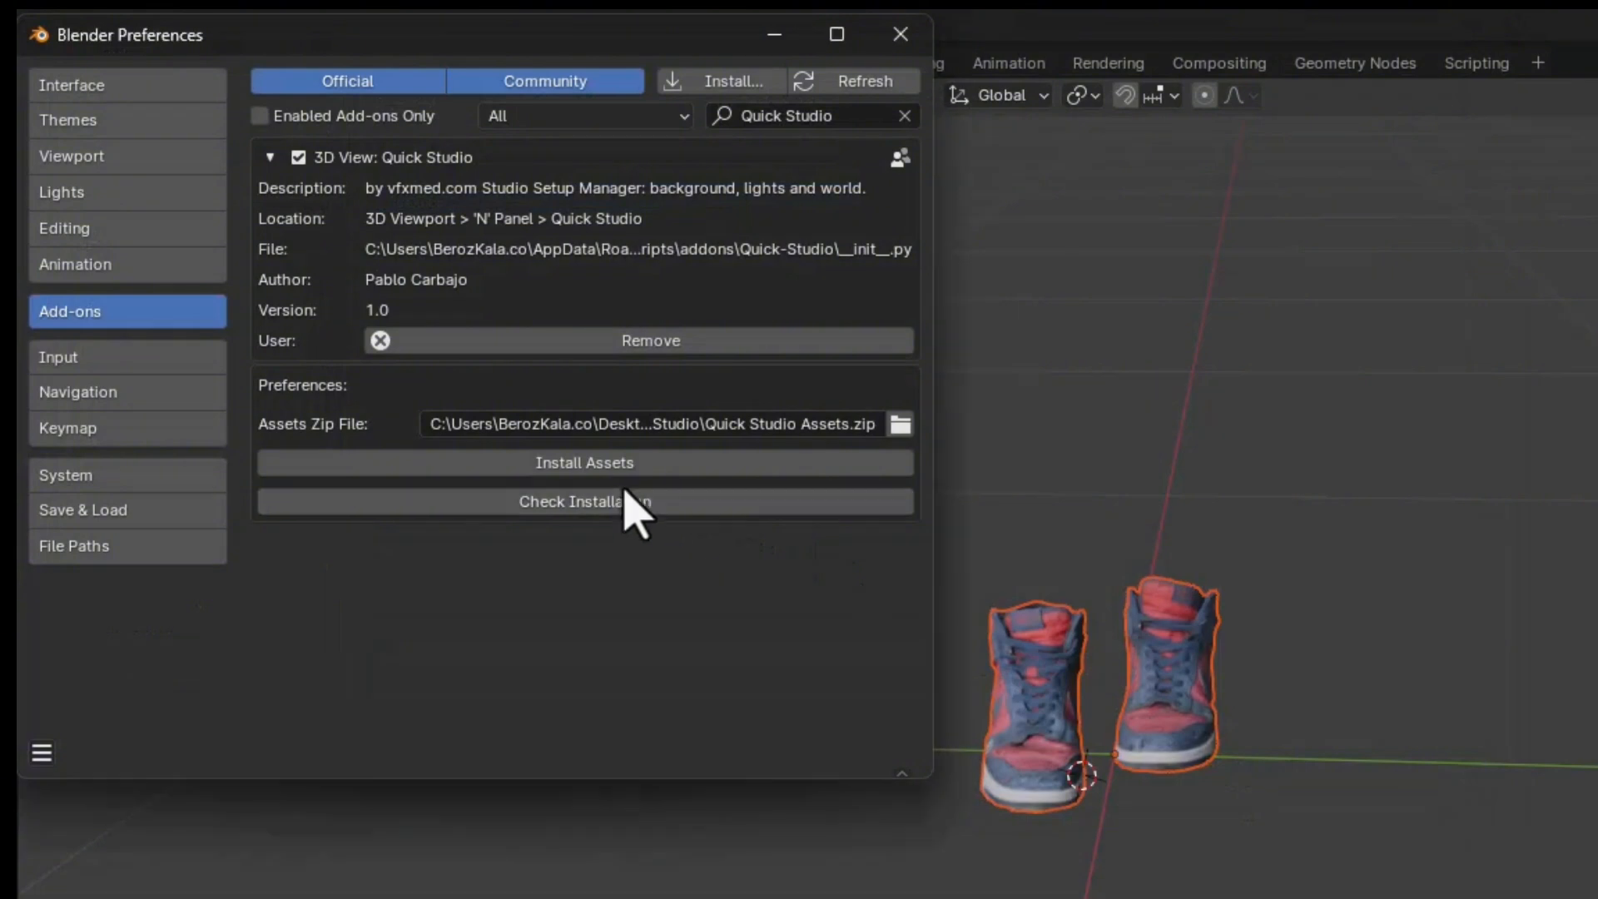
{"action": "left_click", "coordinate": [613, 466]}
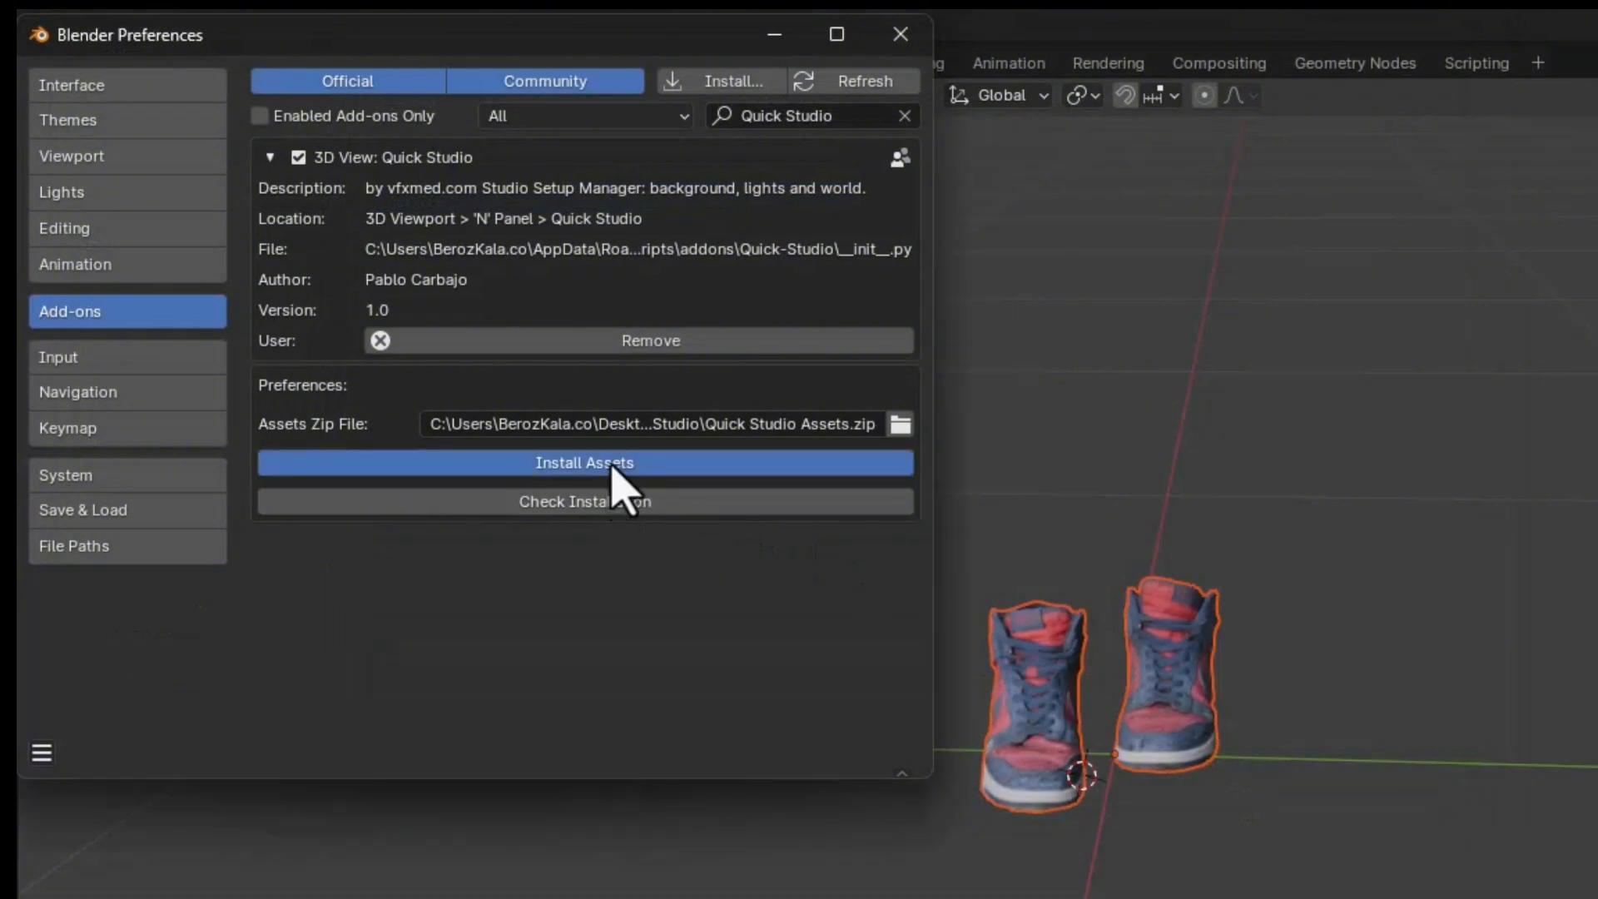
{"action": "left_click", "coordinate": [671, 507]}
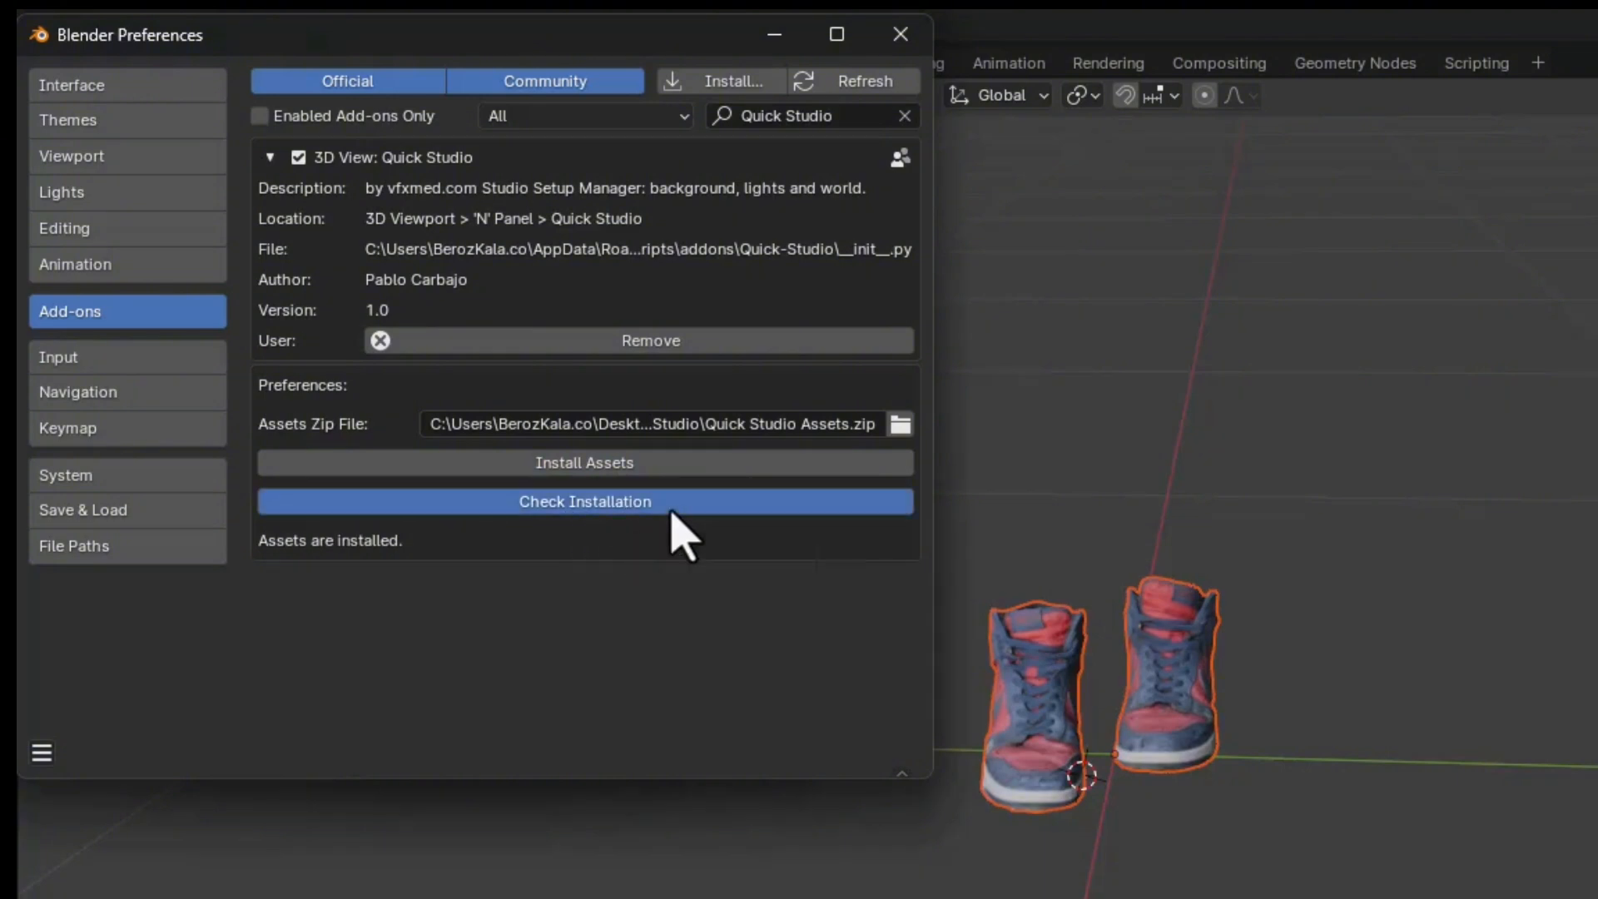
{"action": "left_click", "coordinate": [271, 158]}
Install Light Wrangler v2.2.4.zip from Desktop > UnderGrounds3D.Studio > Light Wrangler.
{"action": "left_click", "coordinate": [728, 83]}
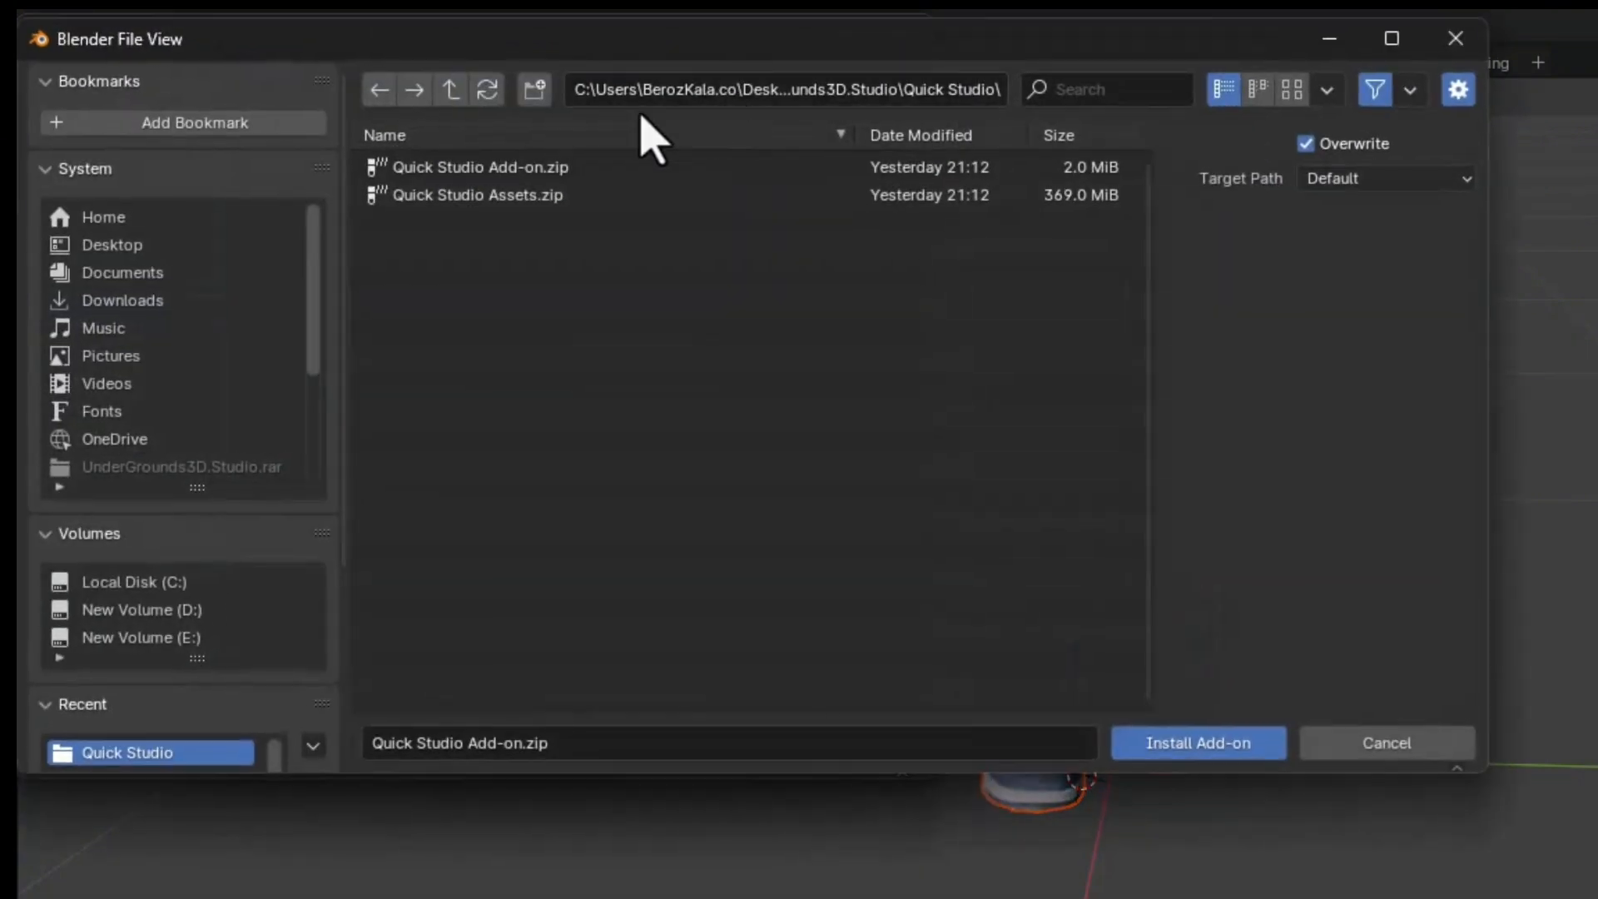
{"action": "left_click", "coordinate": [452, 90]}
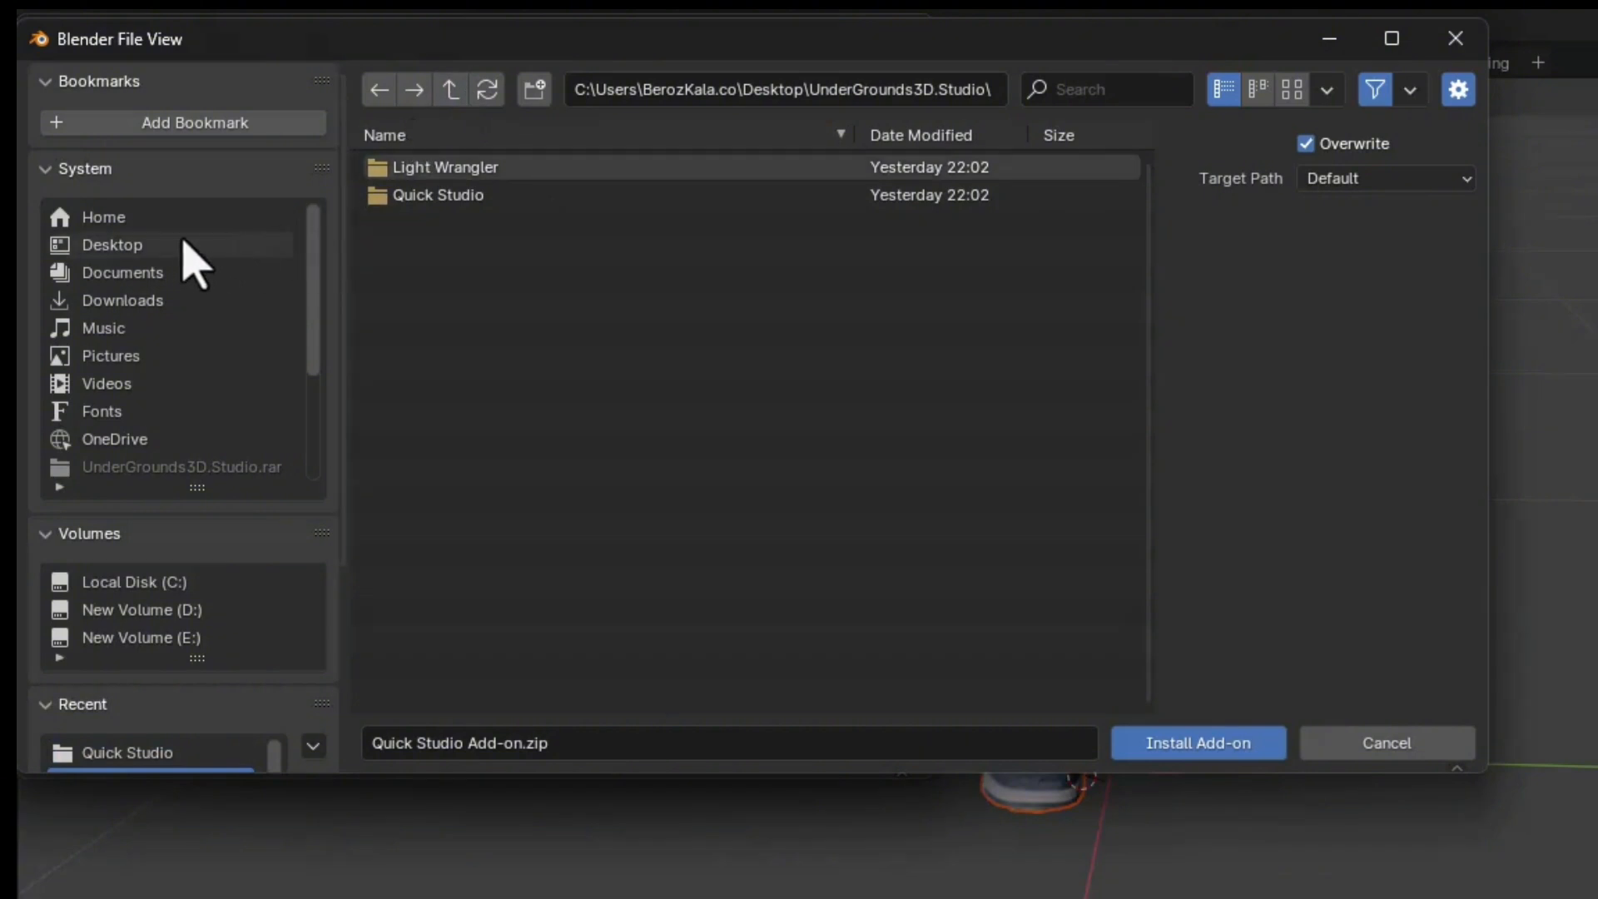
{"action": "left_click", "coordinate": [158, 245]}
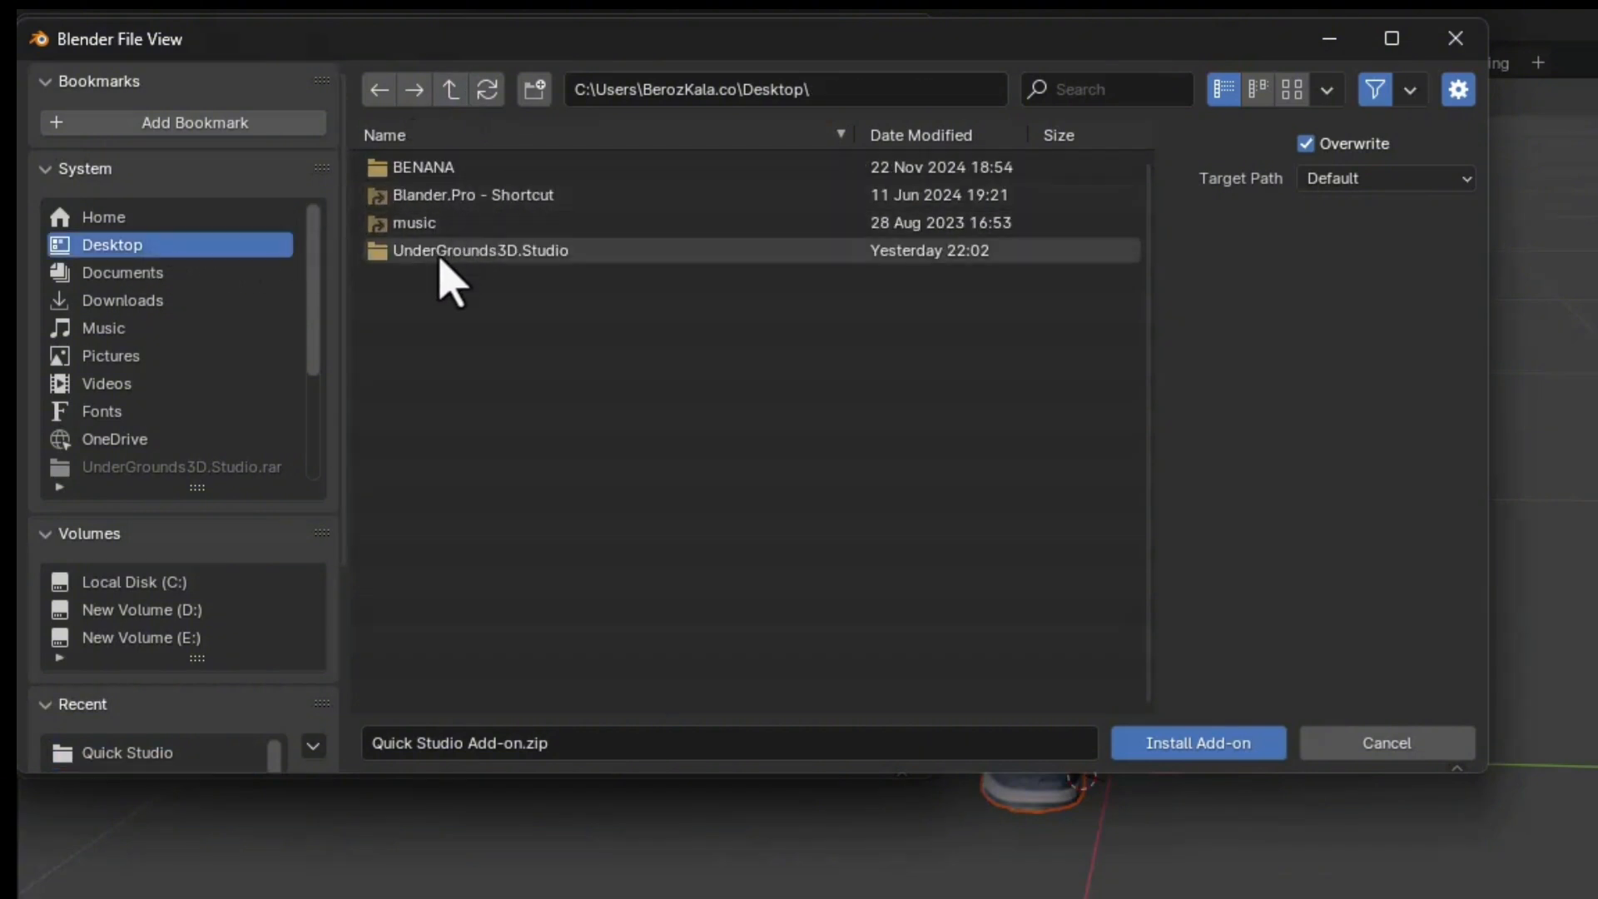
{"action": "double_click", "coordinate": [488, 248]}
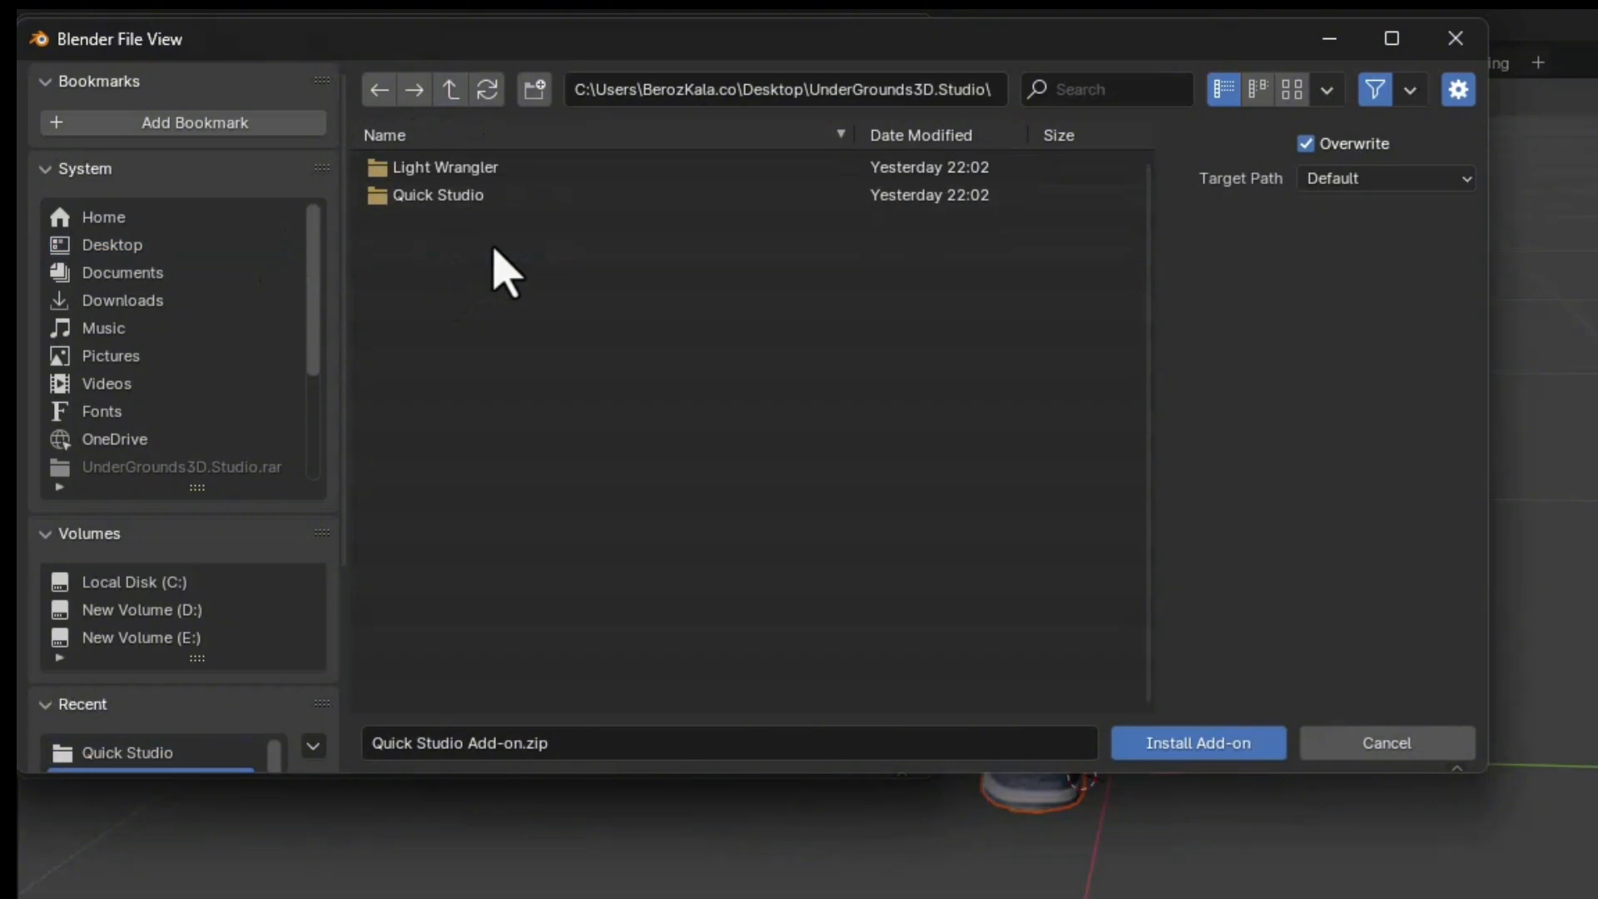
{"action": "double_click", "coordinate": [507, 169]}
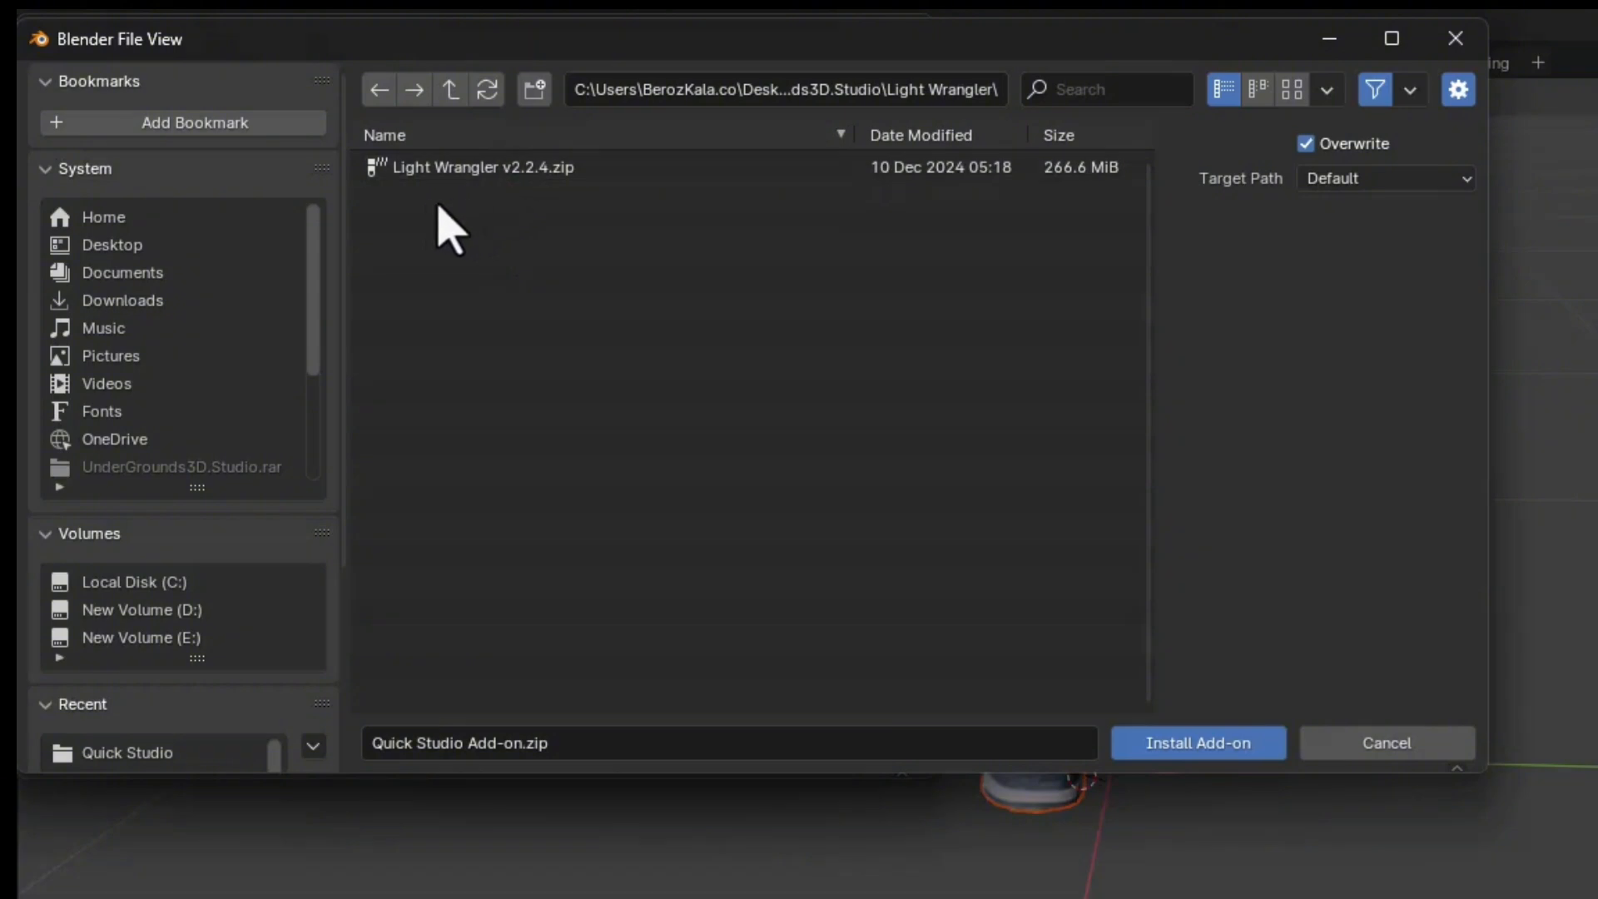
{"action": "left_click_drag", "start_coordinate": [425, 202], "coordinate": [474, 171]}
{"action": "left_click", "coordinate": [1276, 743]}
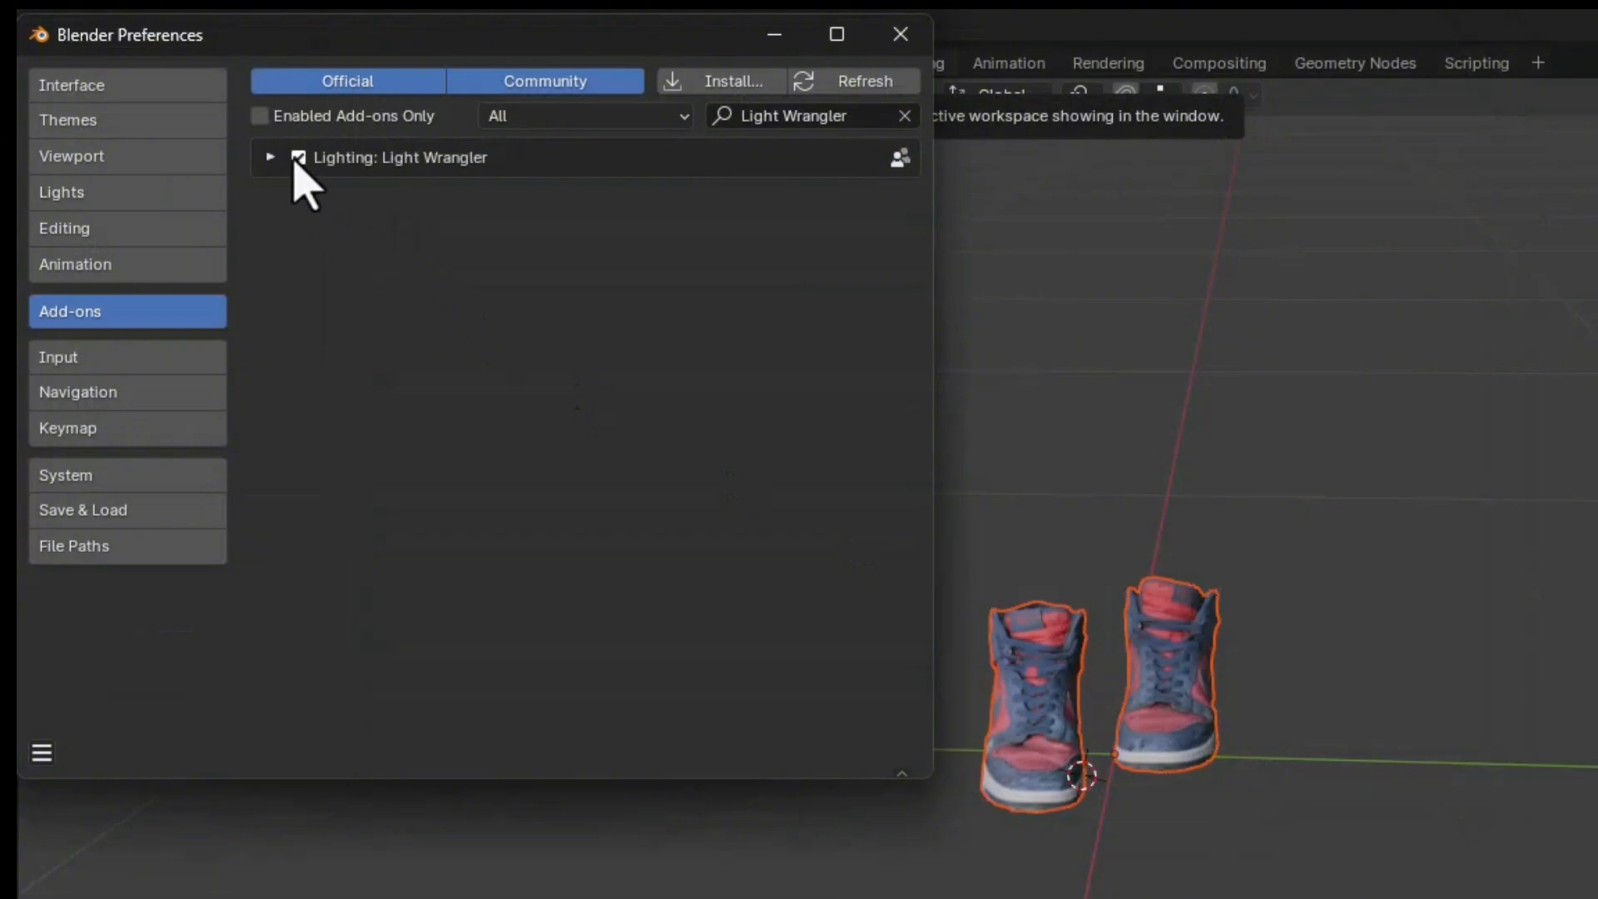
Expand the Light Wrangler entry to review its preferences, then collapse it.
{"action": "left_click", "coordinate": [270, 157]}
{"action": "scroll", "coordinate": [642, 392], "scroll_direction": "down", "scroll_amount": 15}
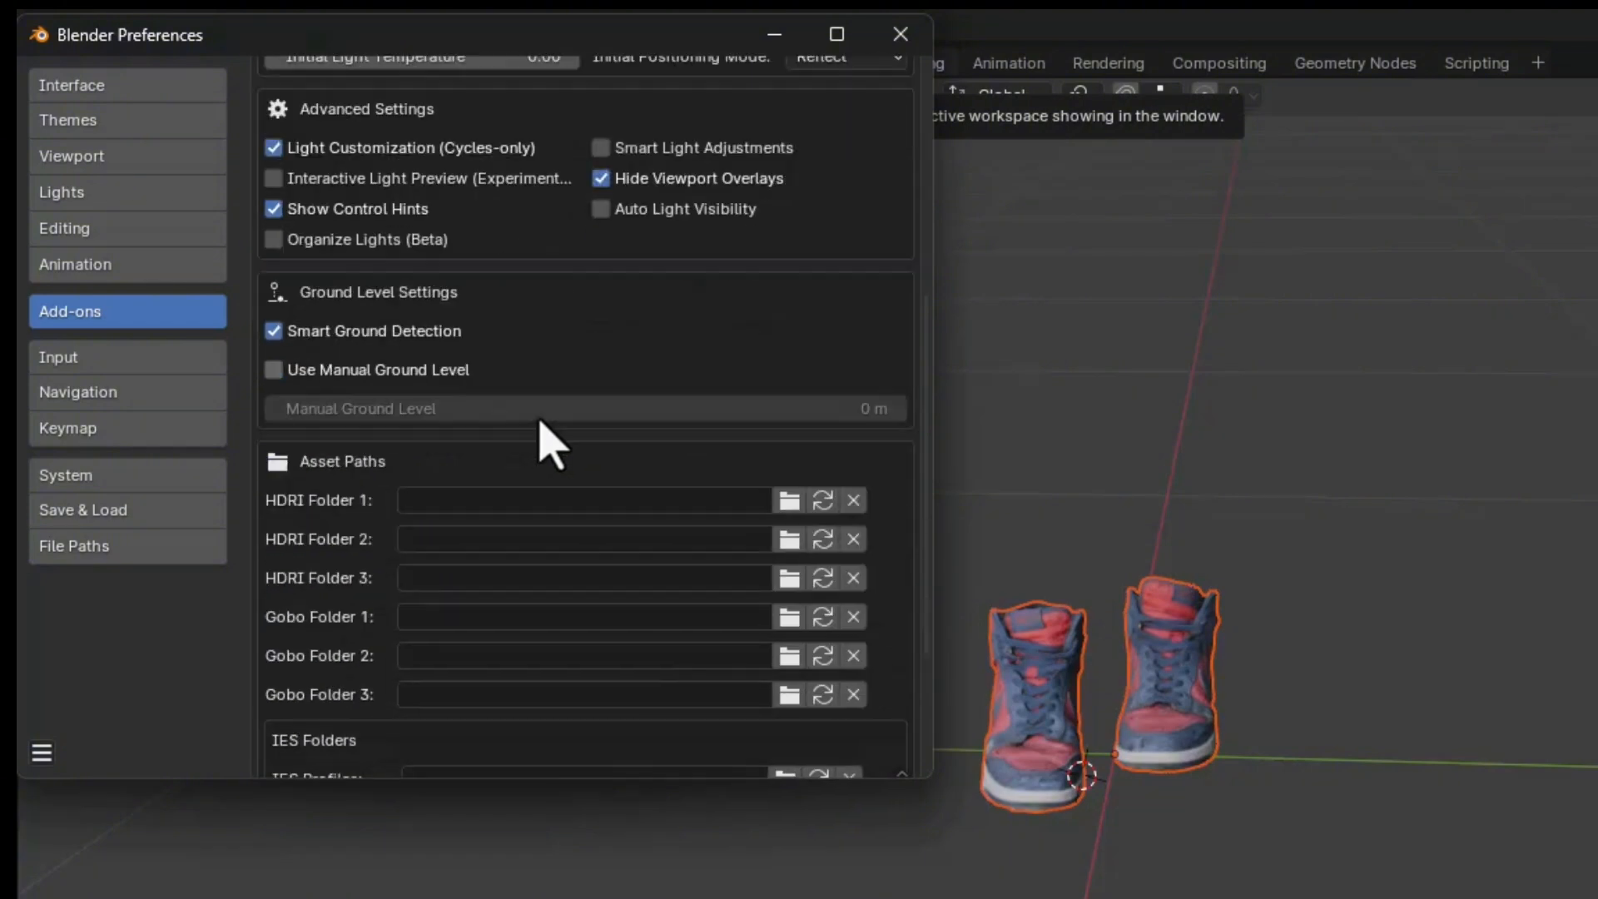
{"action": "scroll", "coordinate": [546, 436], "scroll_direction": "up", "scroll_amount": 15}
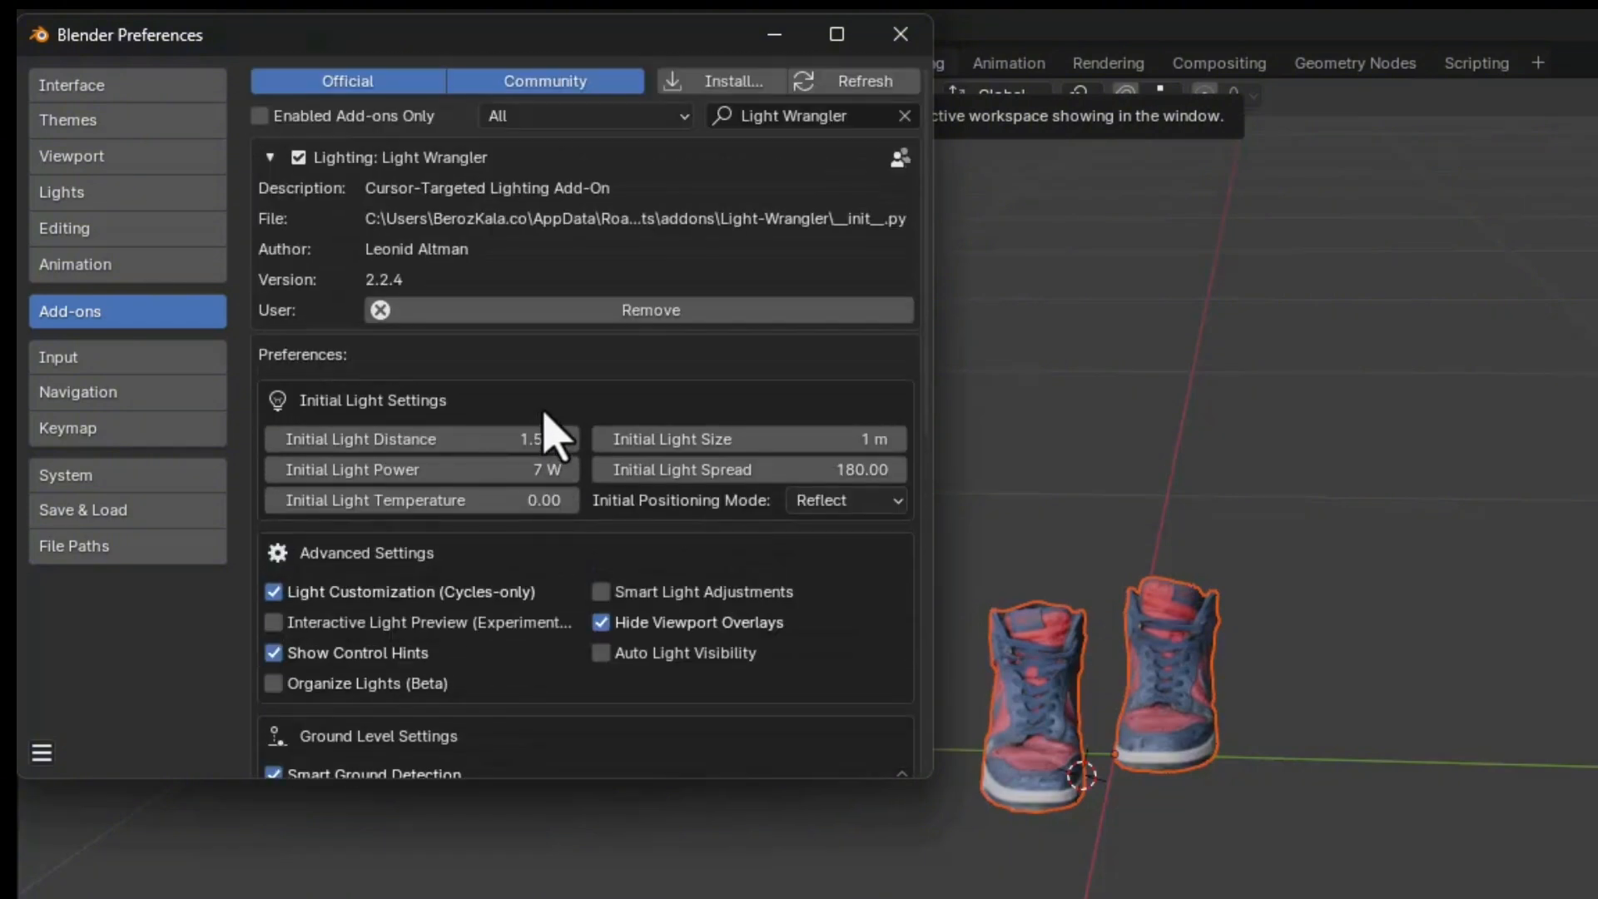
{"action": "left_click", "coordinate": [270, 157]}
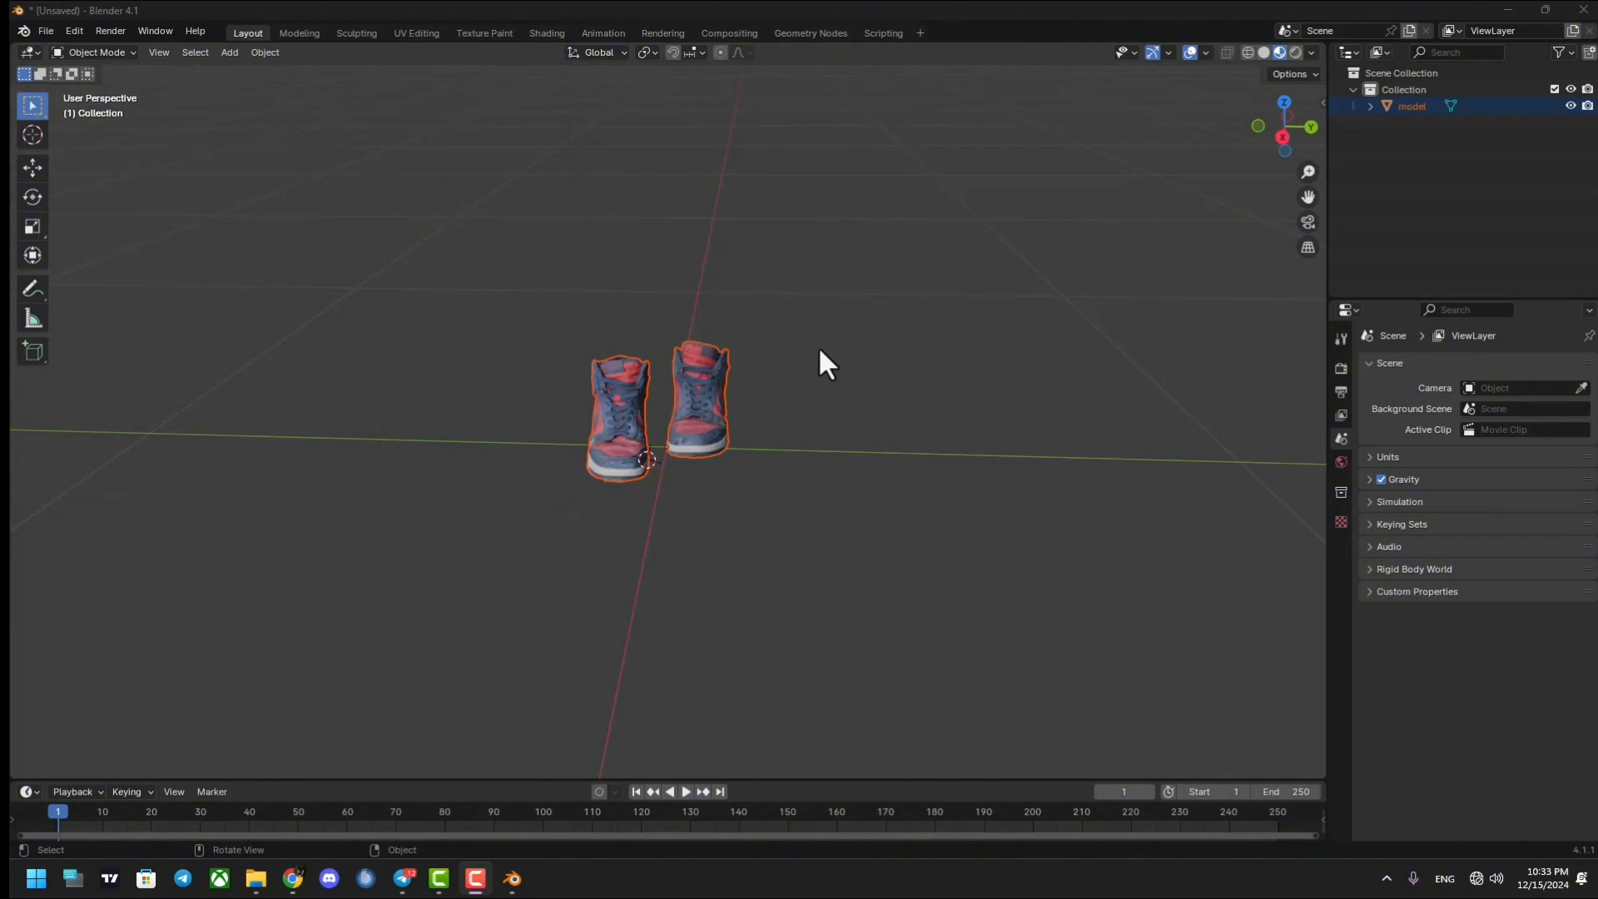
Deselect the shoes, open the Quick Studio tab in the N sidebar and expand Background.
{"action": "left_click", "coordinate": [817, 346]}
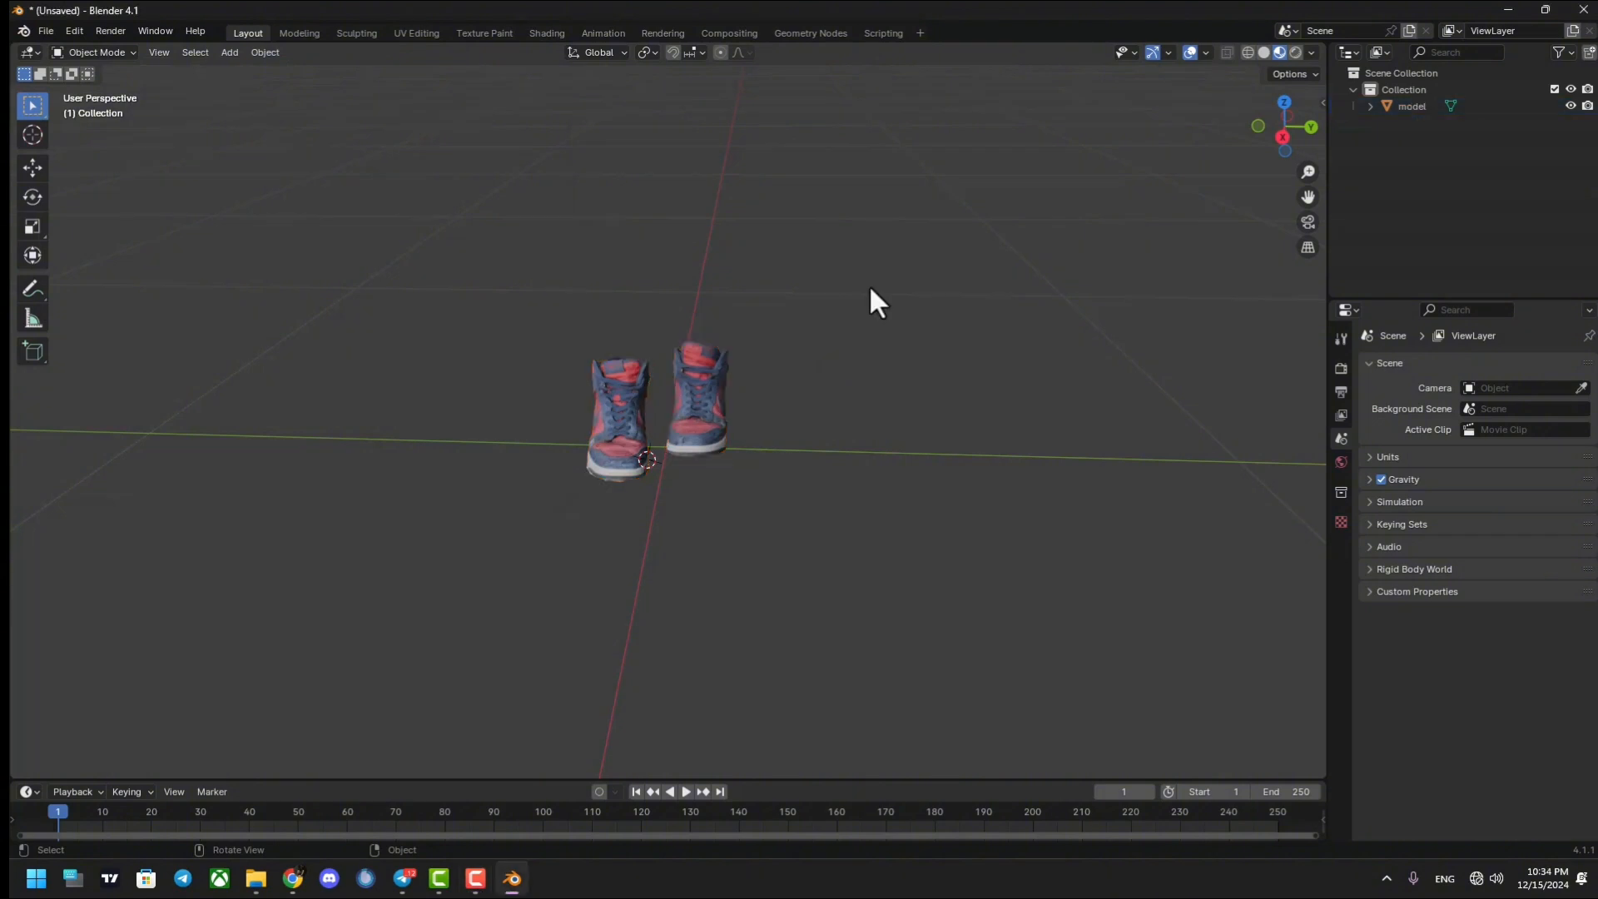
{"action": "key", "text": "n"}
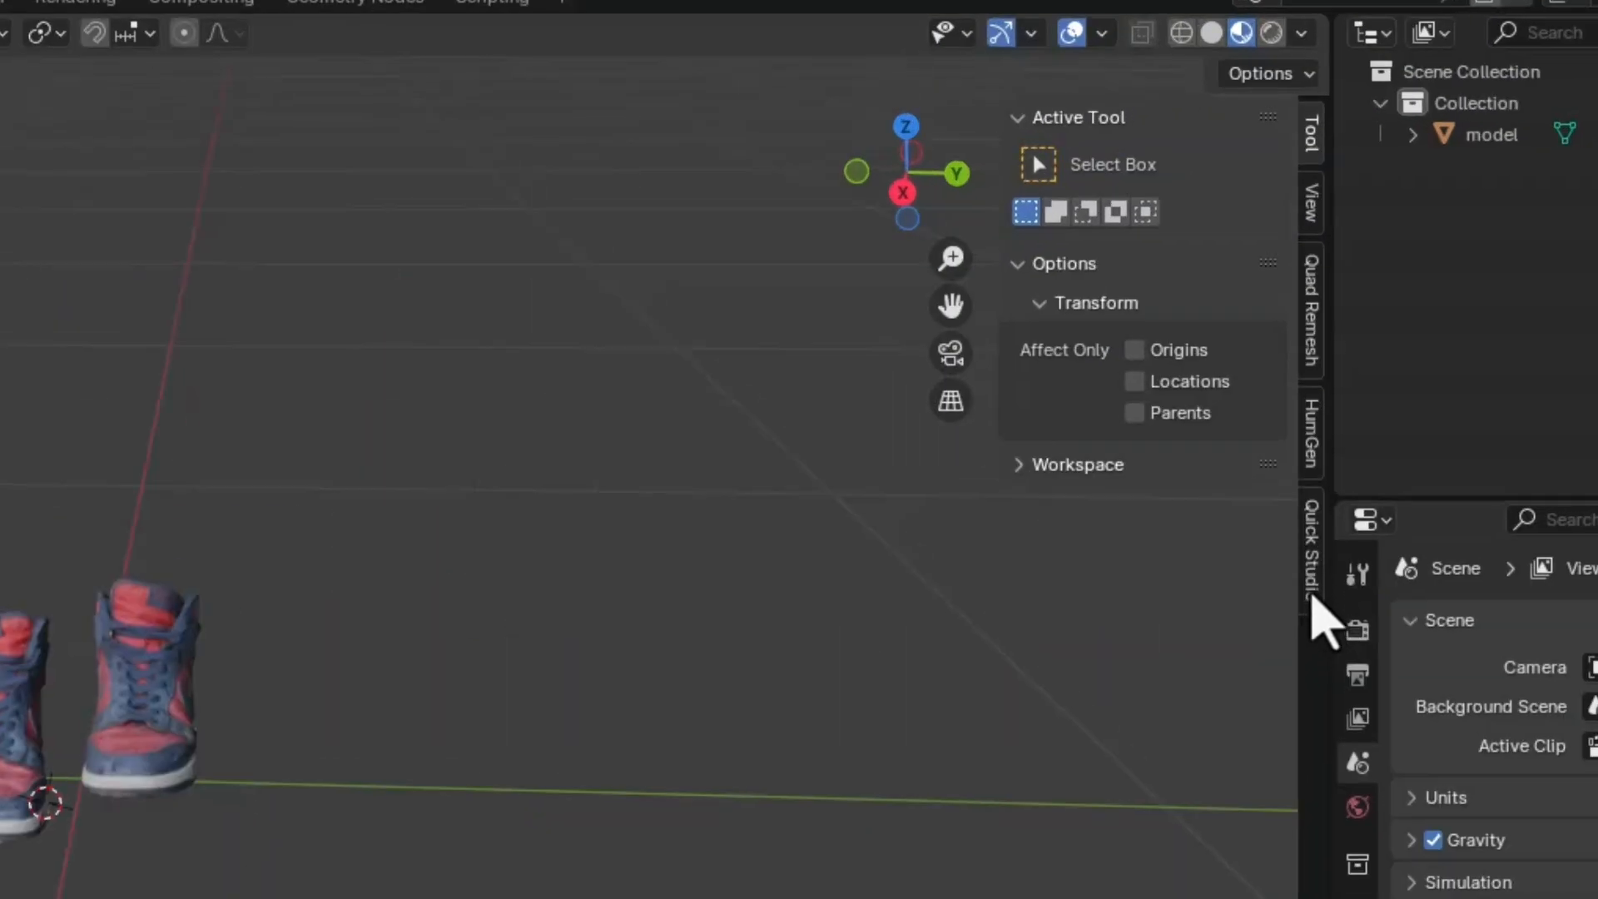
{"action": "left_click", "coordinate": [1313, 591]}
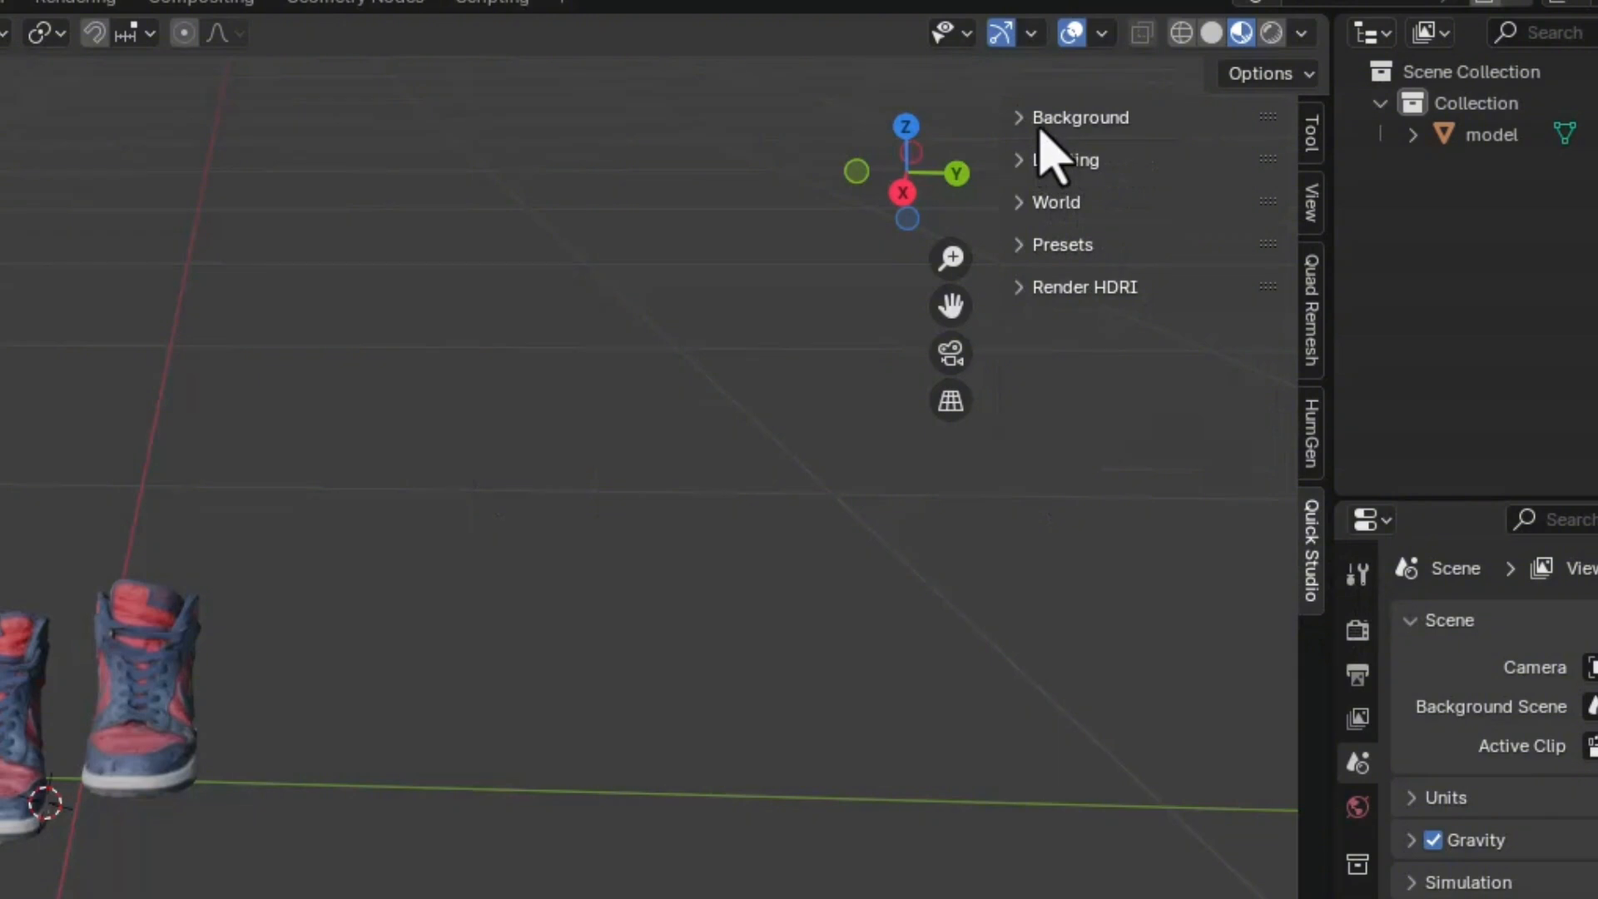
{"action": "left_click", "coordinate": [1073, 118]}
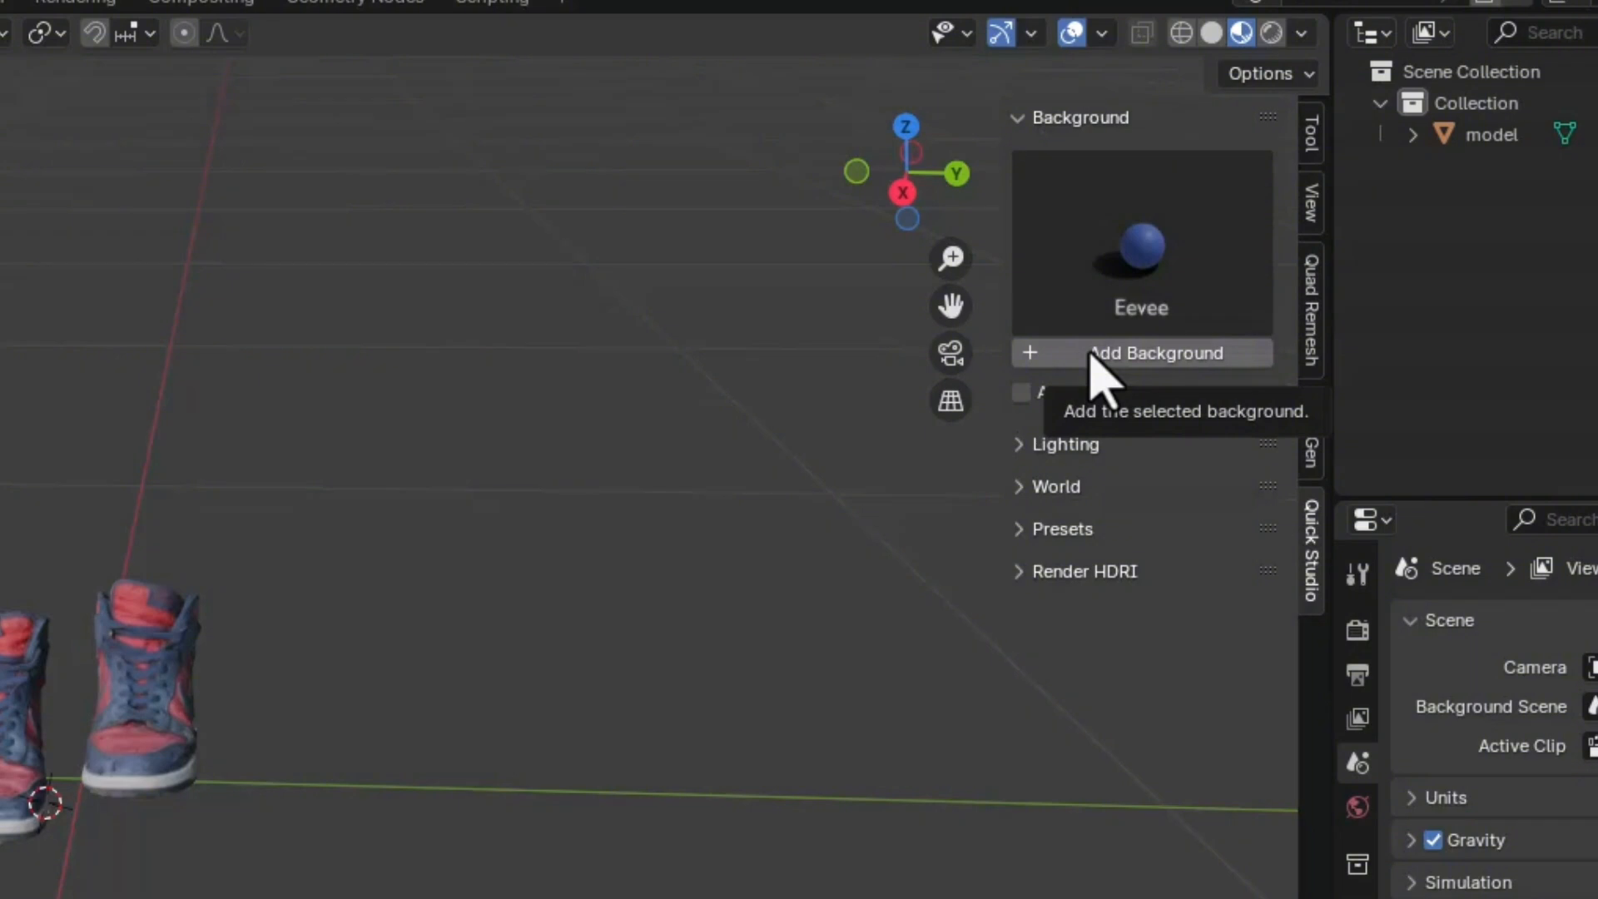
Add the cutaway studio background preset with its backdrop and lights around the shoes.
{"action": "left_click", "coordinate": [1092, 330]}
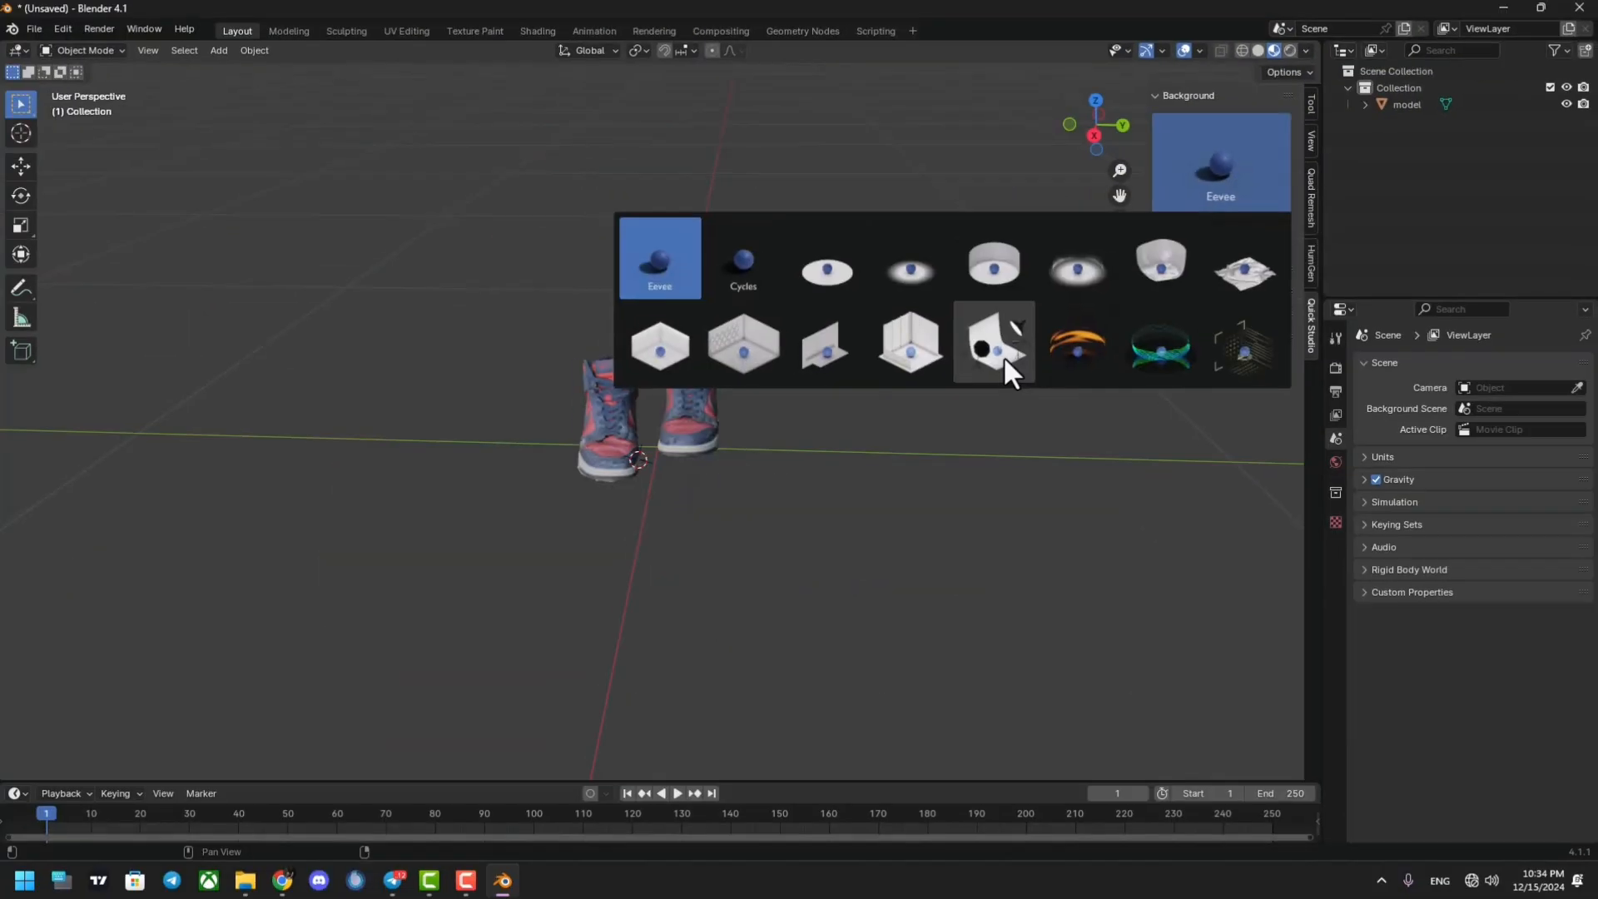
{"action": "left_click", "coordinate": [742, 632]}
{"action": "left_click", "coordinate": [1187, 222]}
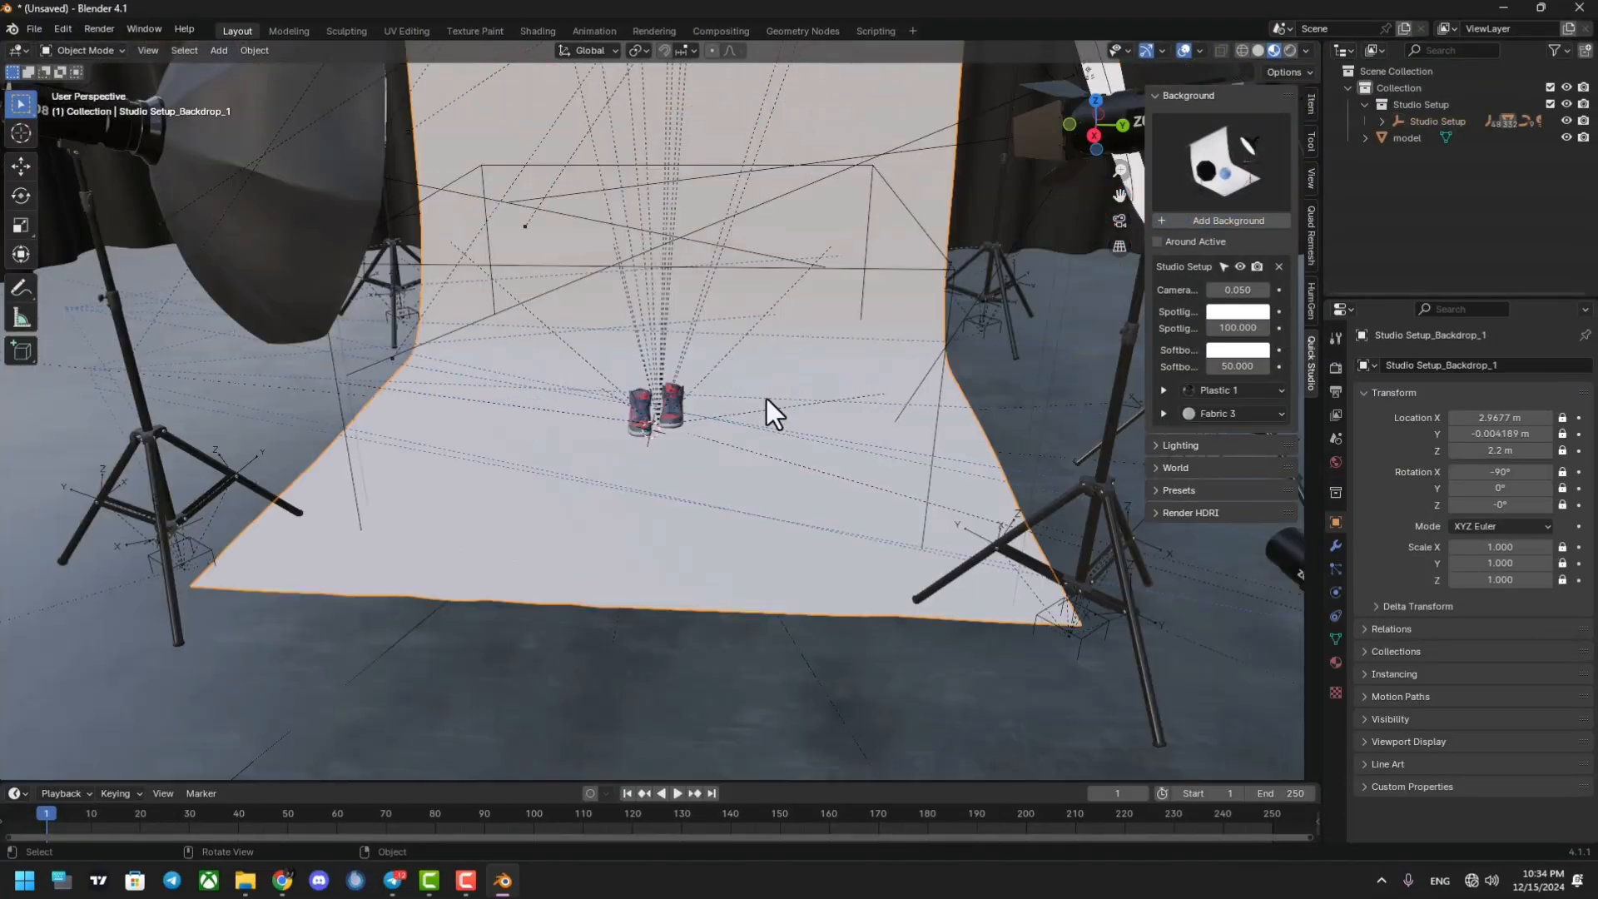
{"action": "middle_click_drag", "start_coordinate": [767, 397], "coordinate": [837, 403]}
Replace it with Studio Waves and view the glowing wave lines in rendered shading.
{"action": "left_click", "coordinate": [1193, 155]}
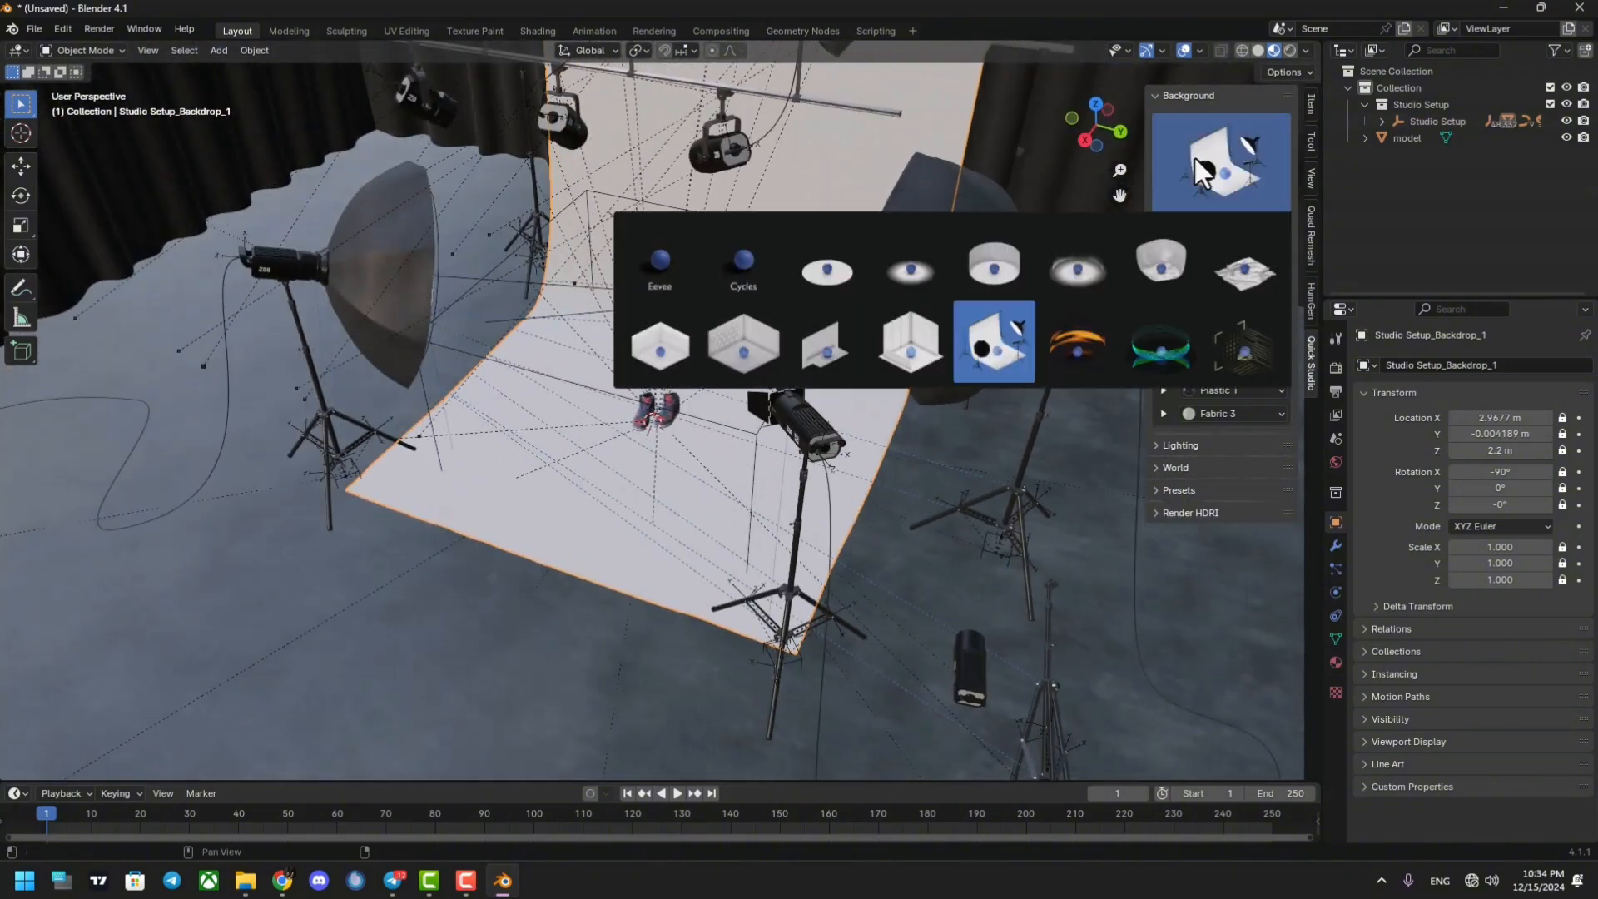
{"action": "left_click", "coordinate": [1127, 348]}
{"action": "left_click", "coordinate": [1225, 218]}
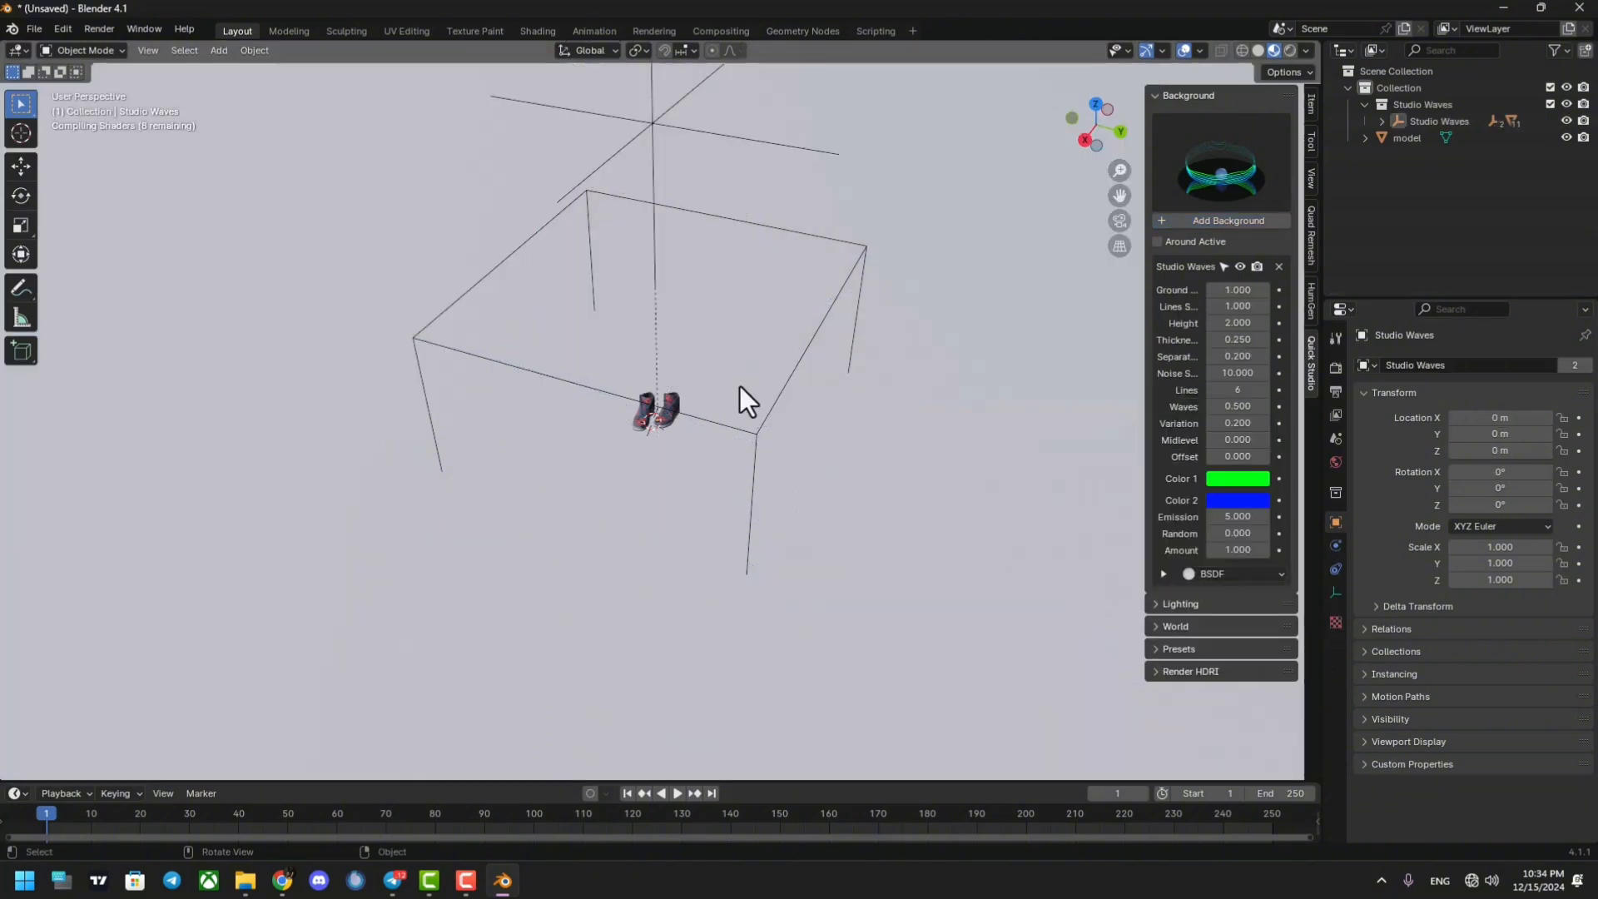
{"action": "middle_click_drag", "start_coordinate": [686, 391], "coordinate": [838, 343]}
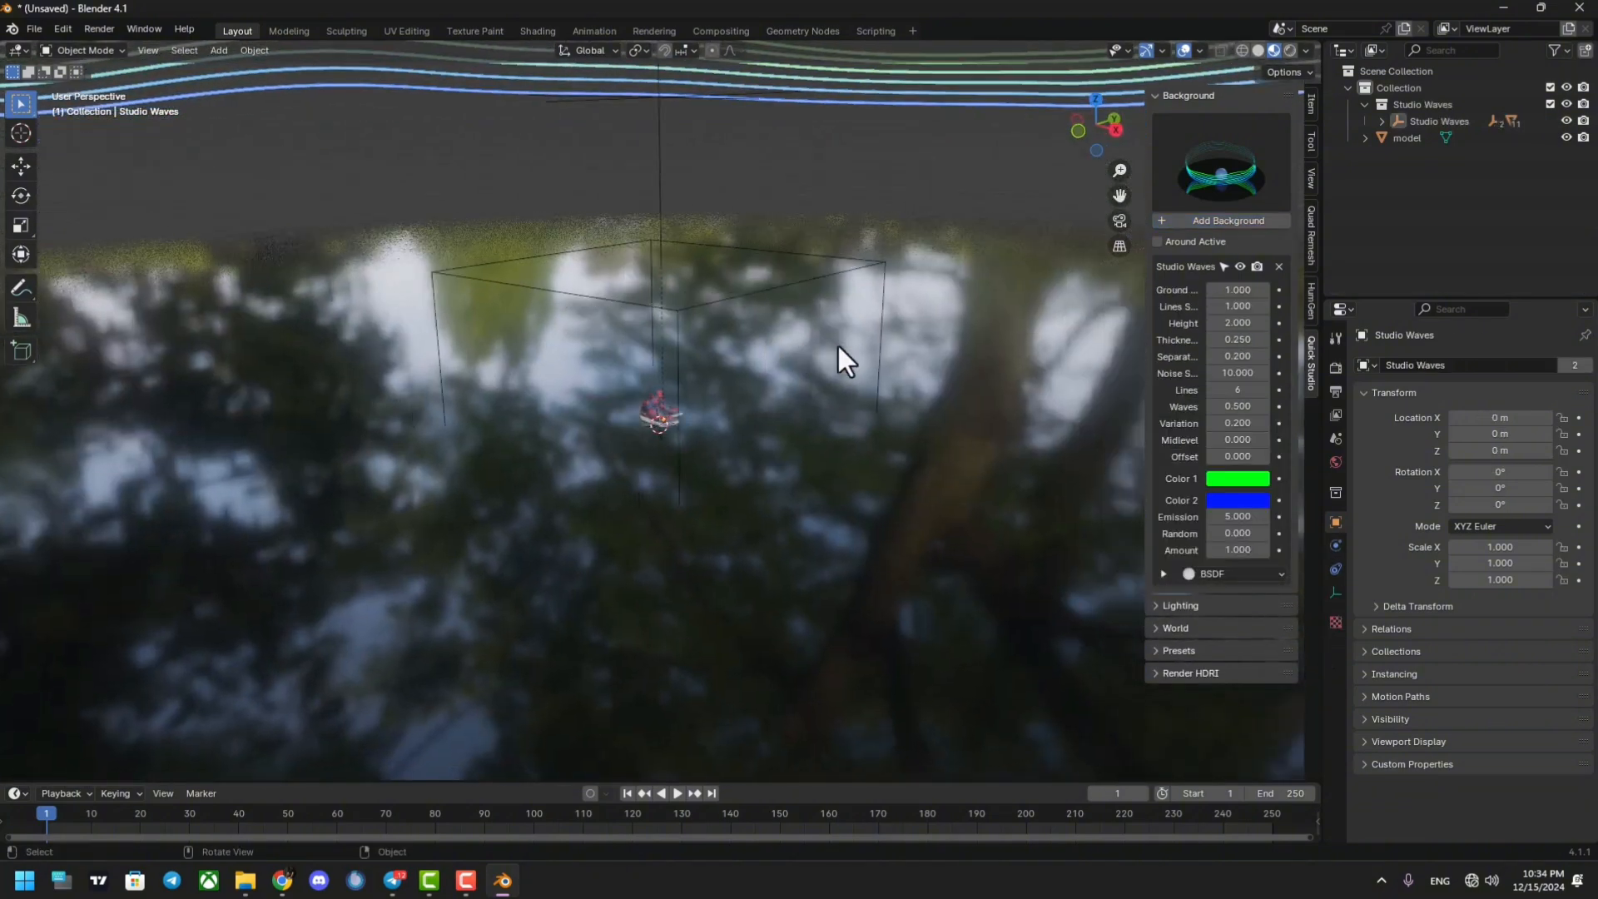
{"action": "scroll", "coordinate": [838, 345], "scroll_direction": "down", "scroll_amount": 5}
{"action": "left_click", "coordinate": [1289, 50]}
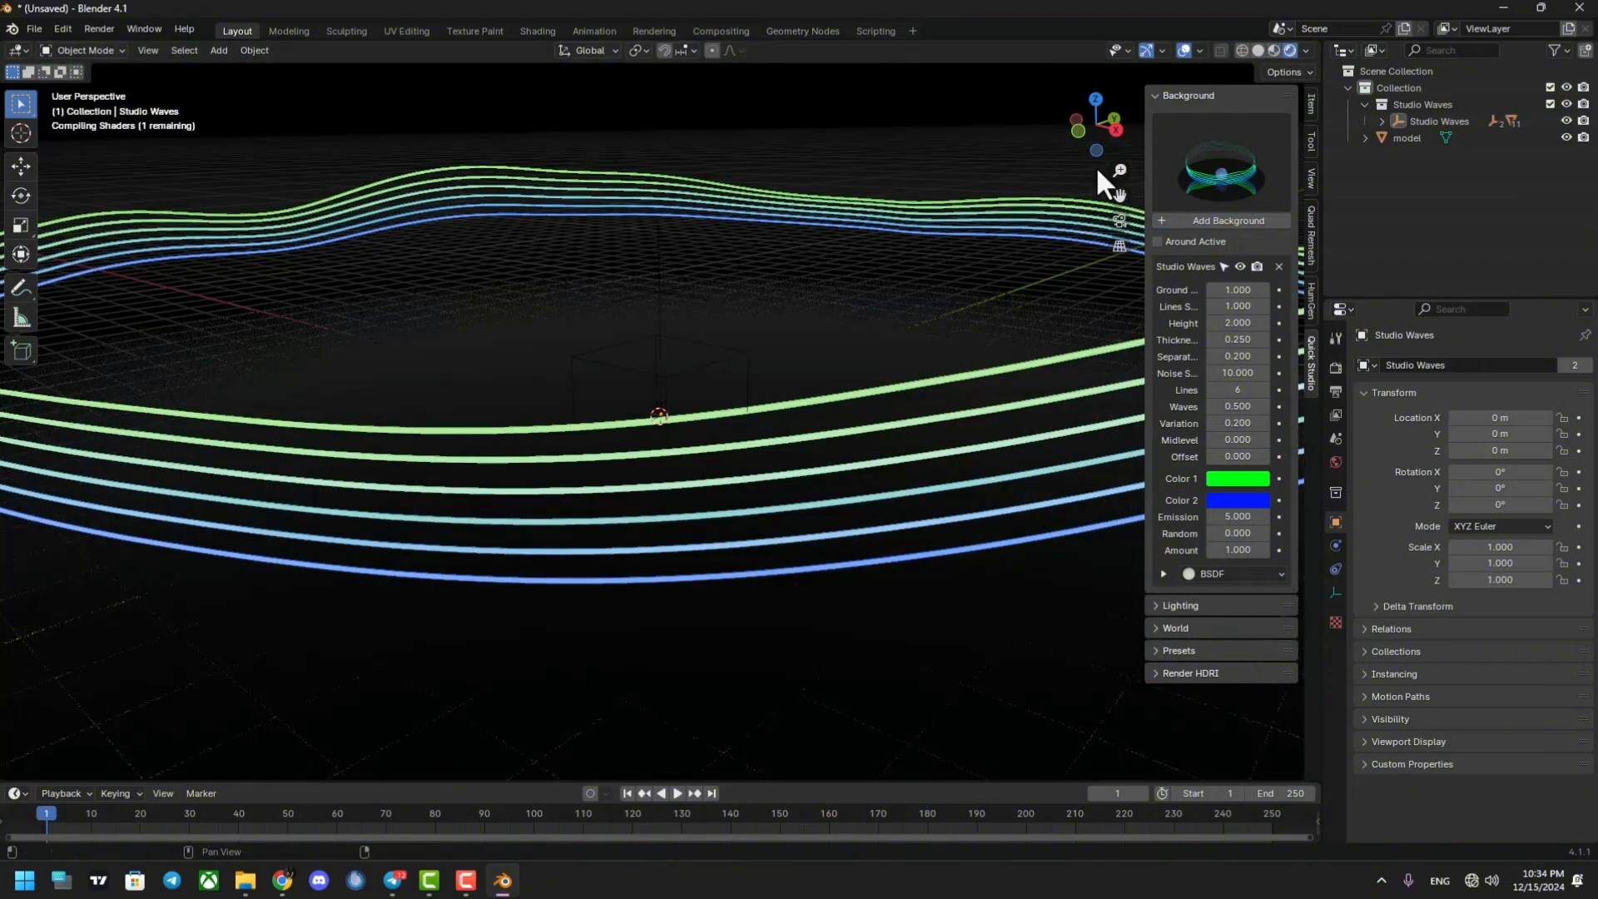
{"action": "mouse_move", "coordinate": [745, 347]}
{"action": "middle_mouse_down"}
{"action": "mouse_move", "coordinate": [353, 363]}
{"action": "mouse_move", "coordinate": [1161, 198]}
{"action": "middle_mouse_up"}
Swap in the Studio Digital grid-cube background.
{"action": "left_click", "coordinate": [1192, 192]}
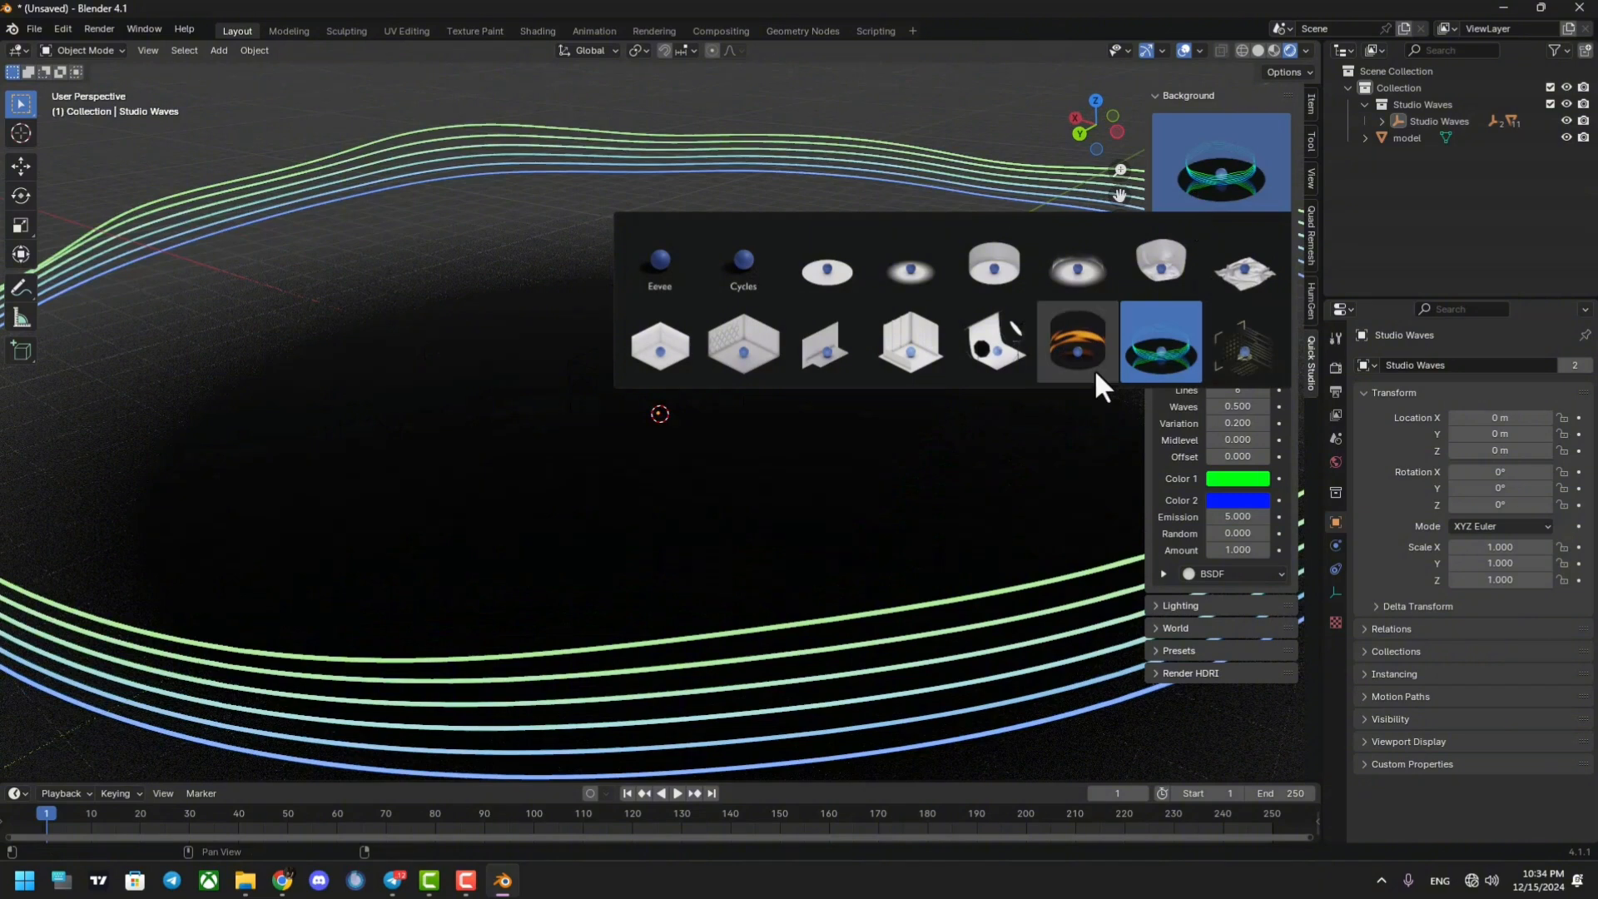
{"action": "left_click", "coordinate": [1240, 341]}
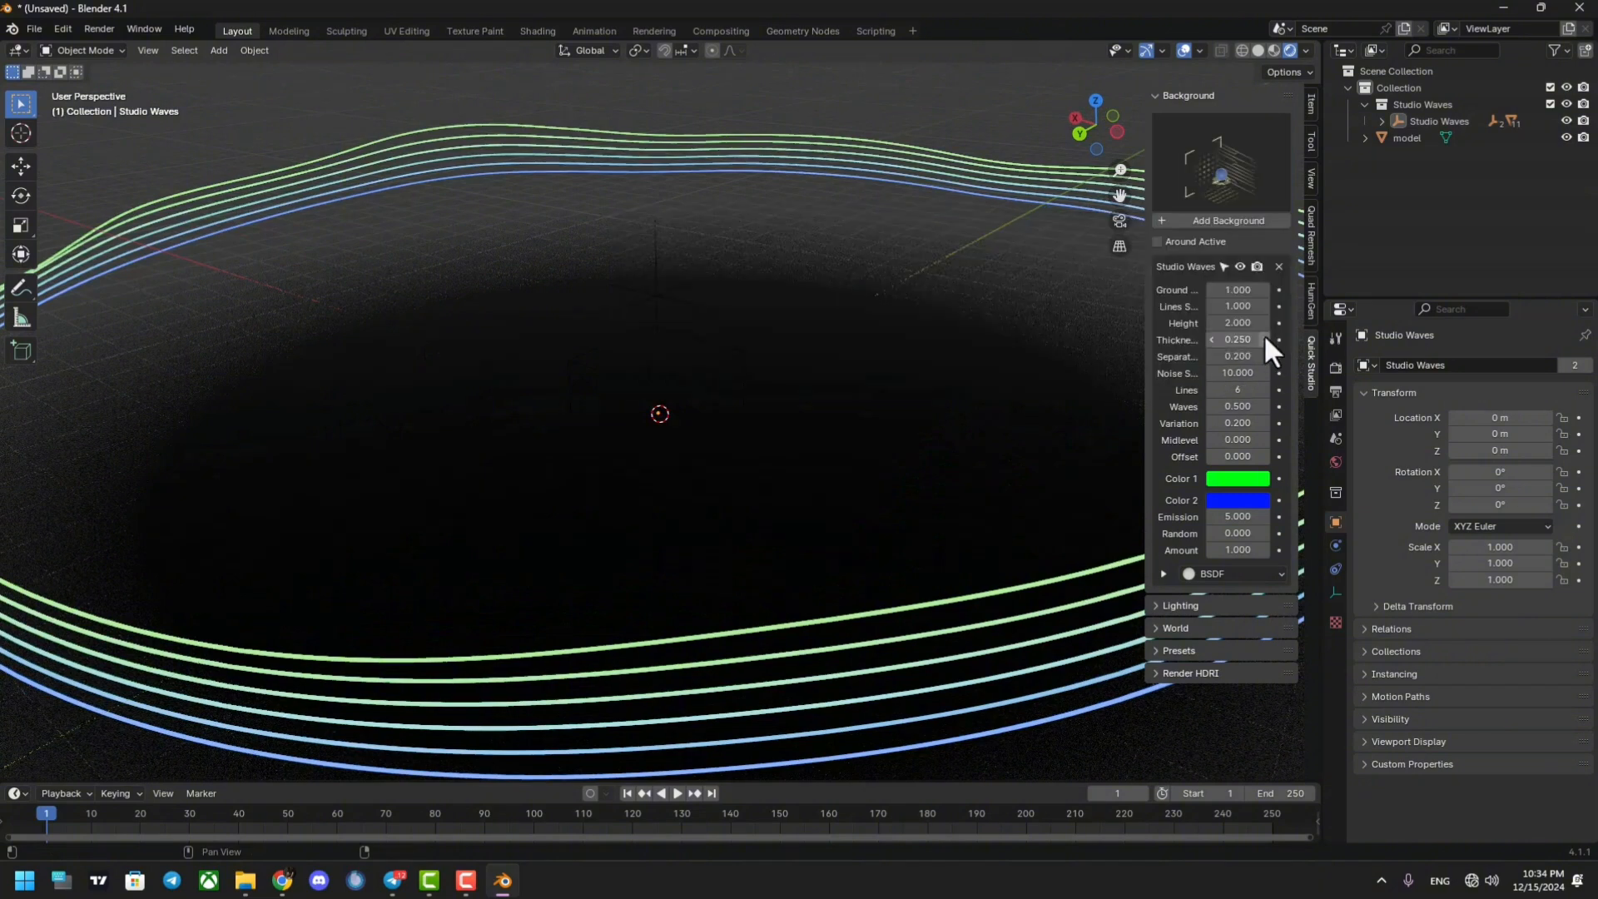
{"action": "left_click", "coordinate": [1223, 220]}
{"action": "middle_click_drag", "start_coordinate": [875, 260], "coordinate": [1304, 114]}
Switch to Studio Geometric, add two more wall panels and set the diamond pattern to 1.980.
{"action": "left_click", "coordinate": [1221, 163]}
{"action": "left_click", "coordinate": [741, 355]}
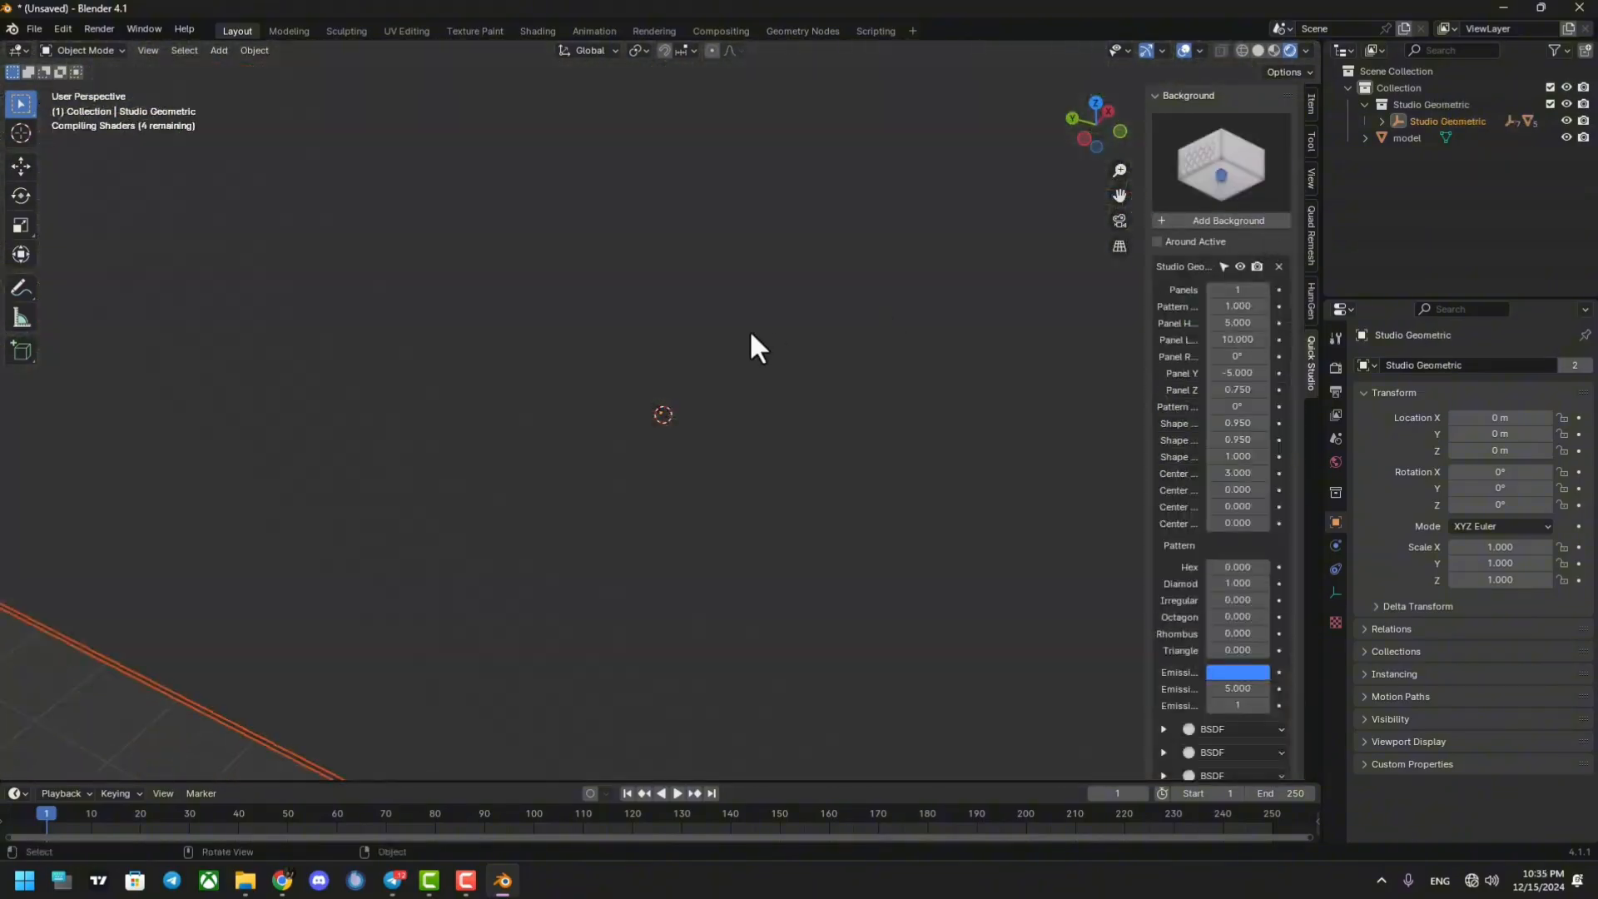
{"action": "middle_click_drag", "start_coordinate": [753, 347], "coordinate": [1025, 247]}
{"action": "left_click", "coordinate": [1263, 290]}
{"action": "middle_click_drag", "start_coordinate": [982, 341], "coordinate": [1129, 389]}
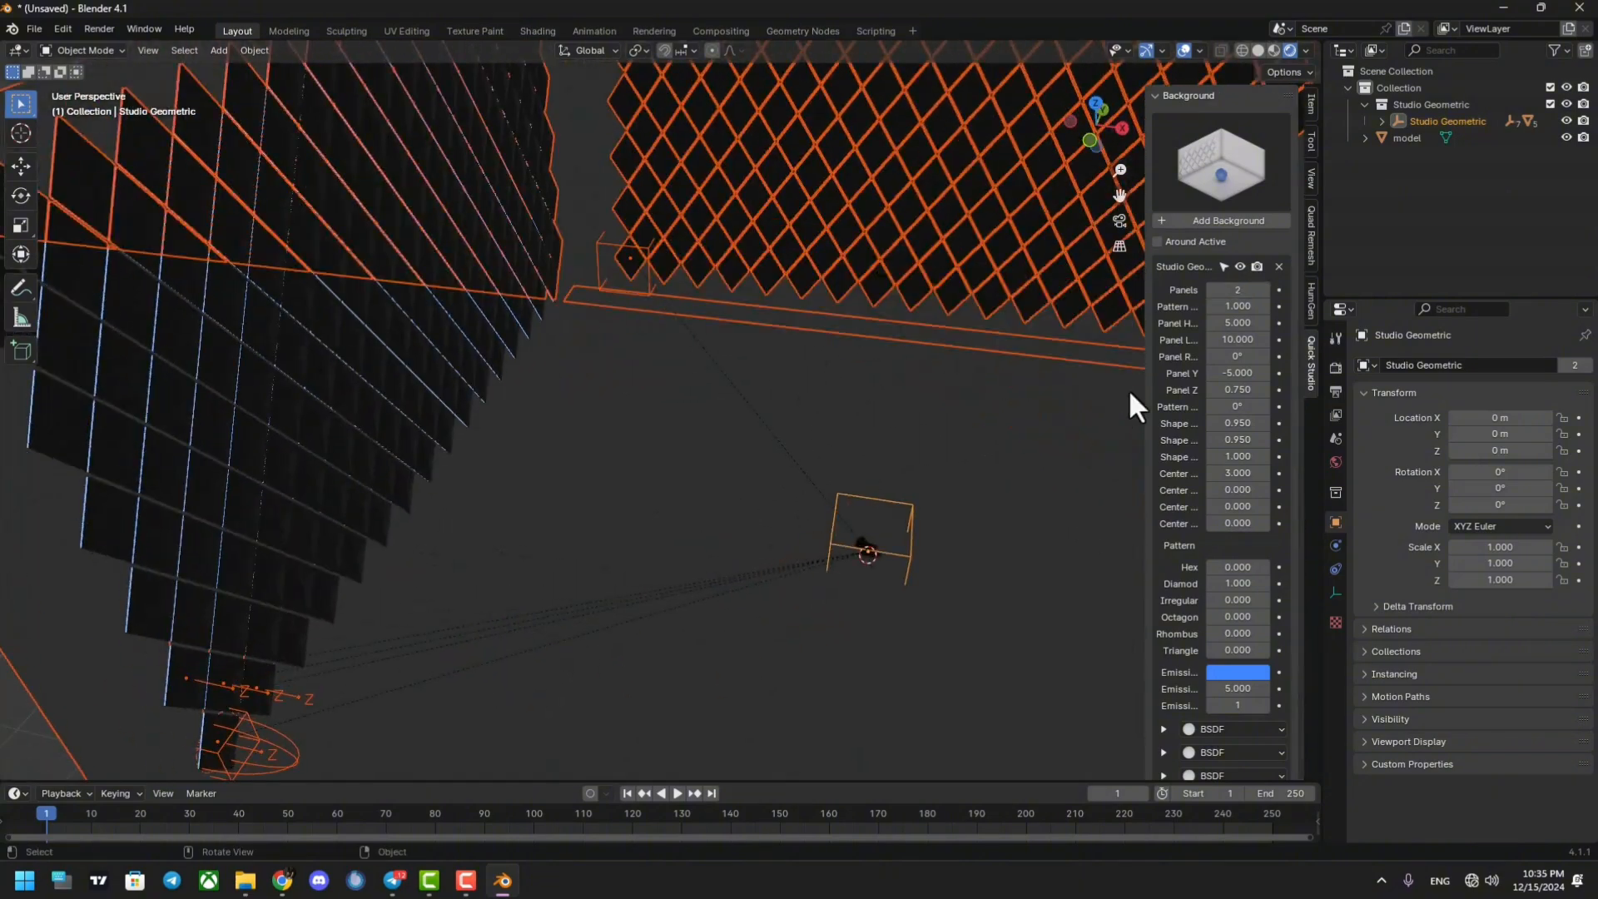
{"action": "left_click", "coordinate": [1262, 291]}
{"action": "middle_click_drag", "start_coordinate": [646, 470], "coordinate": [747, 503]}
{"action": "left_click_drag", "start_coordinate": [1238, 306], "coordinate": [1307, 306]}
{"action": "middle_click_drag", "start_coordinate": [940, 403], "coordinate": [794, 381]}
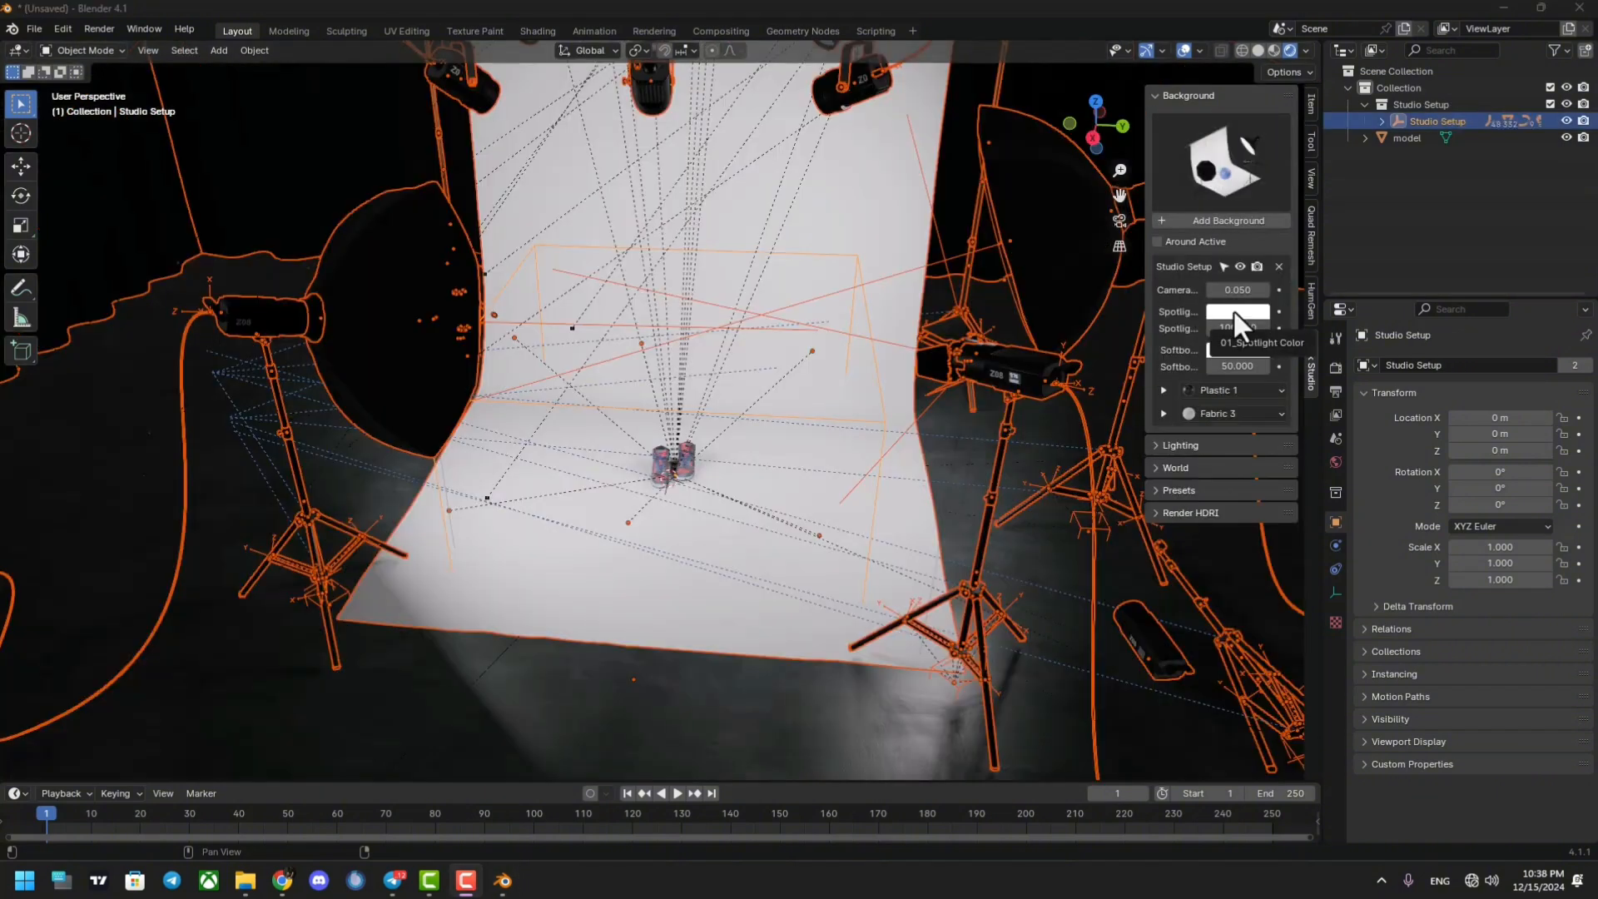
Set the spotlight strength to 10000 and colour it magenta.
{"action": "left_click", "coordinate": [1235, 327]}
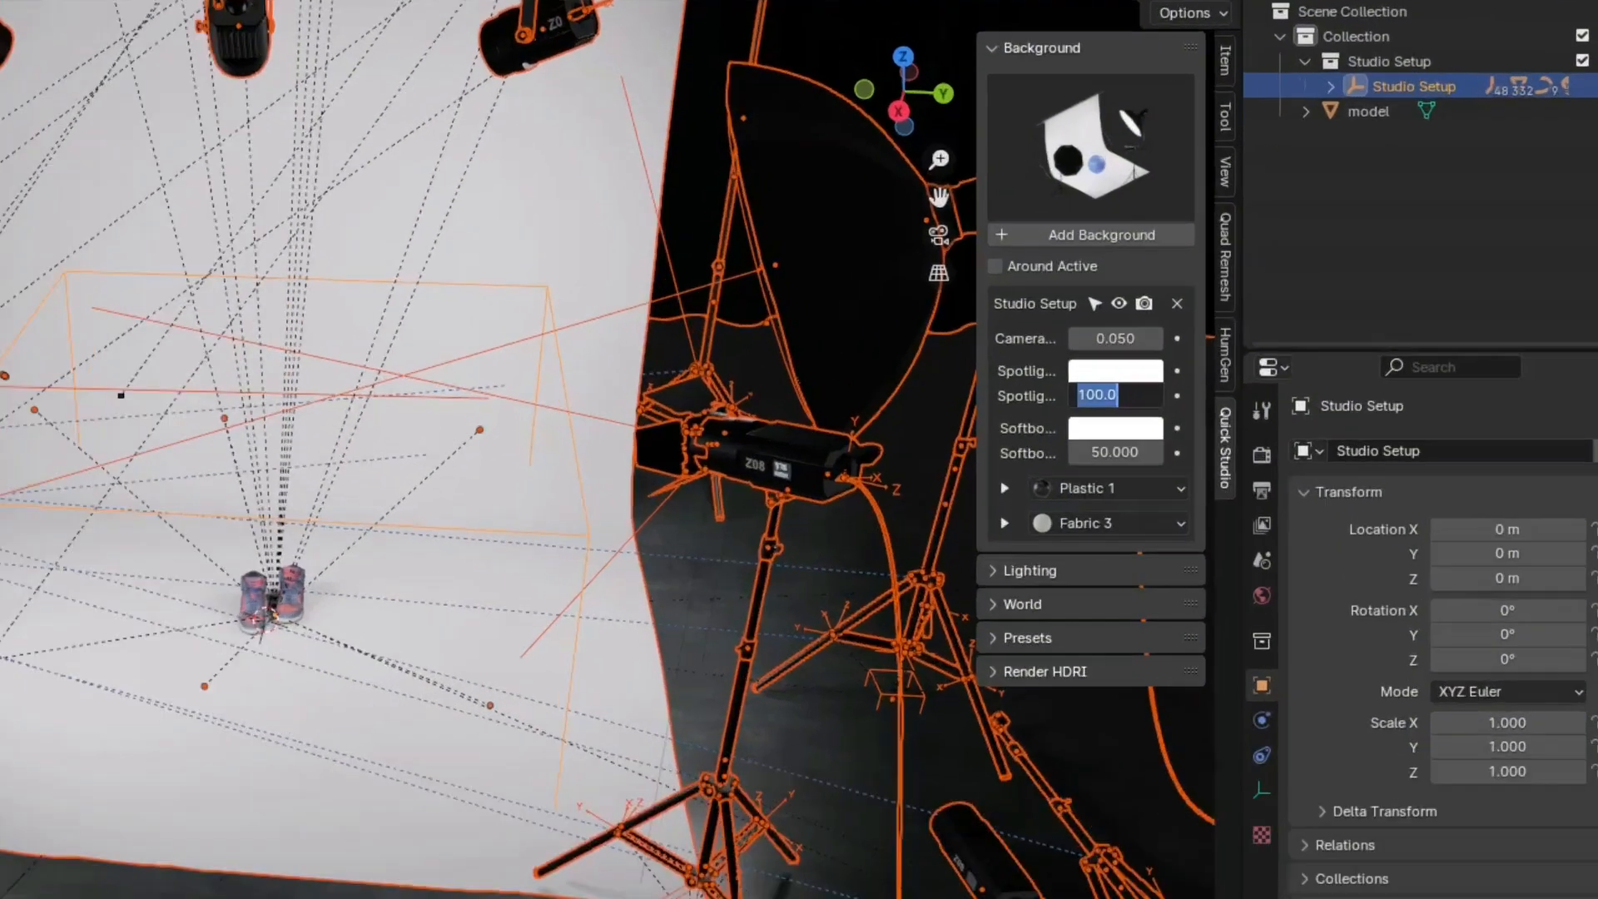
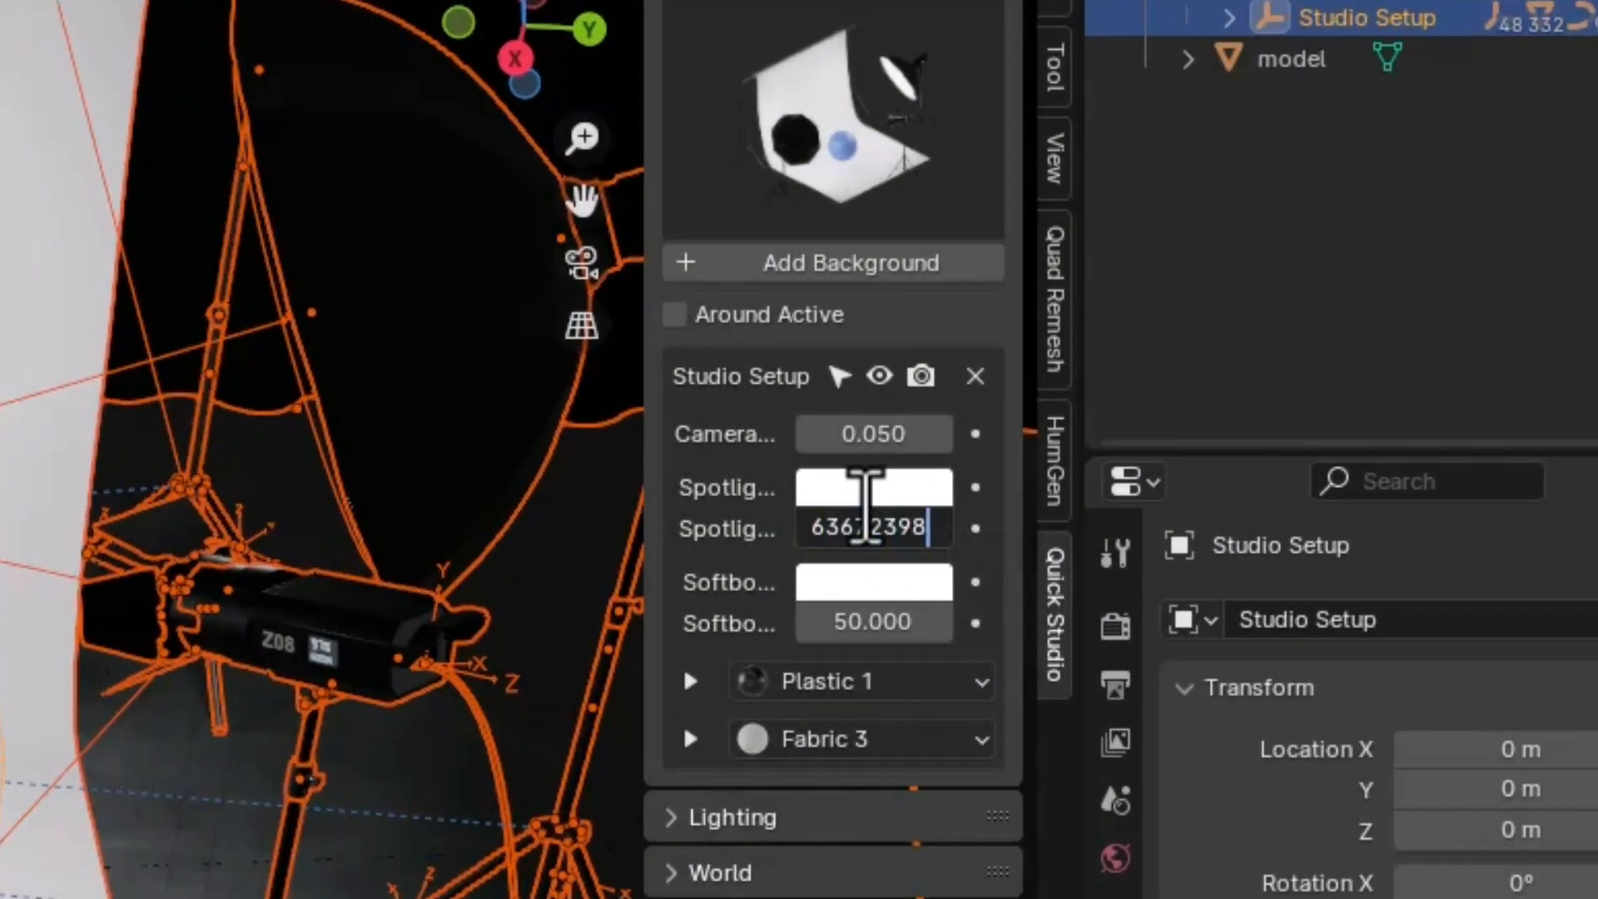
{"action": "key", "text": "Return"}
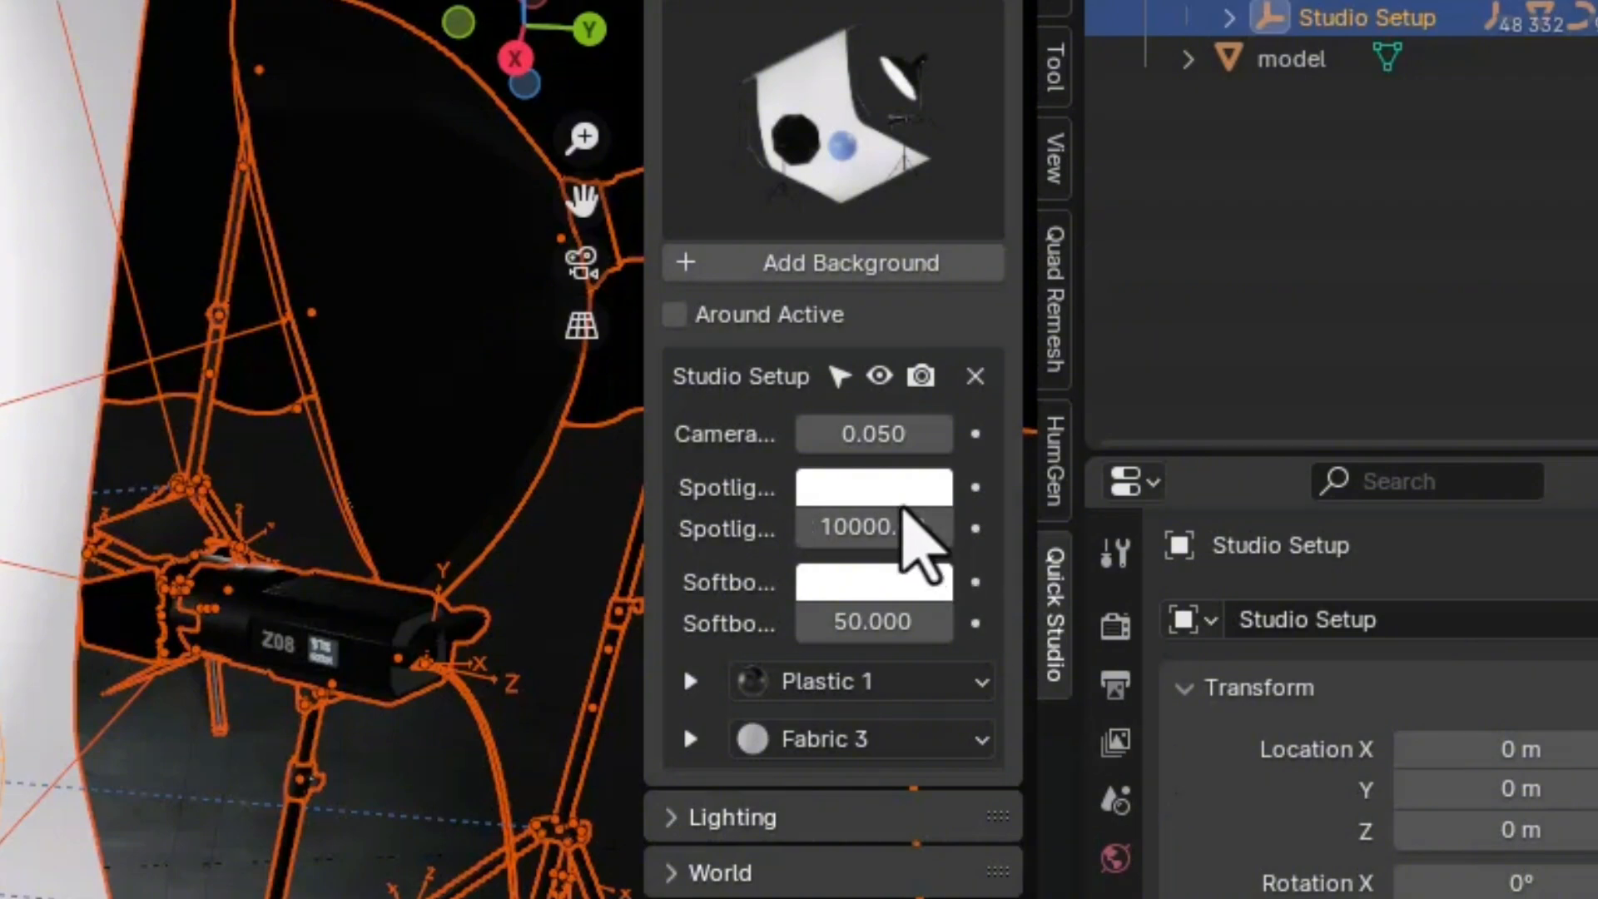
{"action": "left_click", "coordinate": [907, 487]}
{"action": "left_click_drag", "start_coordinate": [1053, 74], "coordinate": [1107, 196]}
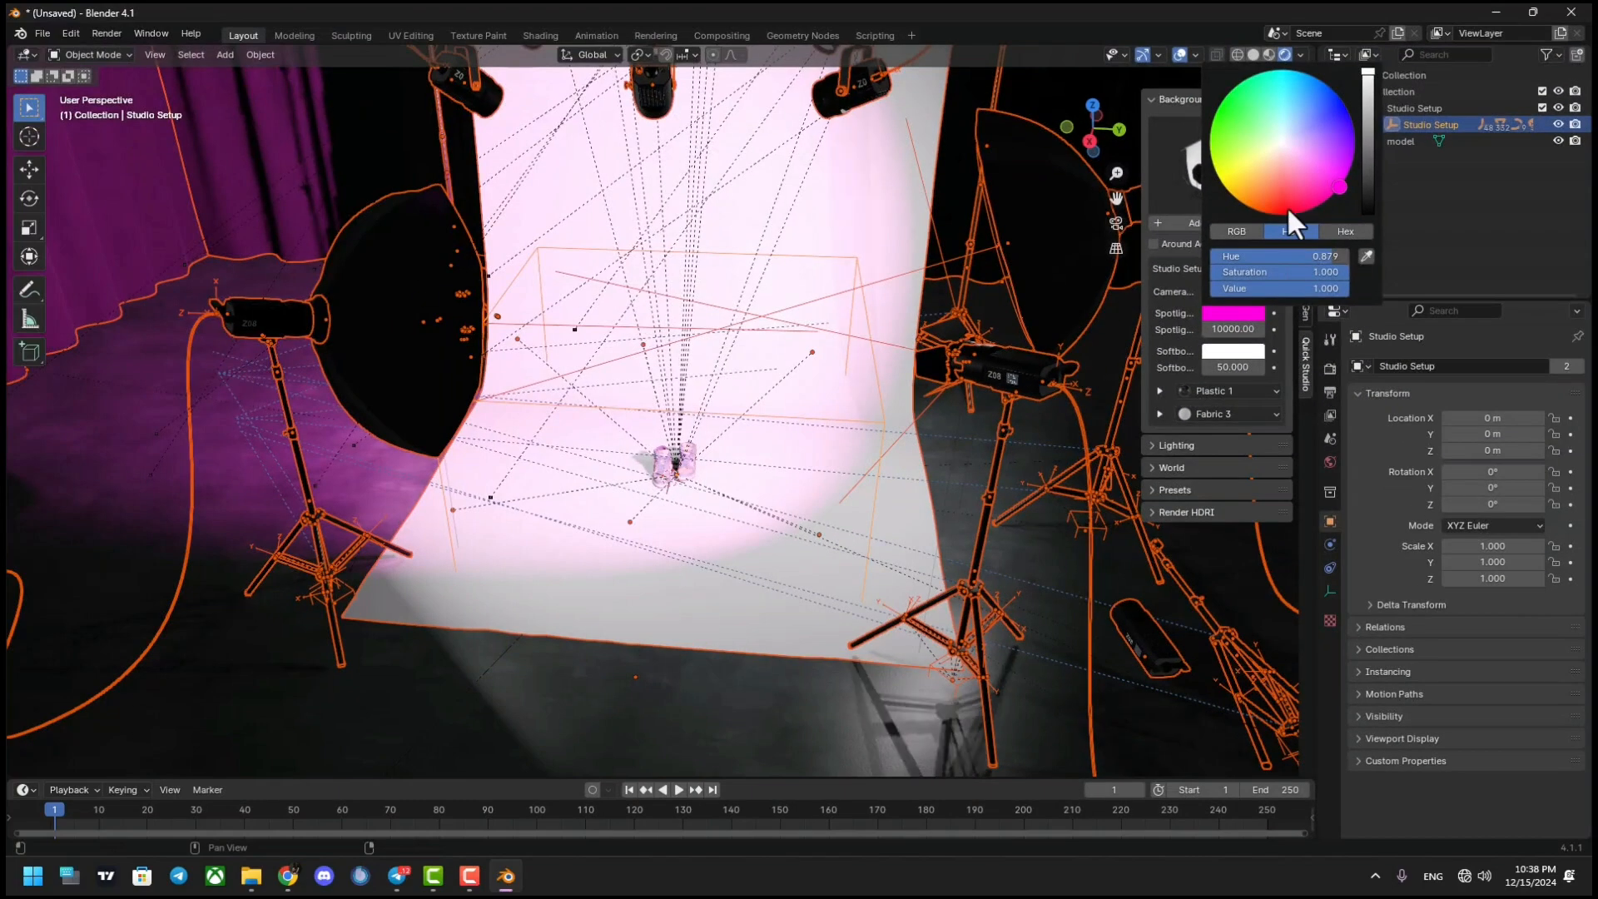
{"action": "middle_click_drag", "start_coordinate": [821, 406], "coordinate": [874, 425]}
Try a pink then orange softbox, undo back to white lights at 100, and open Render Engine.
{"action": "left_click", "coordinate": [1220, 351]}
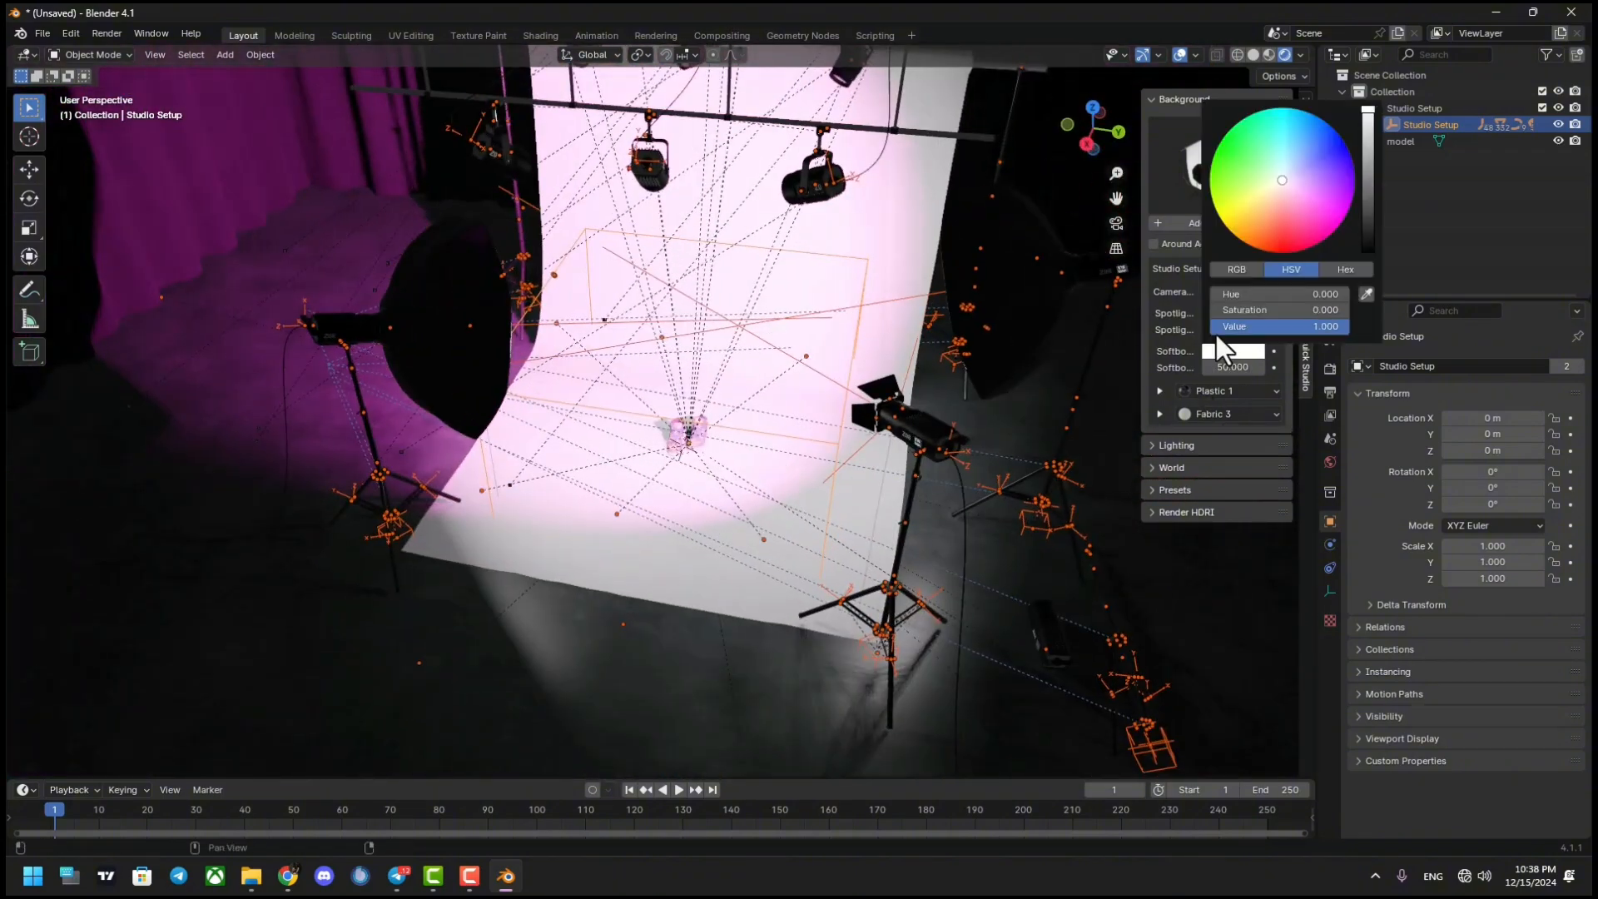
{"action": "left_click_drag", "start_coordinate": [1282, 179], "coordinate": [1253, 240]}
{"action": "middle_click_drag", "start_coordinate": [979, 413], "coordinate": [888, 451]}
{"action": "key", "text": "ctrl+z"}
{"action": "key", "text": "ctrl+z"}
{"action": "key", "text": "ctrl+z"}
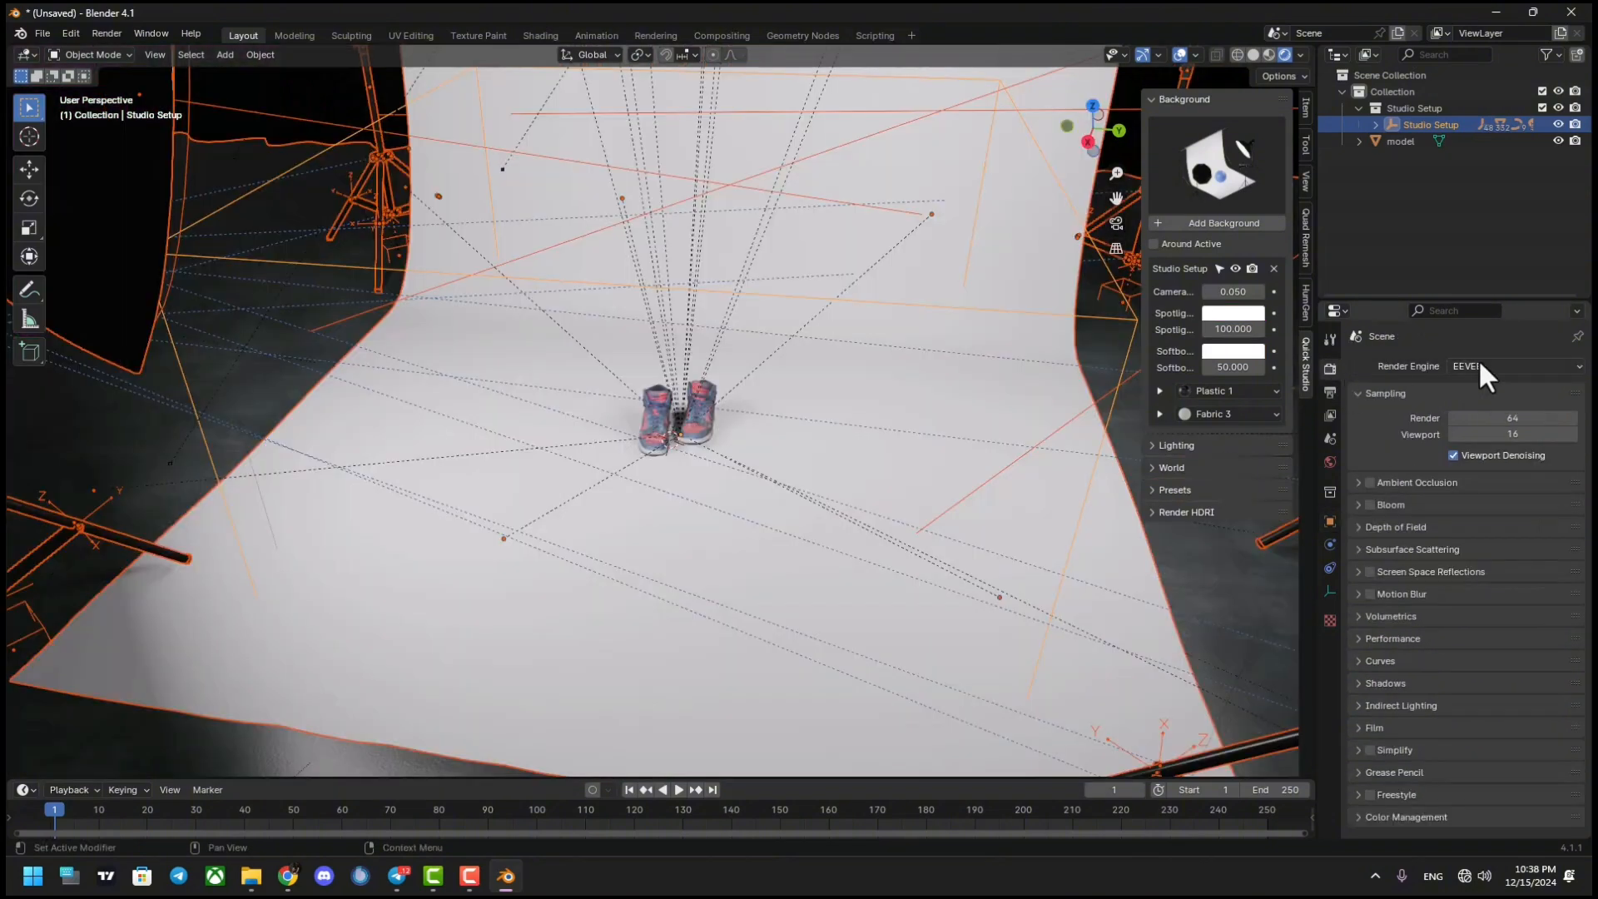
{"action": "left_click", "coordinate": [1478, 366]}
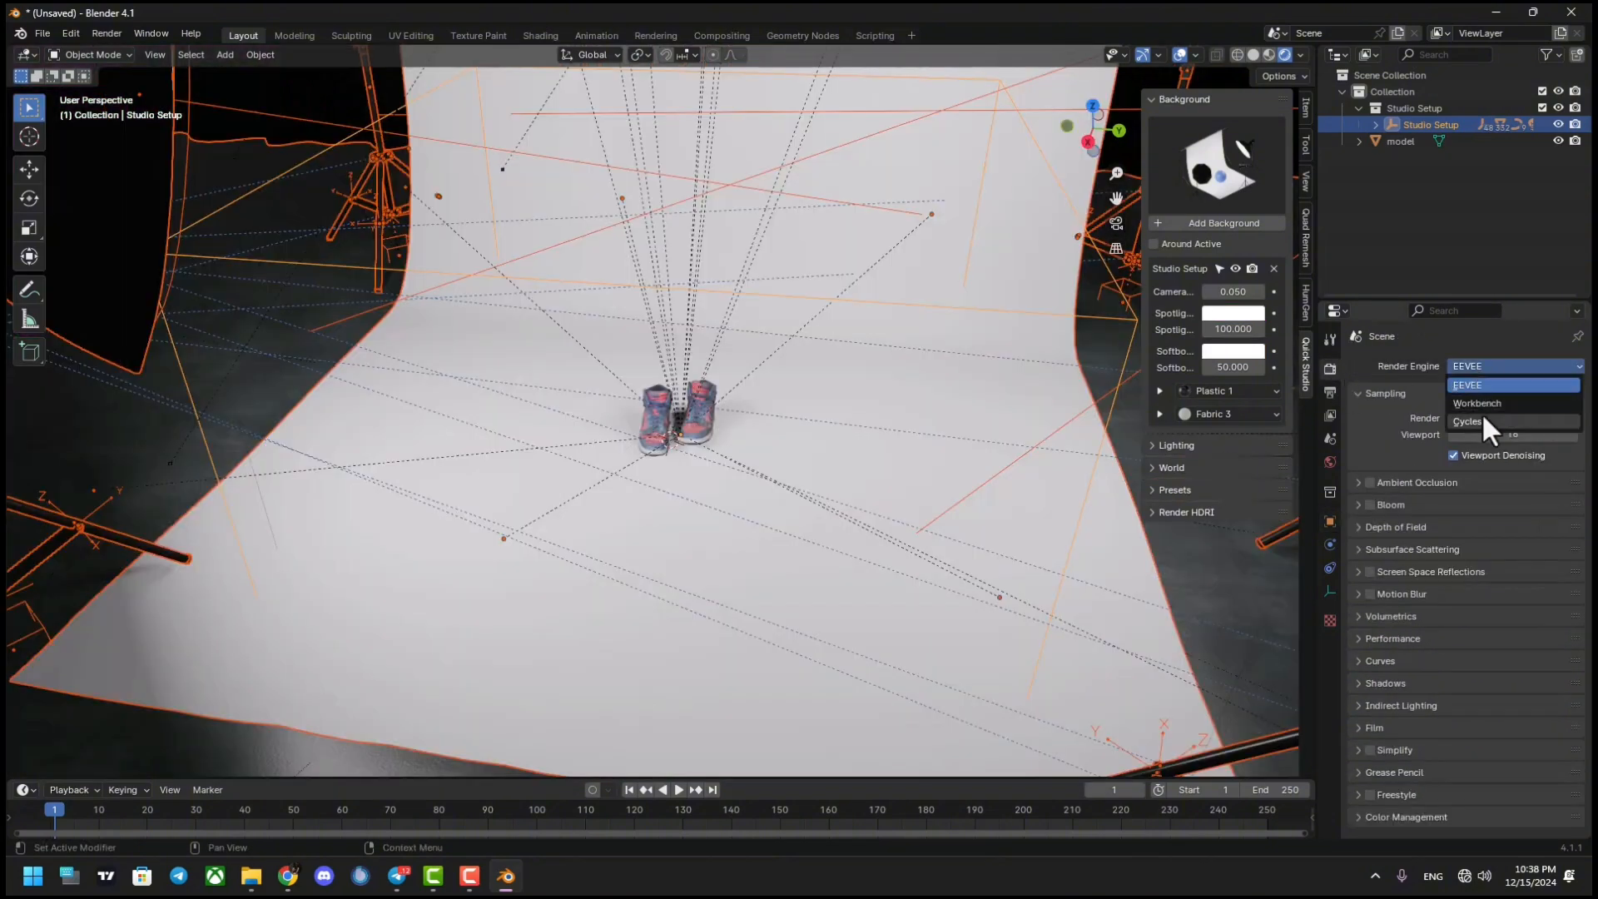
Switch rendering to Cycles and set the studio floor material to Wood 1.
{"action": "left_click", "coordinate": [1482, 418]}
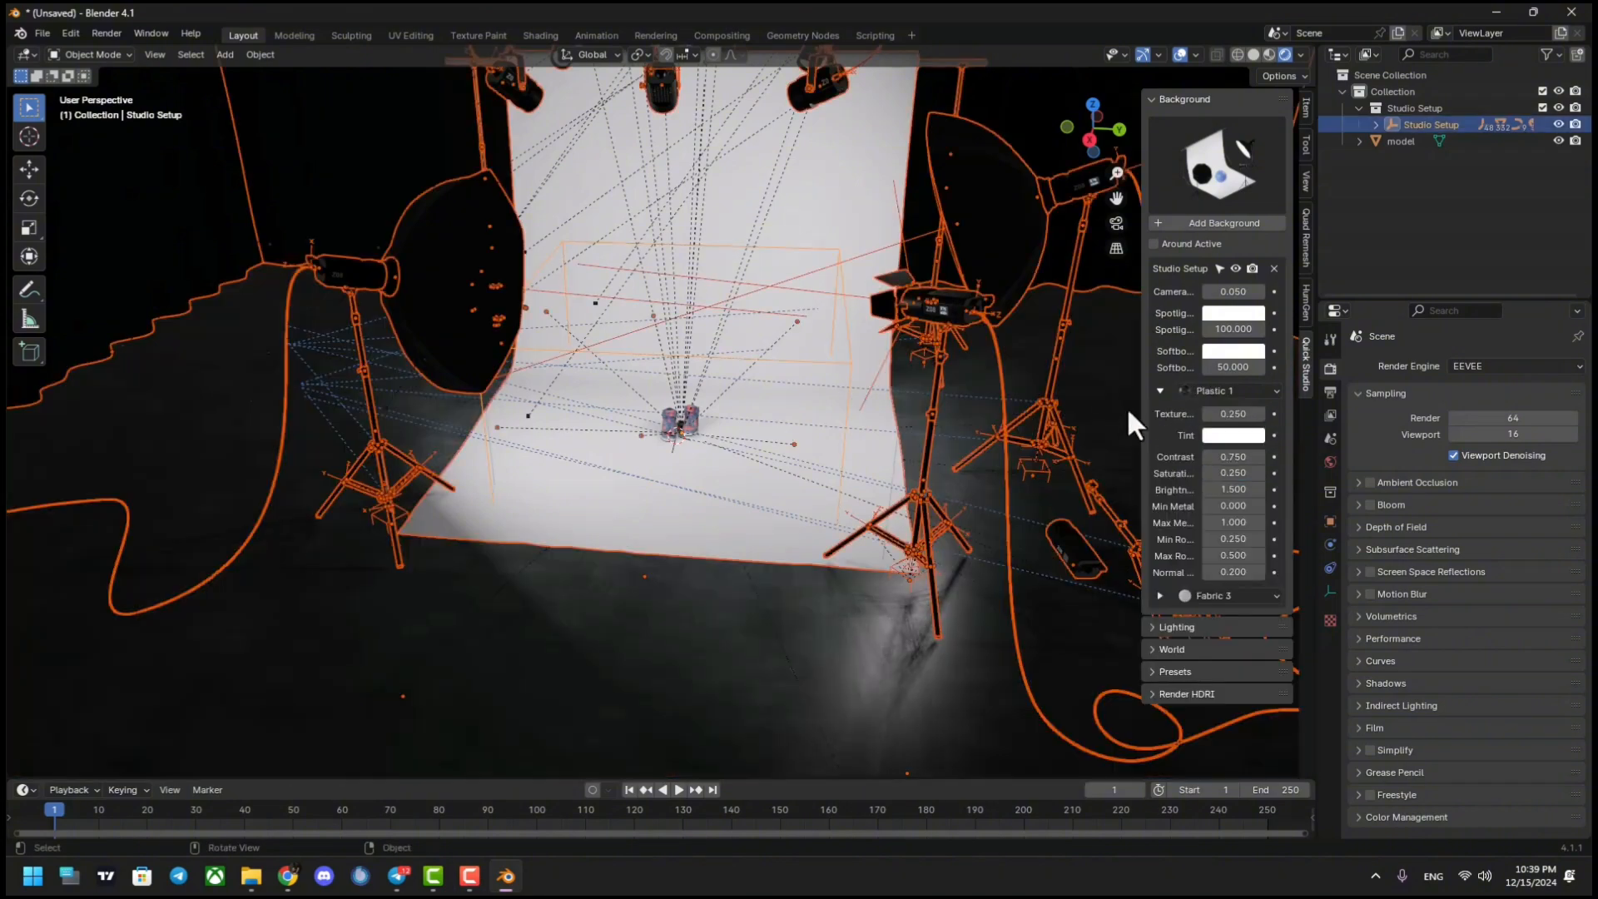
{"action": "left_click", "coordinate": [1232, 391]}
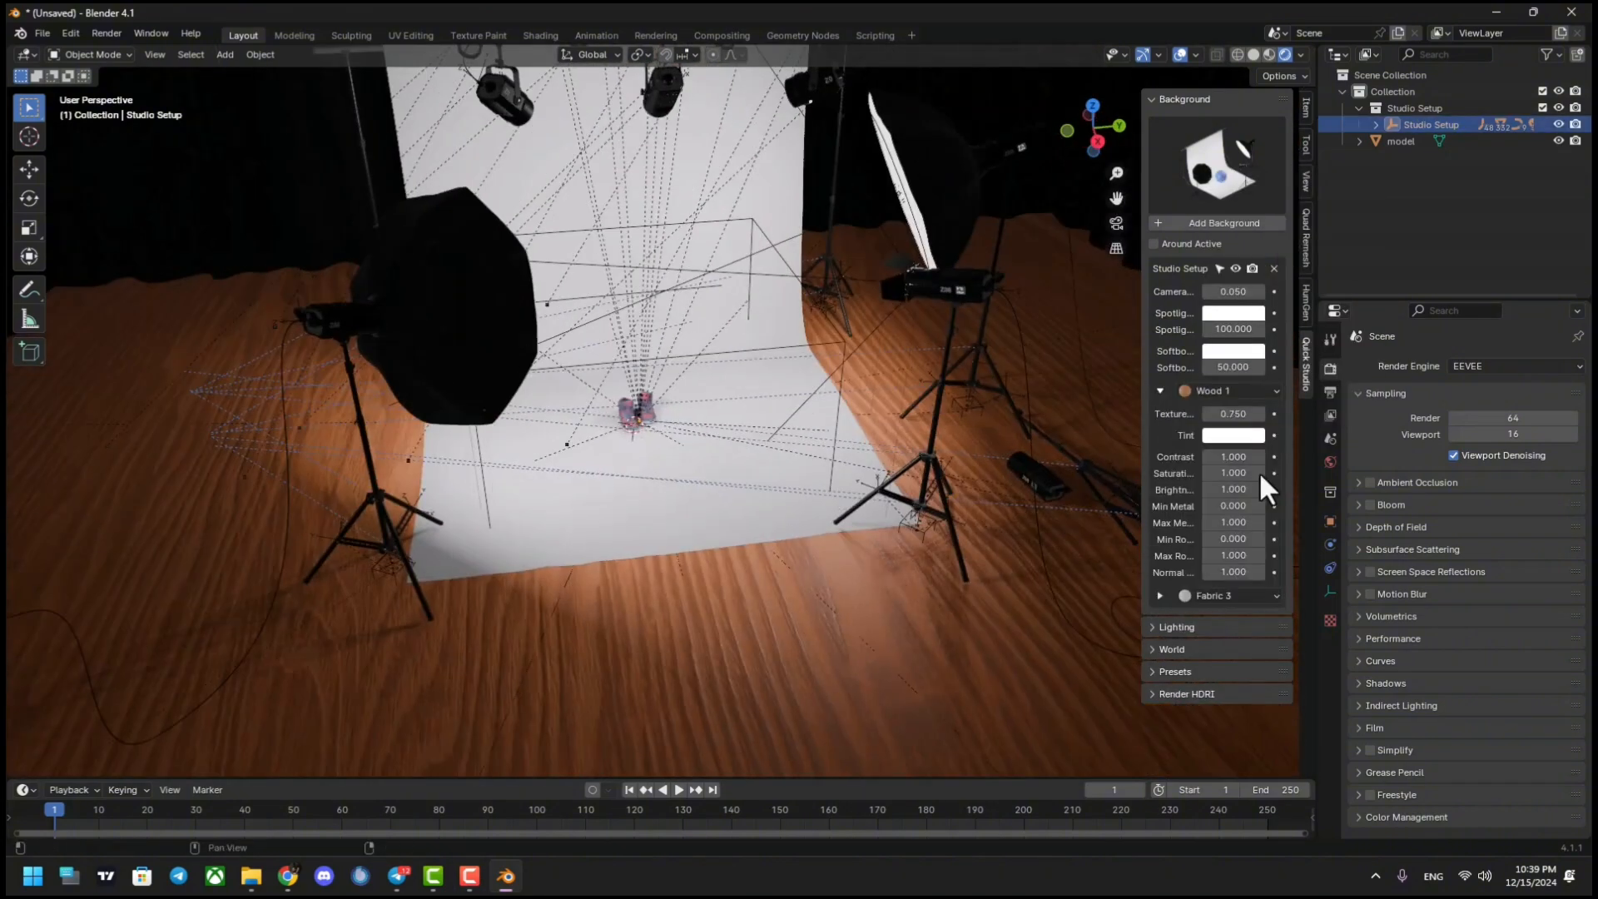
Change the studio floor from Wood 1 to Metal 2, check it, and open the backdrop material list.
{"action": "left_click", "coordinate": [1232, 391]}
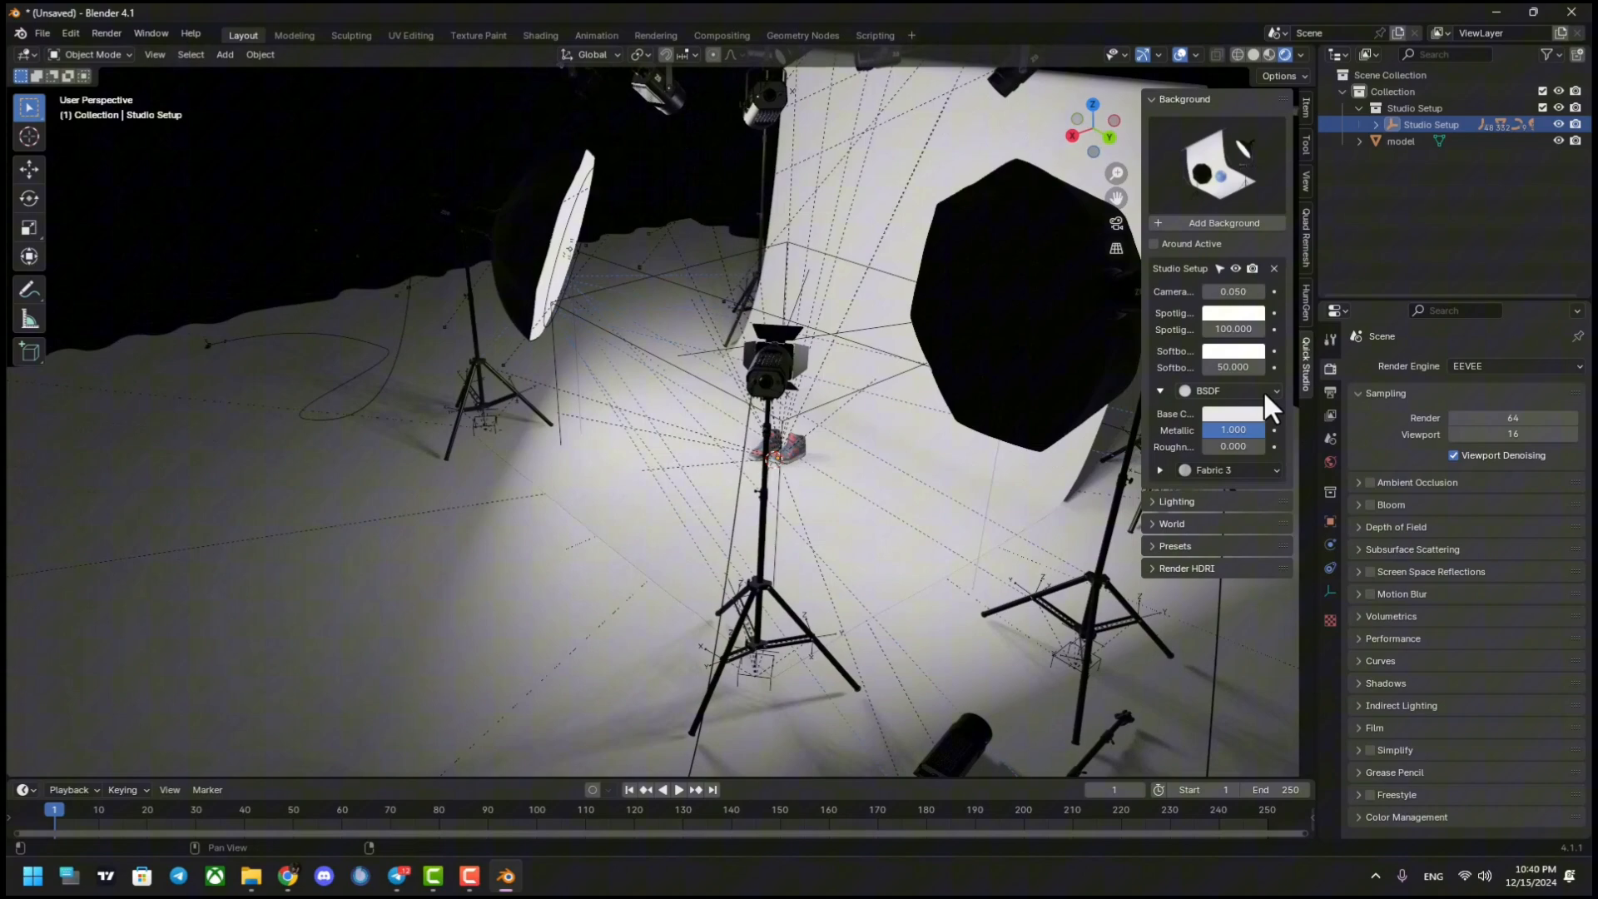
{"action": "left_click", "coordinate": [1232, 416]}
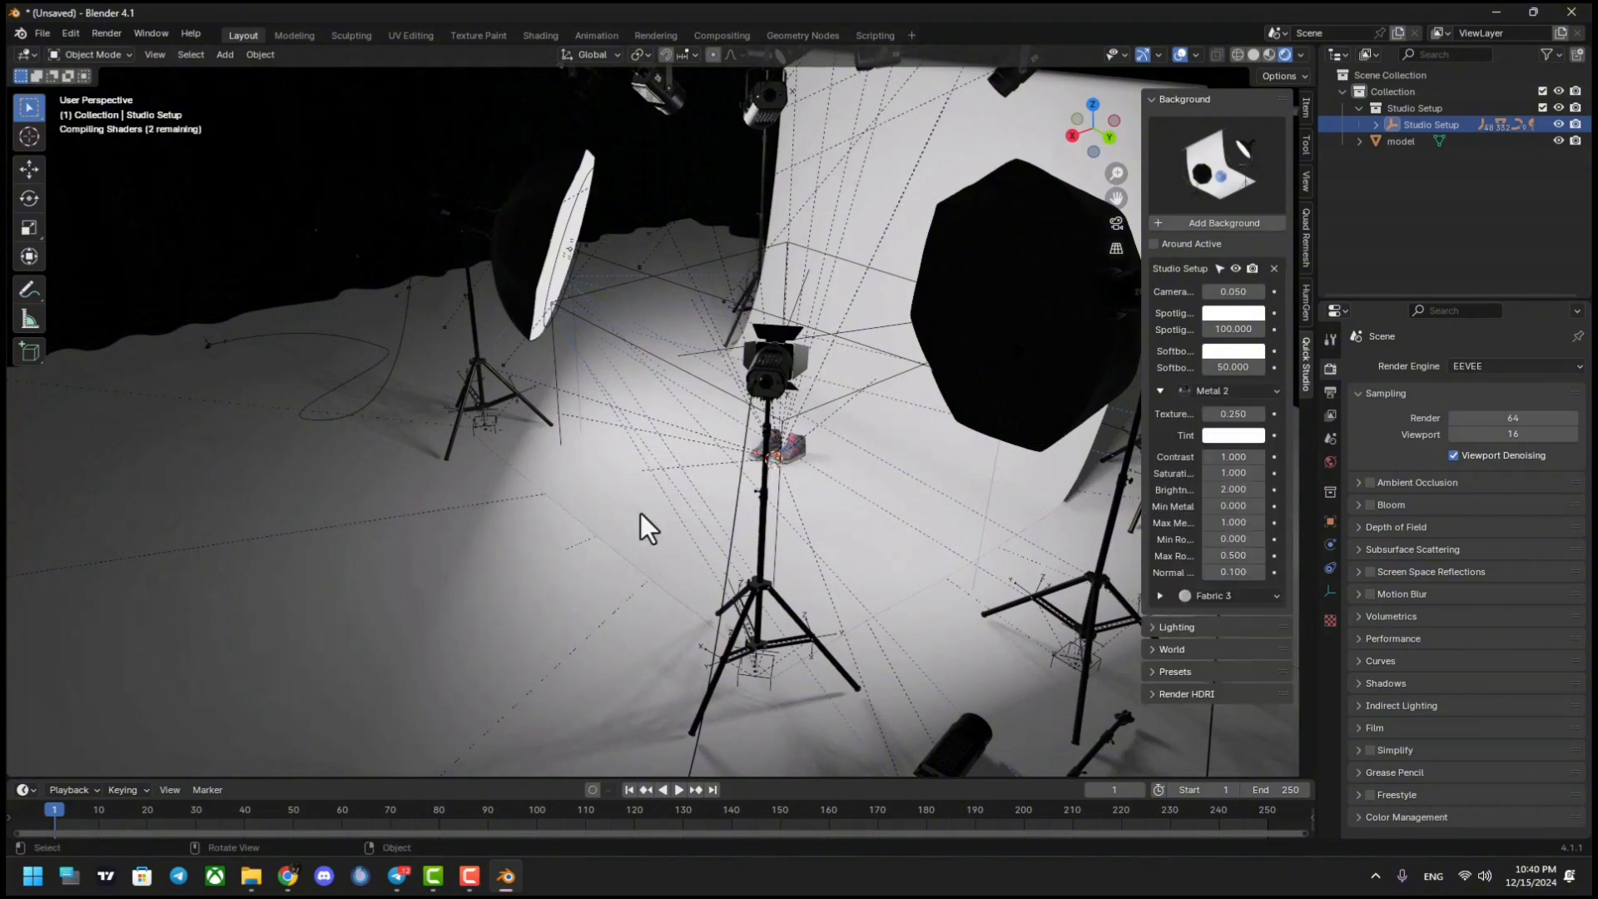
{"action": "middle_click_drag", "start_coordinate": [642, 528], "coordinate": [719, 508]}
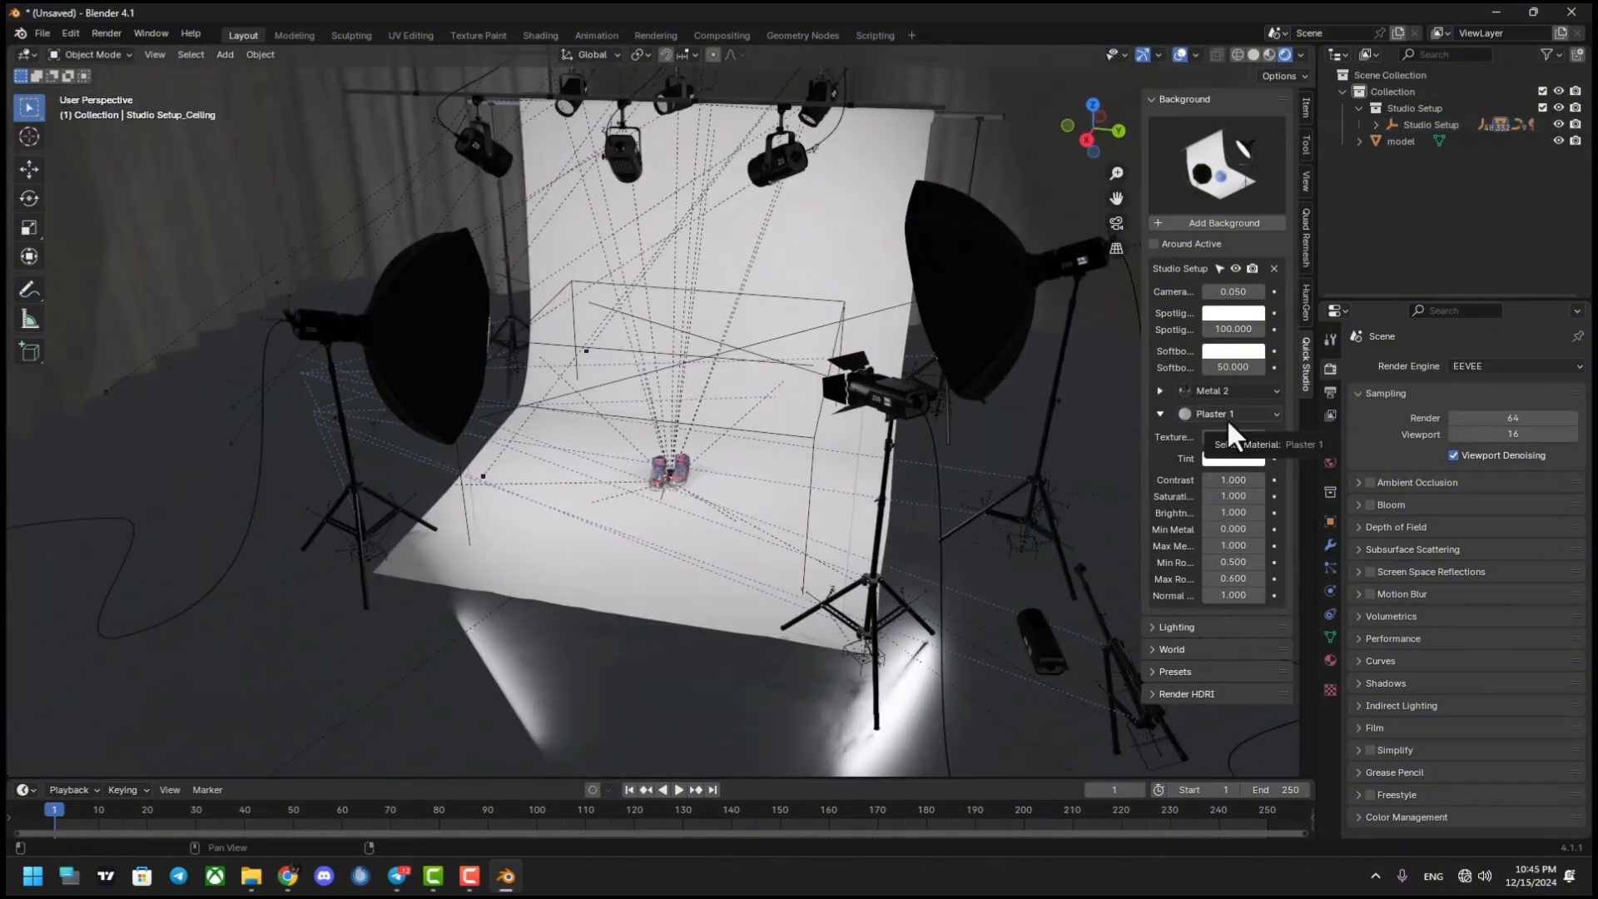
{"action": "left_click", "coordinate": [1227, 418]}
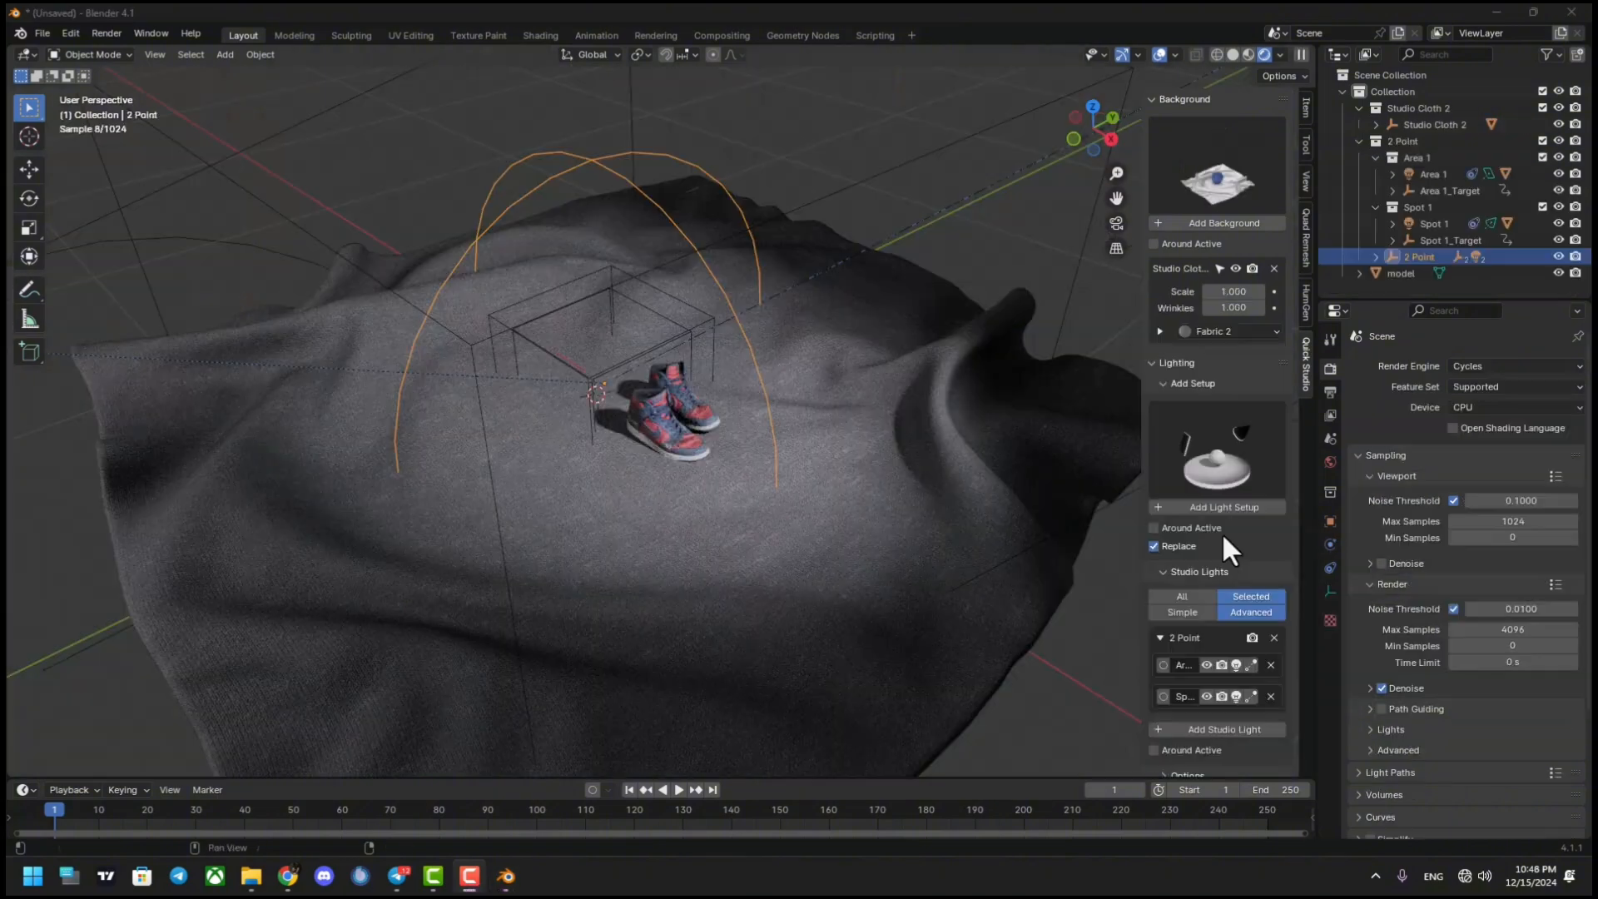
Try the 3 Point Color and Double Spotlight lighting setups on the cloth scene.
{"action": "left_click", "coordinate": [1157, 363]}
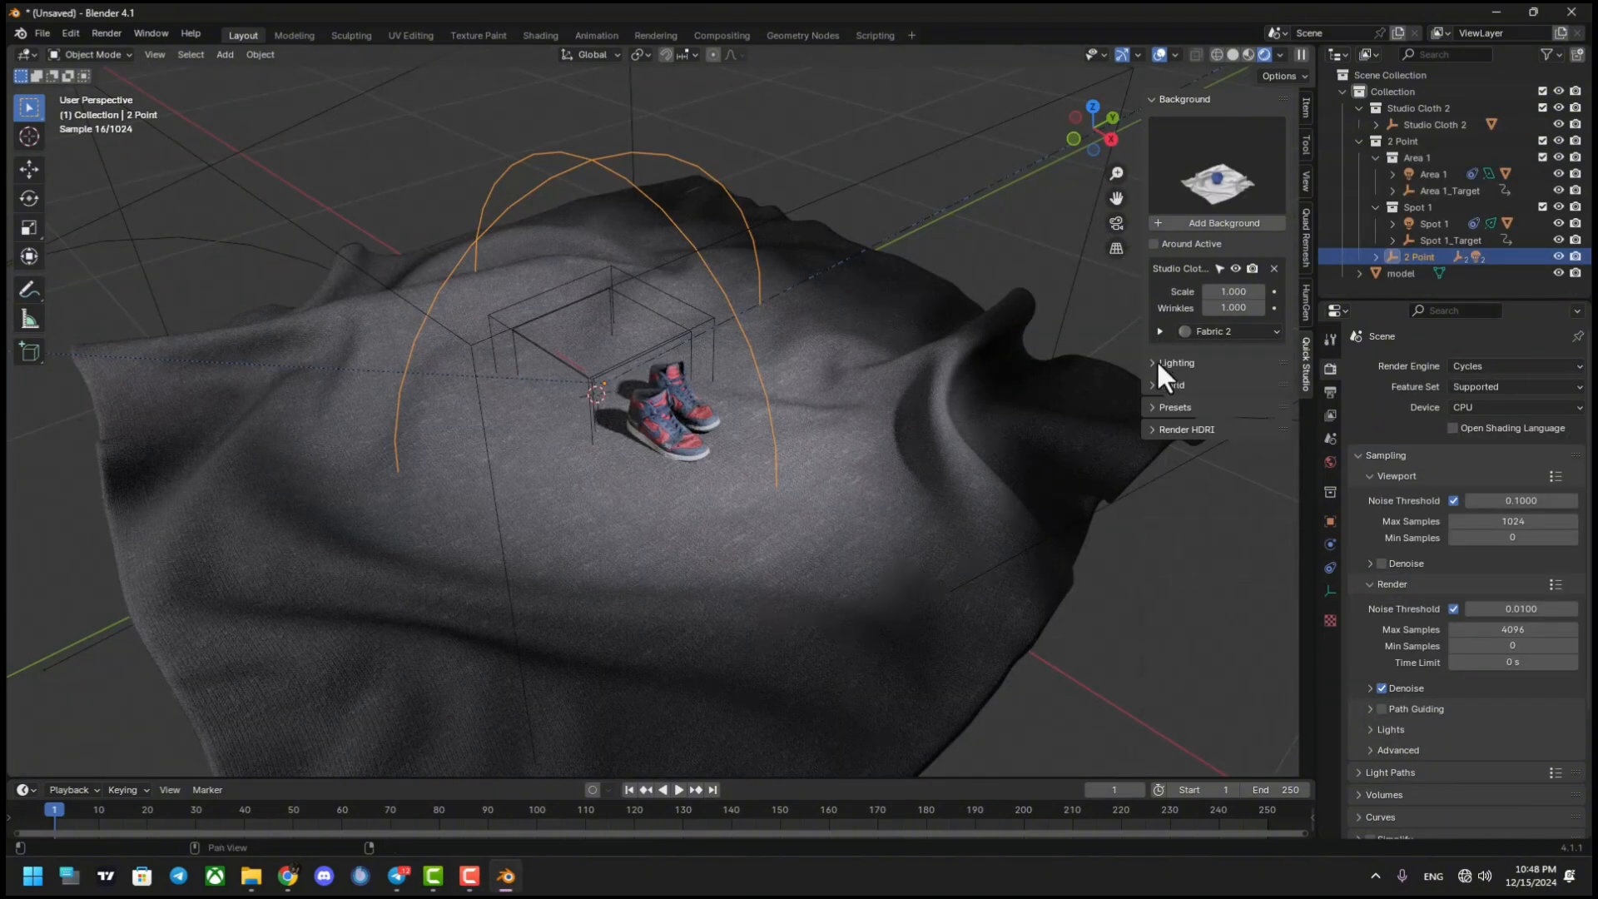
{"action": "left_click", "coordinate": [1158, 363]}
{"action": "left_click", "coordinate": [1215, 450]}
{"action": "left_click", "coordinate": [744, 545]}
{"action": "left_click", "coordinate": [1201, 505]}
{"action": "left_click", "coordinate": [1240, 456]}
{"action": "left_click", "coordinate": [1157, 546]}
{"action": "left_click", "coordinate": [1206, 506]}
Try further lighting presets, ending with Double Back Light replacing Studio Contrast.
{"action": "left_click", "coordinate": [1231, 464]}
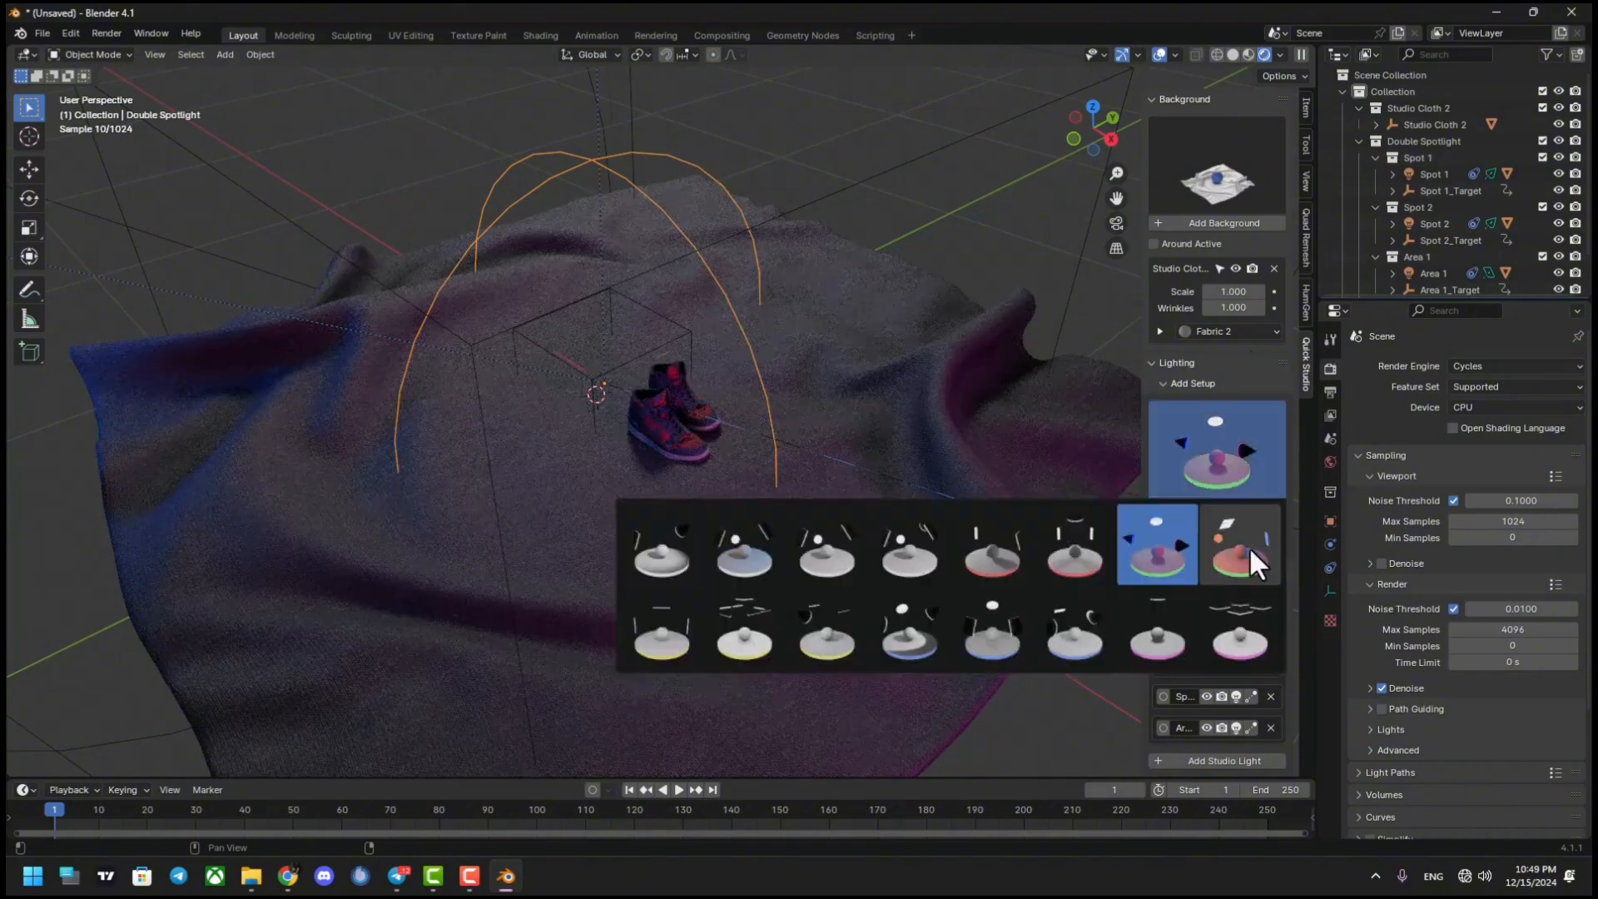
{"action": "left_click", "coordinate": [1250, 547]}
{"action": "left_click", "coordinate": [1206, 506]}
{"action": "left_click", "coordinate": [1233, 473]}
{"action": "left_click", "coordinate": [1157, 630]}
{"action": "left_click", "coordinate": [1202, 508]}
{"action": "left_click", "coordinate": [1223, 466]}
{"action": "left_click", "coordinate": [910, 629]}
{"action": "left_click", "coordinate": [1199, 507]}
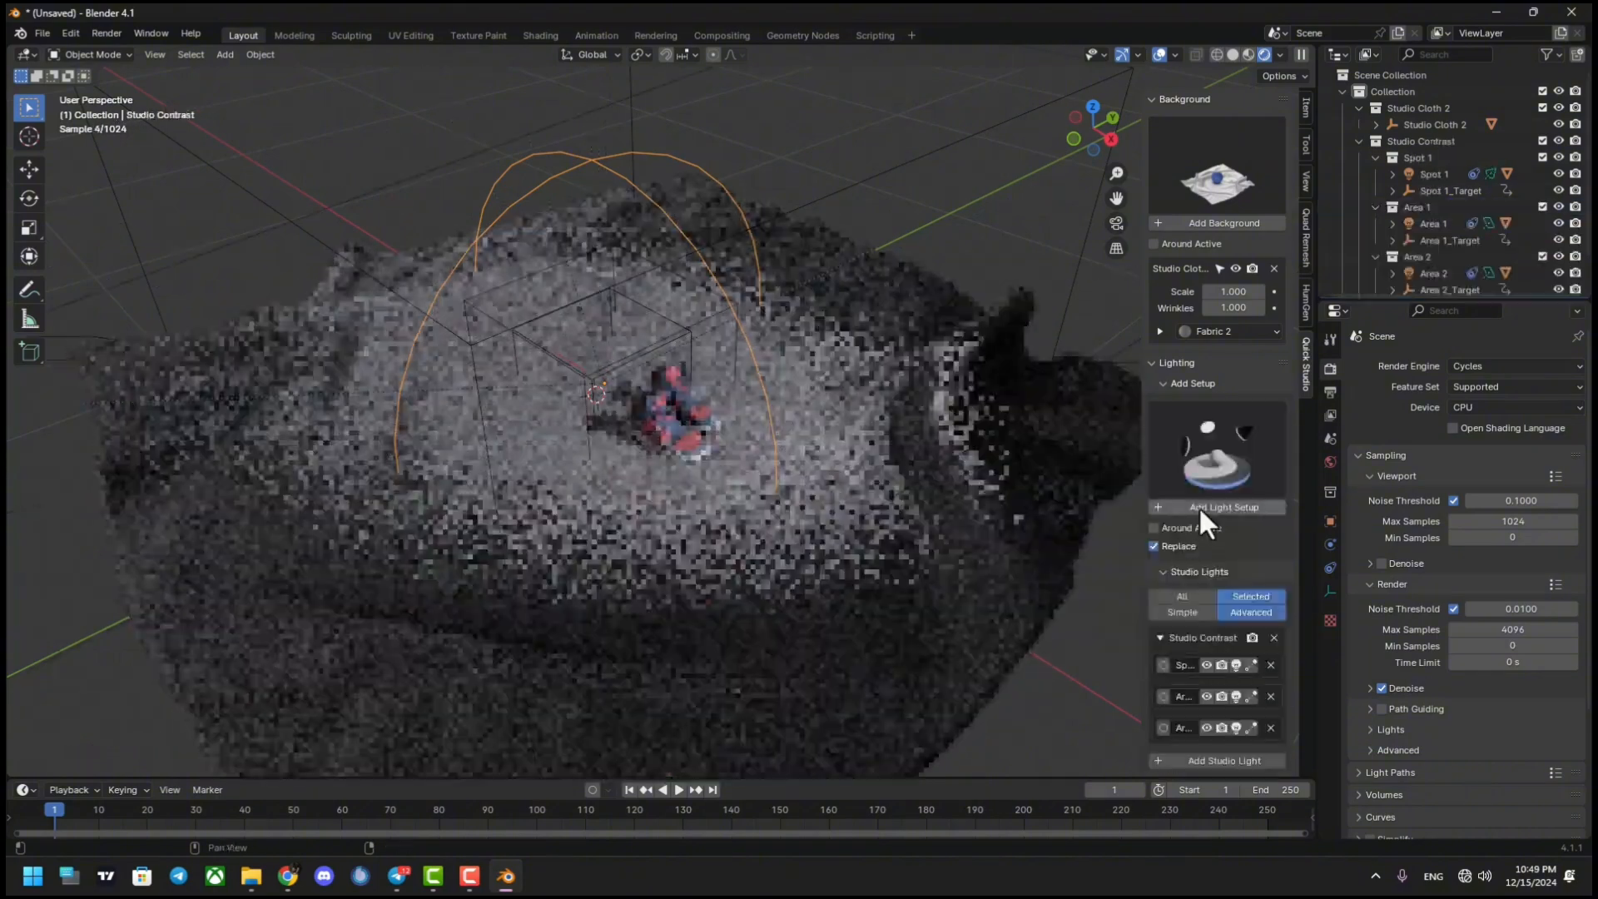
{"action": "left_click", "coordinate": [1217, 453]}
{"action": "left_click", "coordinate": [731, 642]}
{"action": "left_click", "coordinate": [1206, 507]}
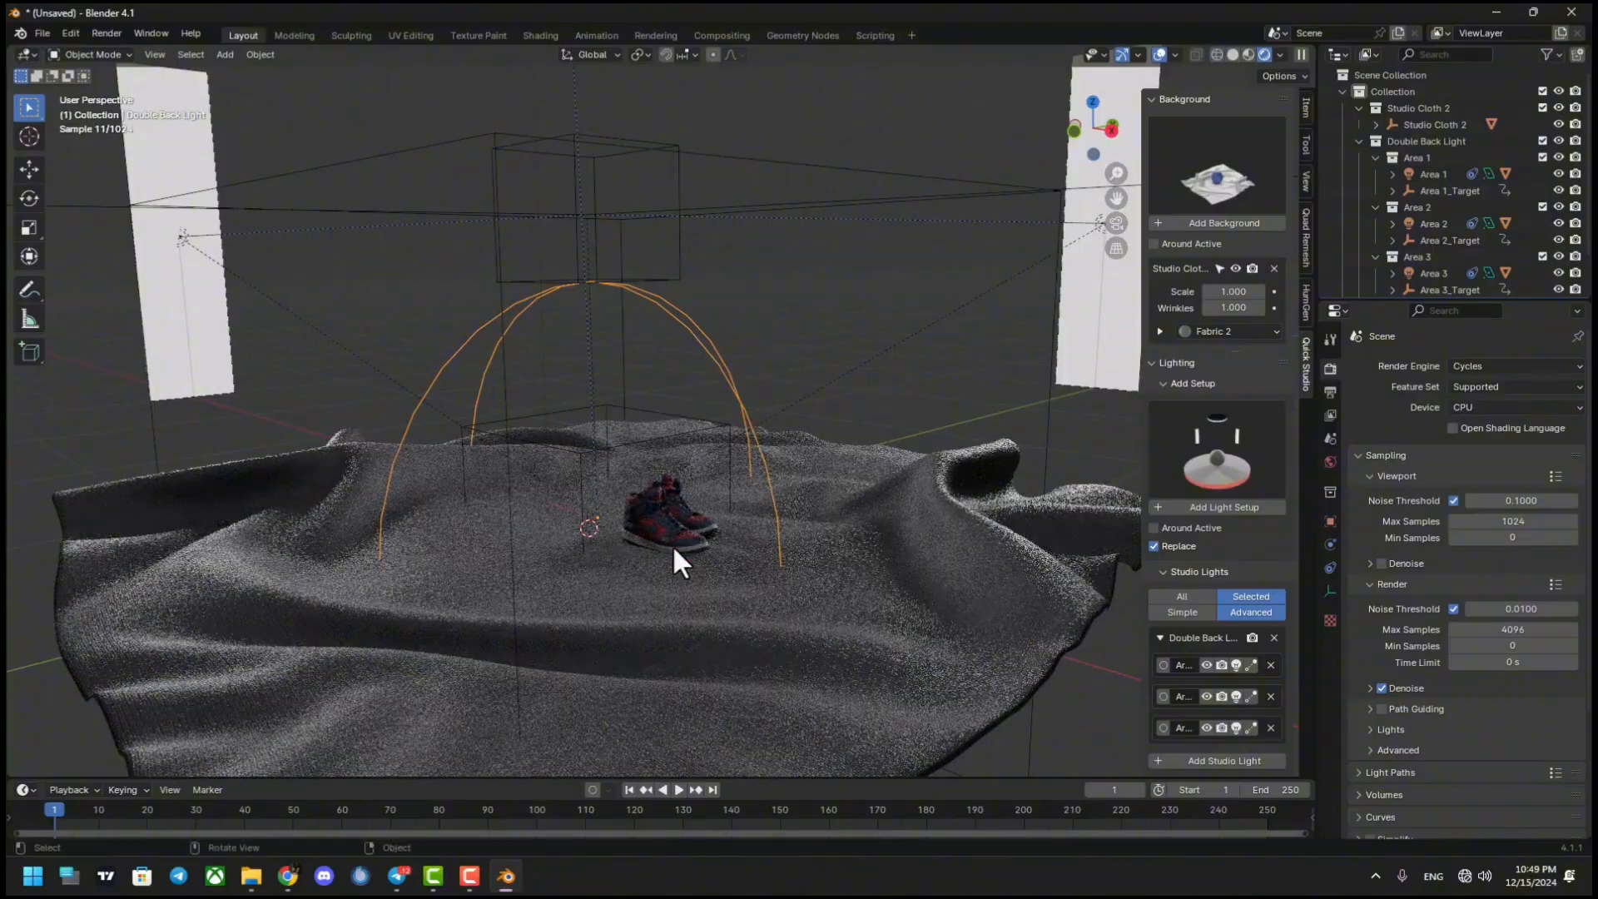
Frame the shoes and orbit around them on the cloth.
{"action": "left_click", "coordinate": [673, 544]}
{"action": "key", "text": "KP_Decimal"}
{"action": "middle_click_drag", "start_coordinate": [627, 536], "coordinate": [824, 596]}
{"action": "scroll", "coordinate": [824, 596], "scroll_direction": "down", "scroll_amount": 3}
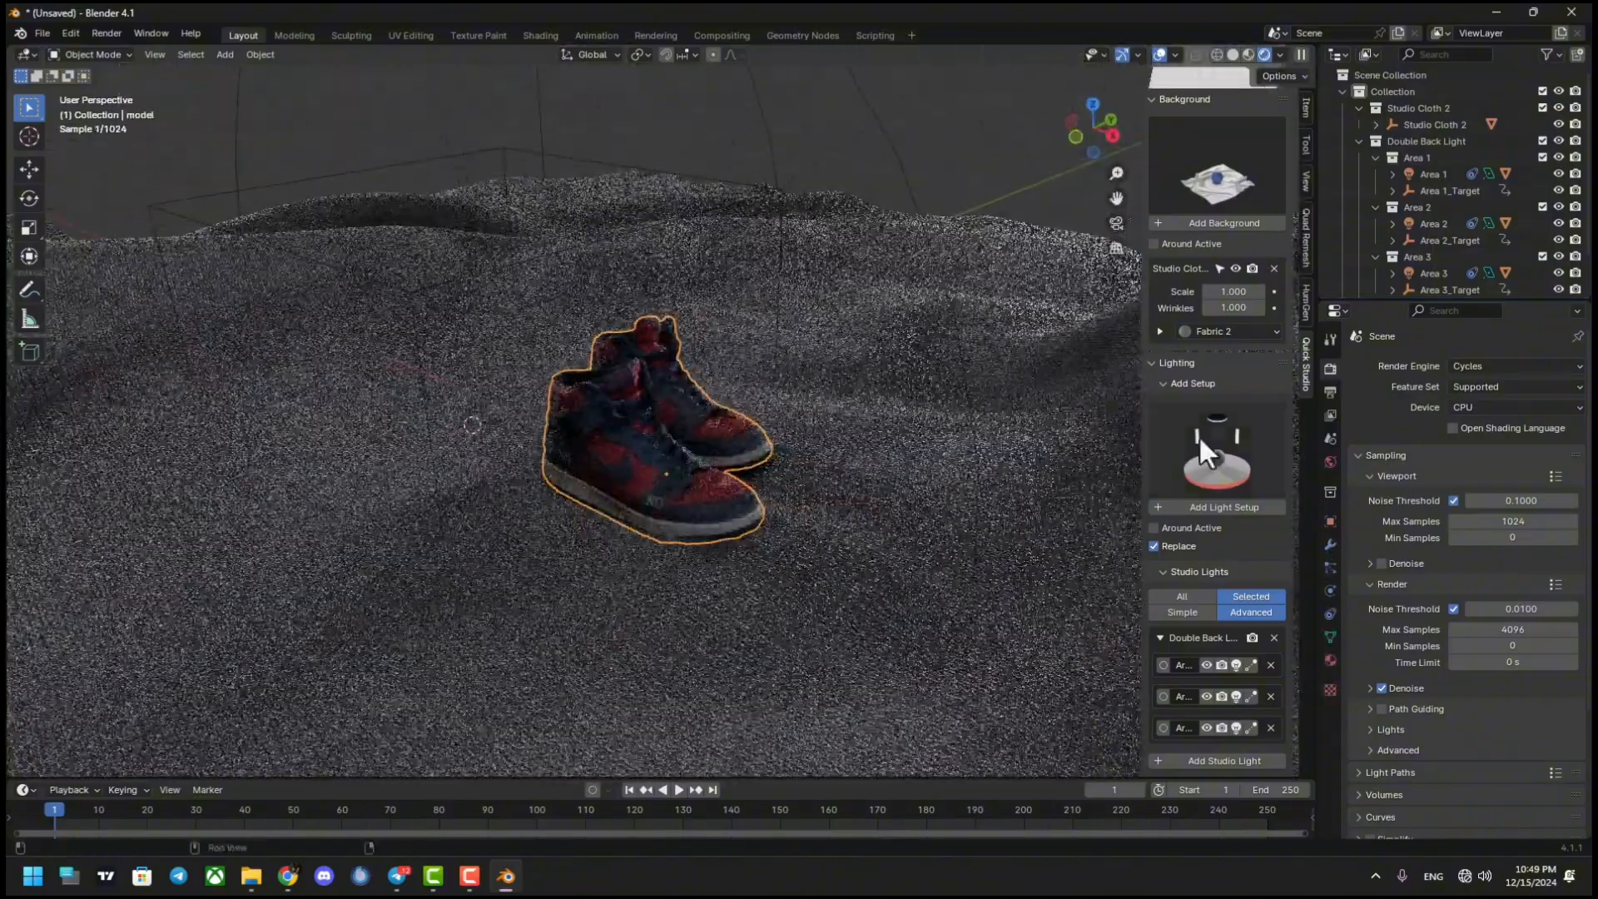
{"action": "left_click", "coordinate": [1171, 384]}
{"action": "left_click", "coordinate": [1171, 364]}
Add a new Quick Studio world coloured purple and switch rendering to EEVEE.
{"action": "left_click", "coordinate": [1174, 385]}
{"action": "left_click", "coordinate": [1206, 443]}
{"action": "left_click", "coordinate": [1207, 510]}
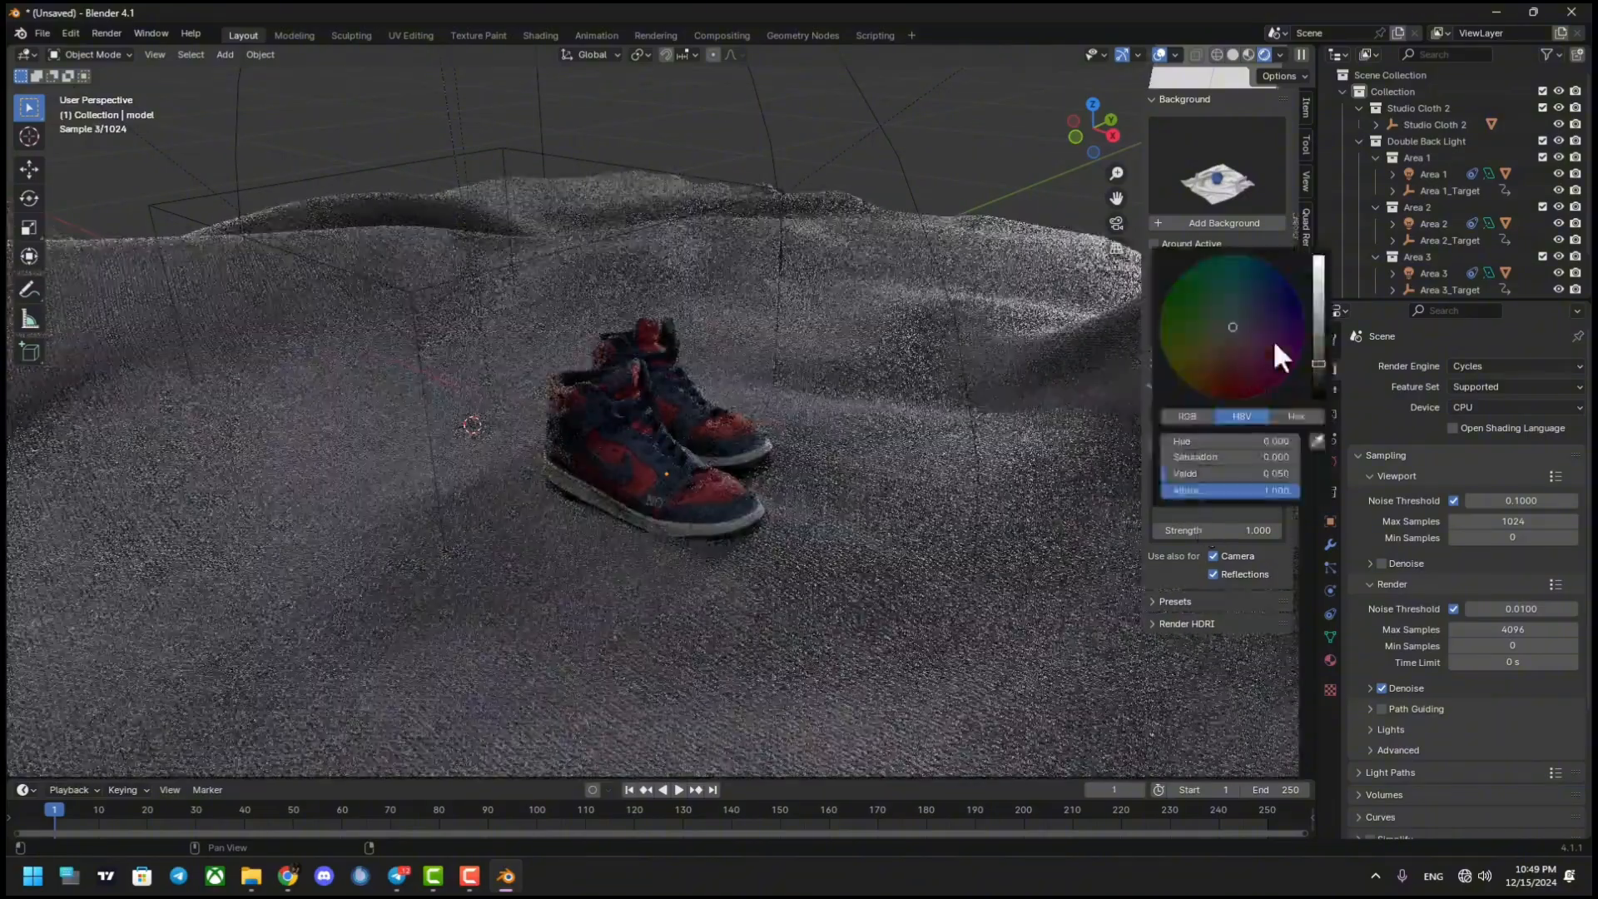
{"action": "left_click", "coordinate": [1279, 356]}
{"action": "left_click", "coordinate": [1494, 367]}
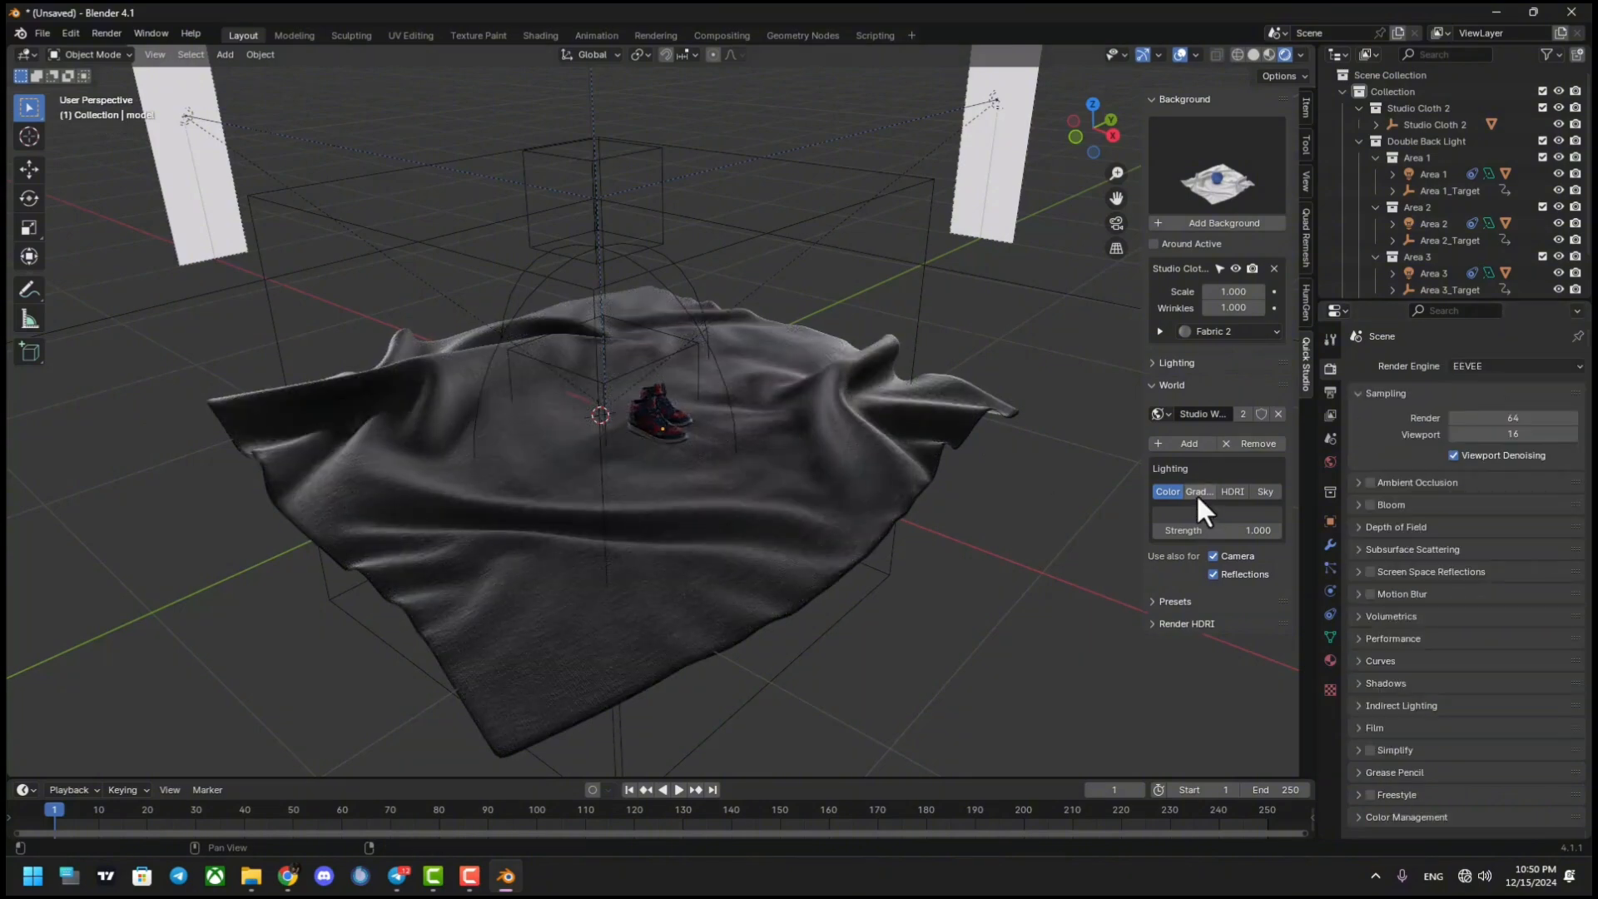
Set the world lighting type to Sky and adjust its sun settings.
{"action": "left_click", "coordinate": [1199, 492]}
{"action": "left_click", "coordinate": [1233, 492]}
{"action": "left_click", "coordinate": [1265, 492]}
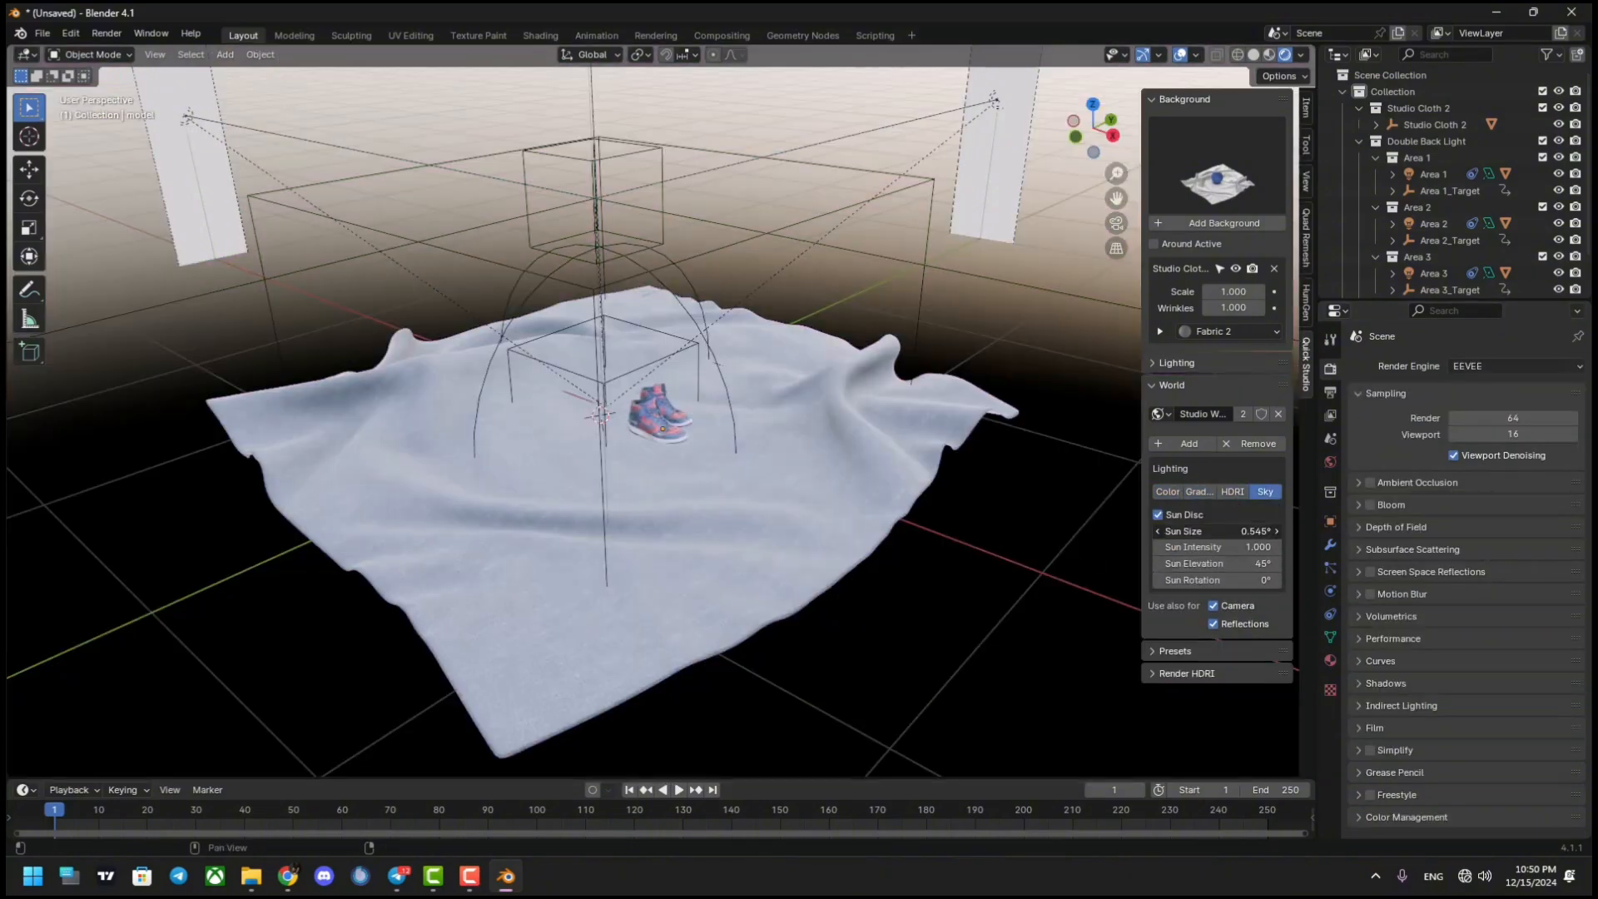
{"action": "left_click_drag", "start_coordinate": [1217, 531], "coordinate": [1228, 531]}
{"action": "left_click_drag", "start_coordinate": [1217, 547], "coordinate": [1240, 547]}
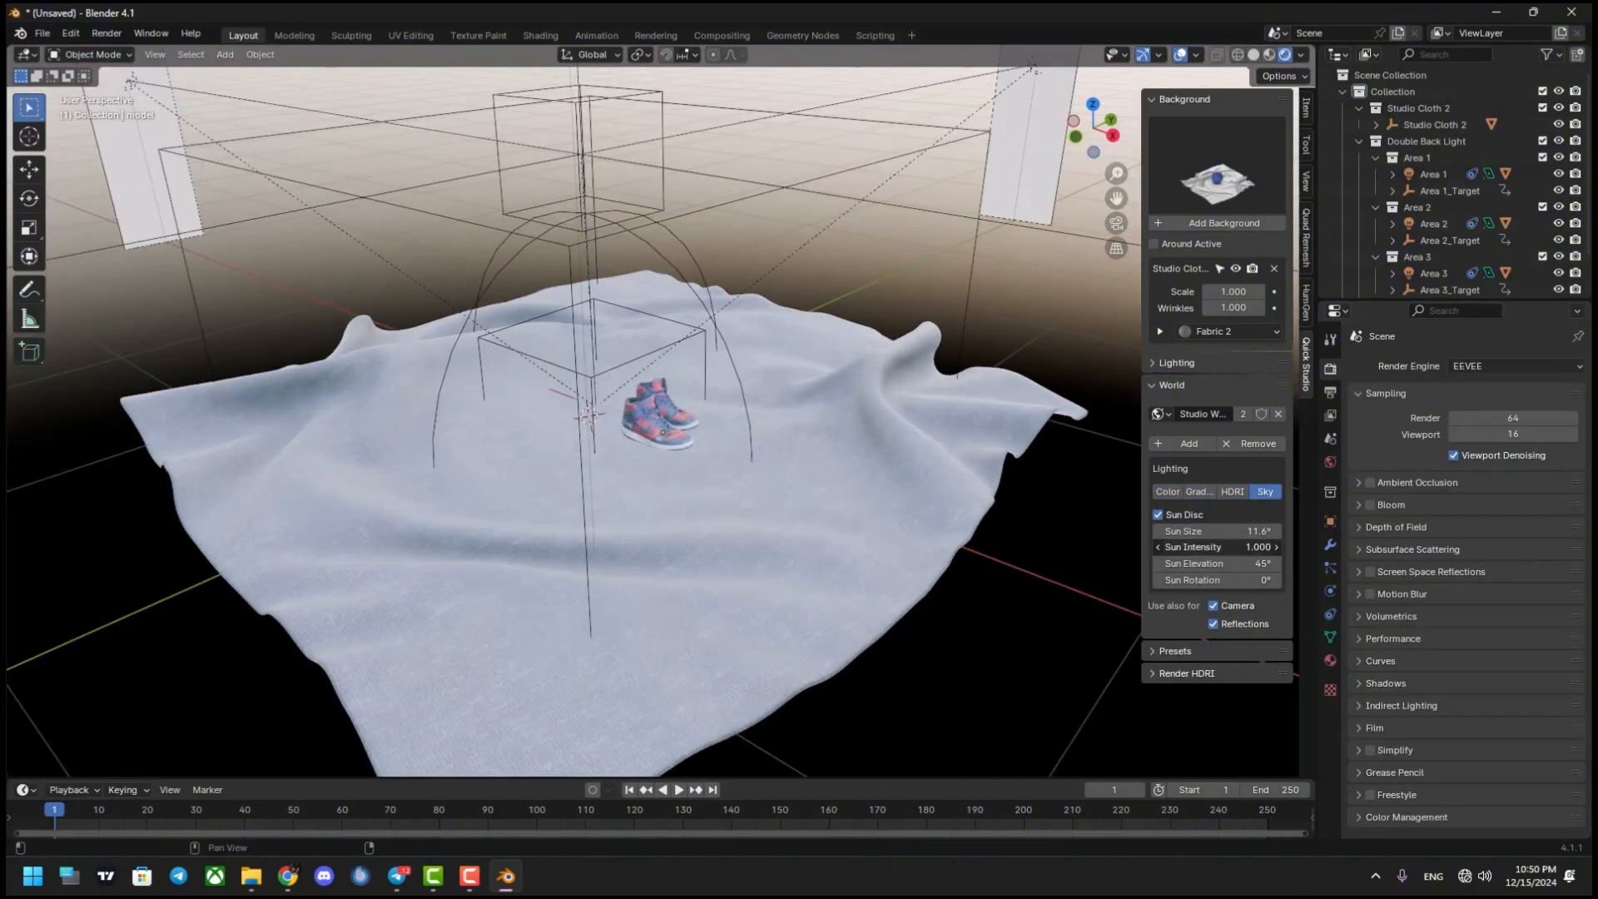
{"action": "left_click_drag", "start_coordinate": [1217, 580], "coordinate": [1249, 580]}
{"action": "left_click", "coordinate": [1173, 385]}
{"action": "left_click", "coordinate": [1171, 407]}
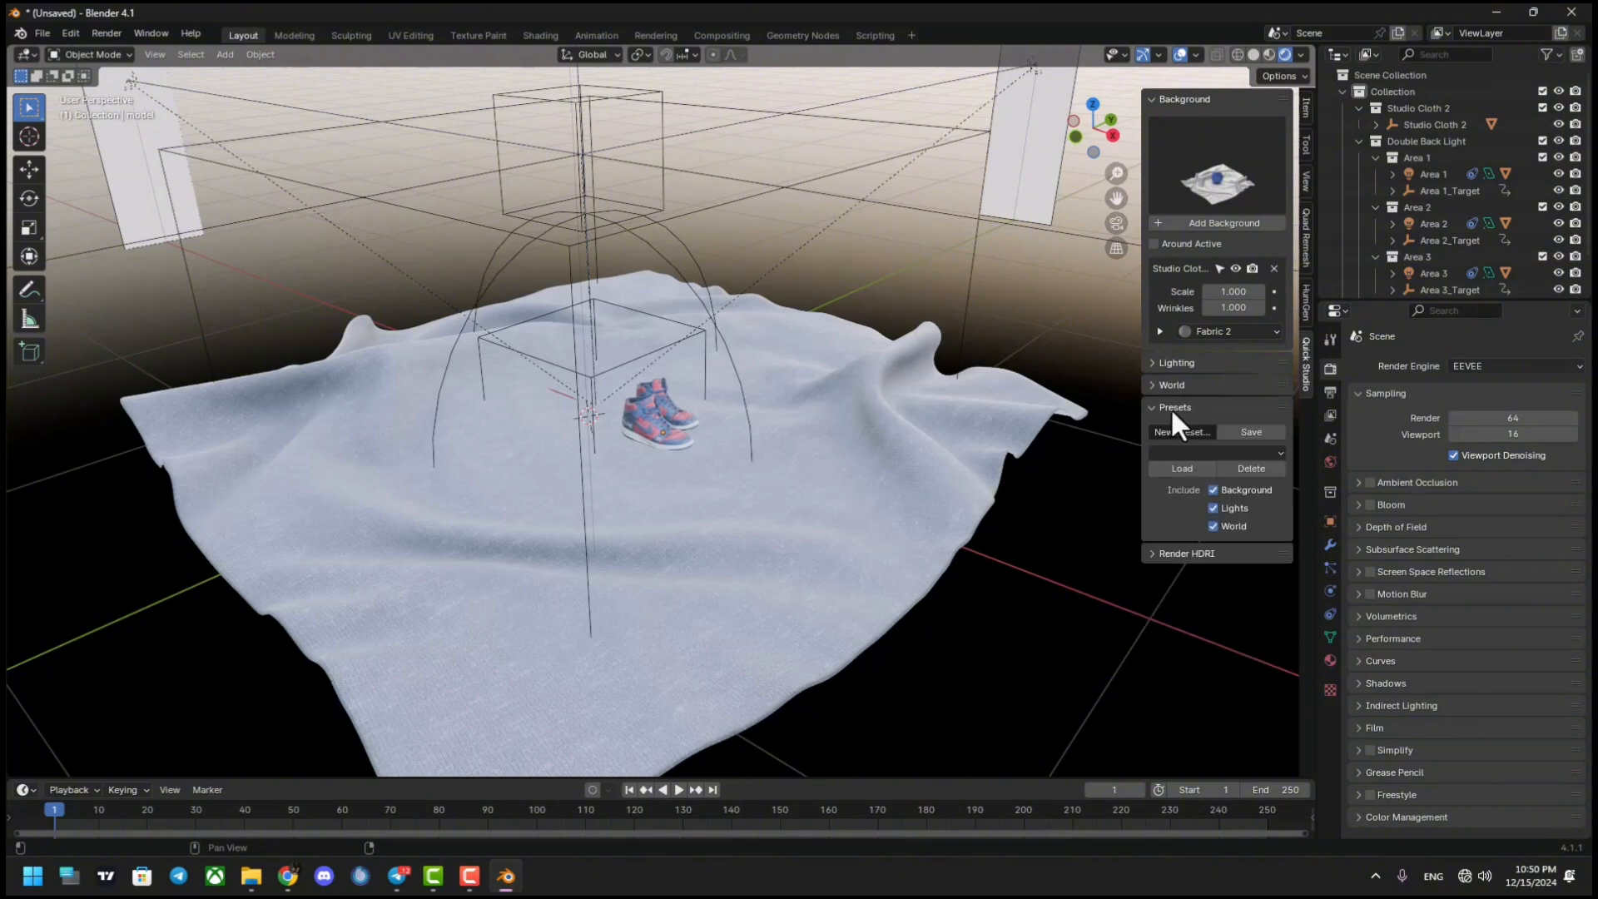
{"action": "left_click", "coordinate": [1170, 407]}
{"action": "left_click", "coordinate": [1148, 429]}
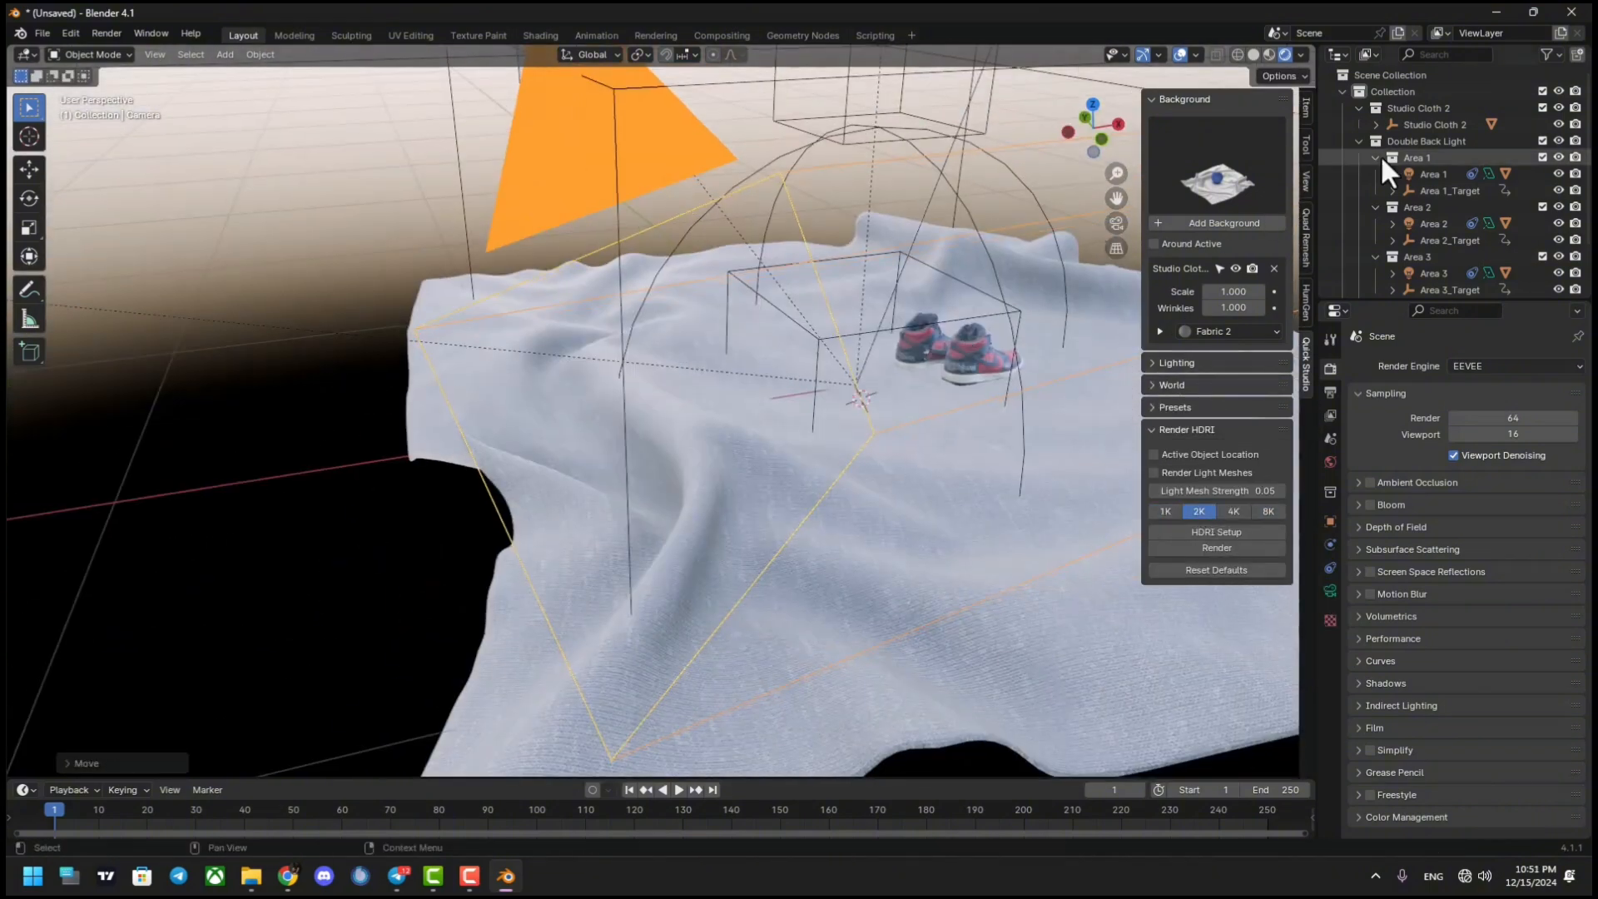
Lock the camera to the view and frame the shoes through the scene camera.
{"action": "left_click", "coordinate": [1305, 181]}
{"action": "left_click", "coordinate": [1214, 305]}
{"action": "key", "text": "KP_0"}
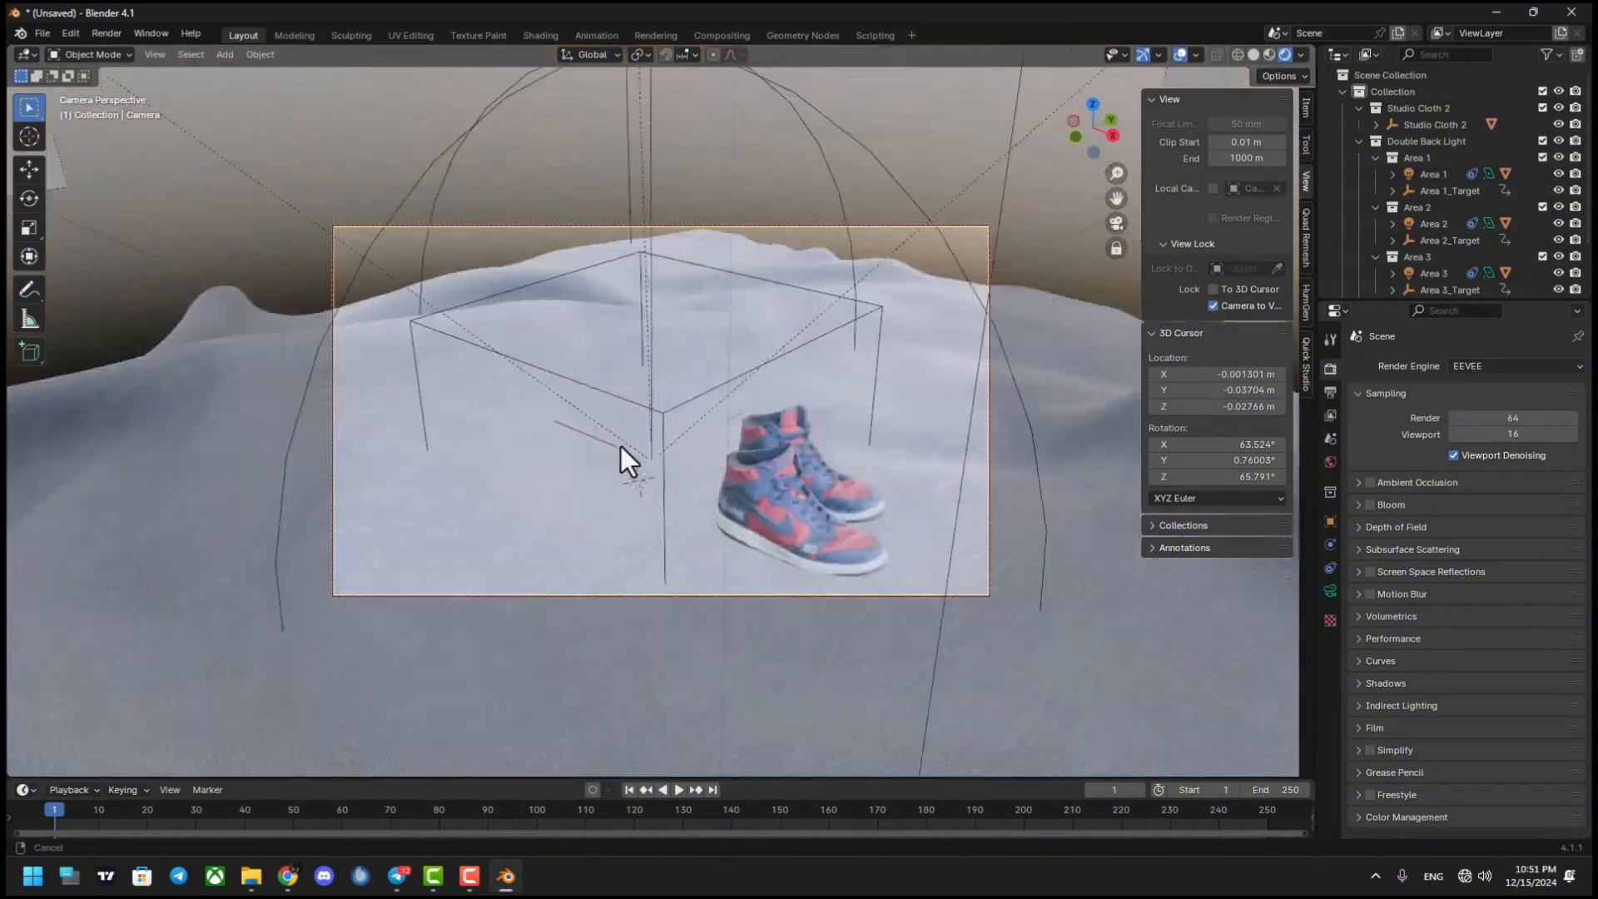
{"action": "middle_click_drag", "start_coordinate": [621, 446], "coordinate": [761, 509]}
Replace the studio lighting with the Double Spotlight setup.
{"action": "left_click", "coordinate": [1305, 364]}
{"action": "left_click", "coordinate": [1165, 382]}
{"action": "left_click", "coordinate": [1169, 361]}
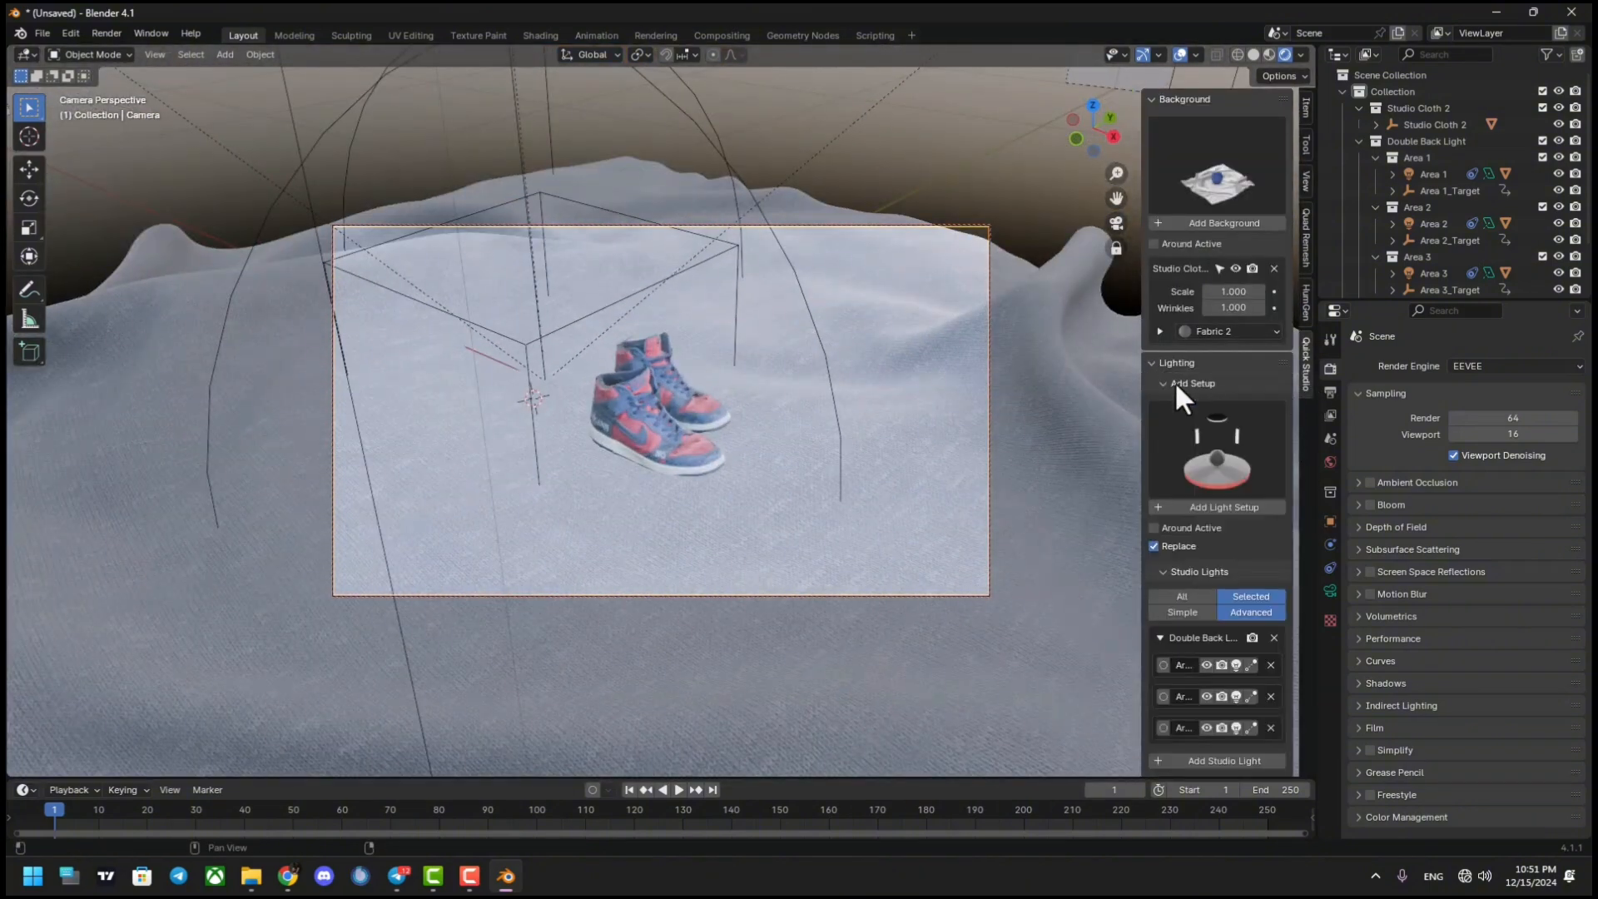
{"action": "left_click", "coordinate": [1216, 441]}
{"action": "left_click", "coordinate": [1221, 505]}
{"action": "scroll", "coordinate": [957, 499], "scroll_direction": "down", "scroll_amount": 1}
{"action": "scroll", "coordinate": [1182, 366], "scroll_direction": "down", "scroll_amount": 4}
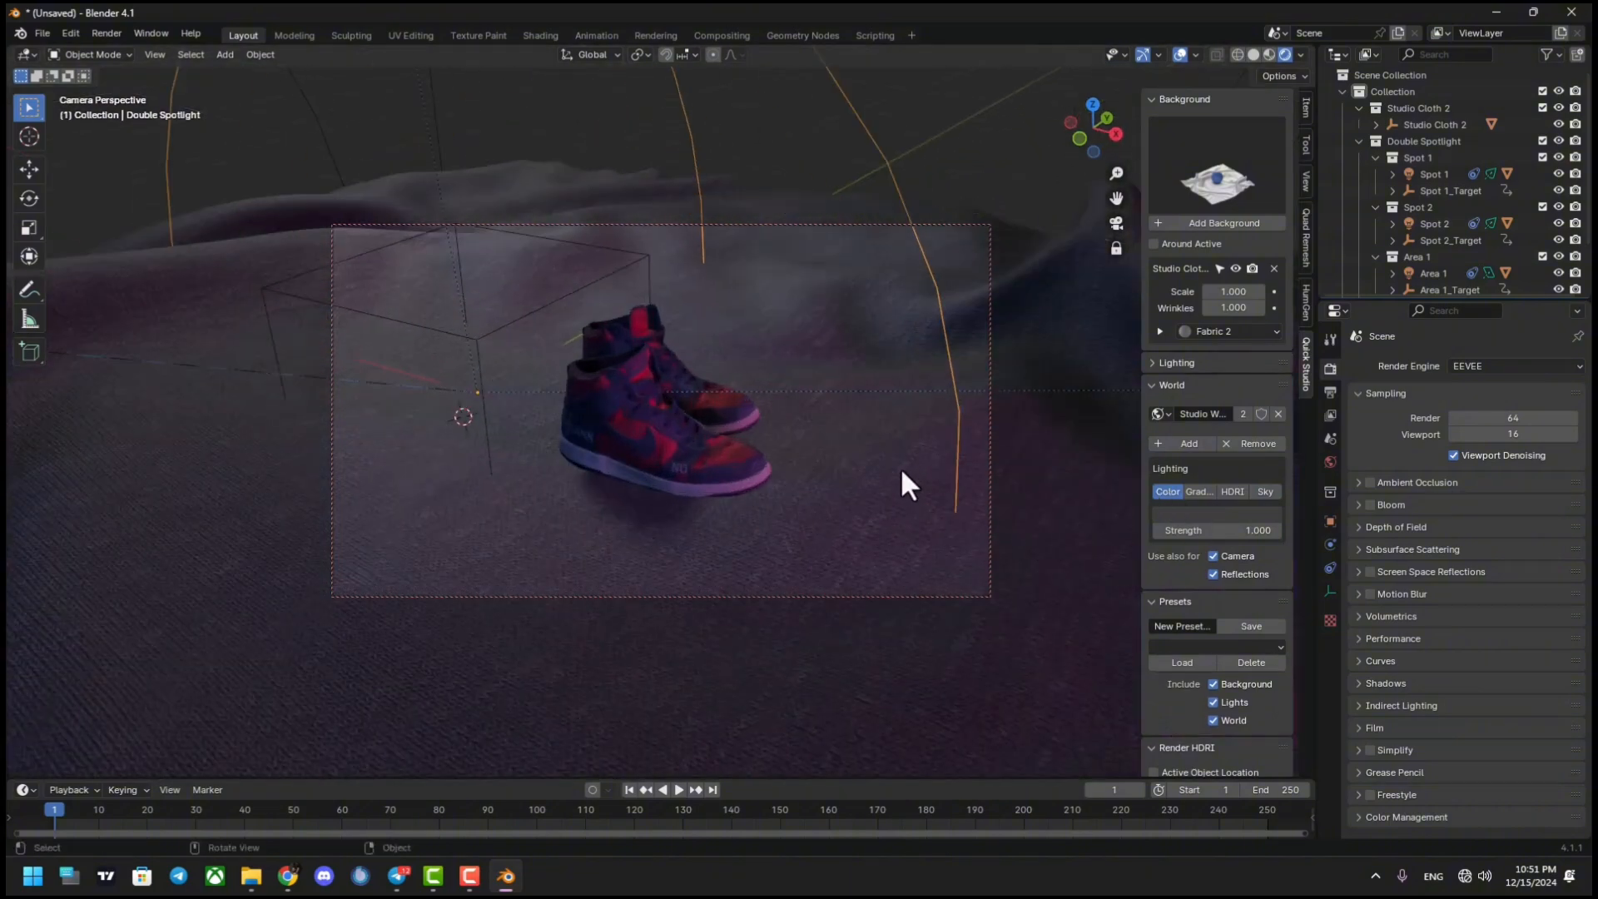
Start a 2K-resolution lighting HDRI test render, then close it.
{"action": "left_click", "coordinate": [1178, 601]}
{"action": "left_click", "coordinate": [1175, 385]}
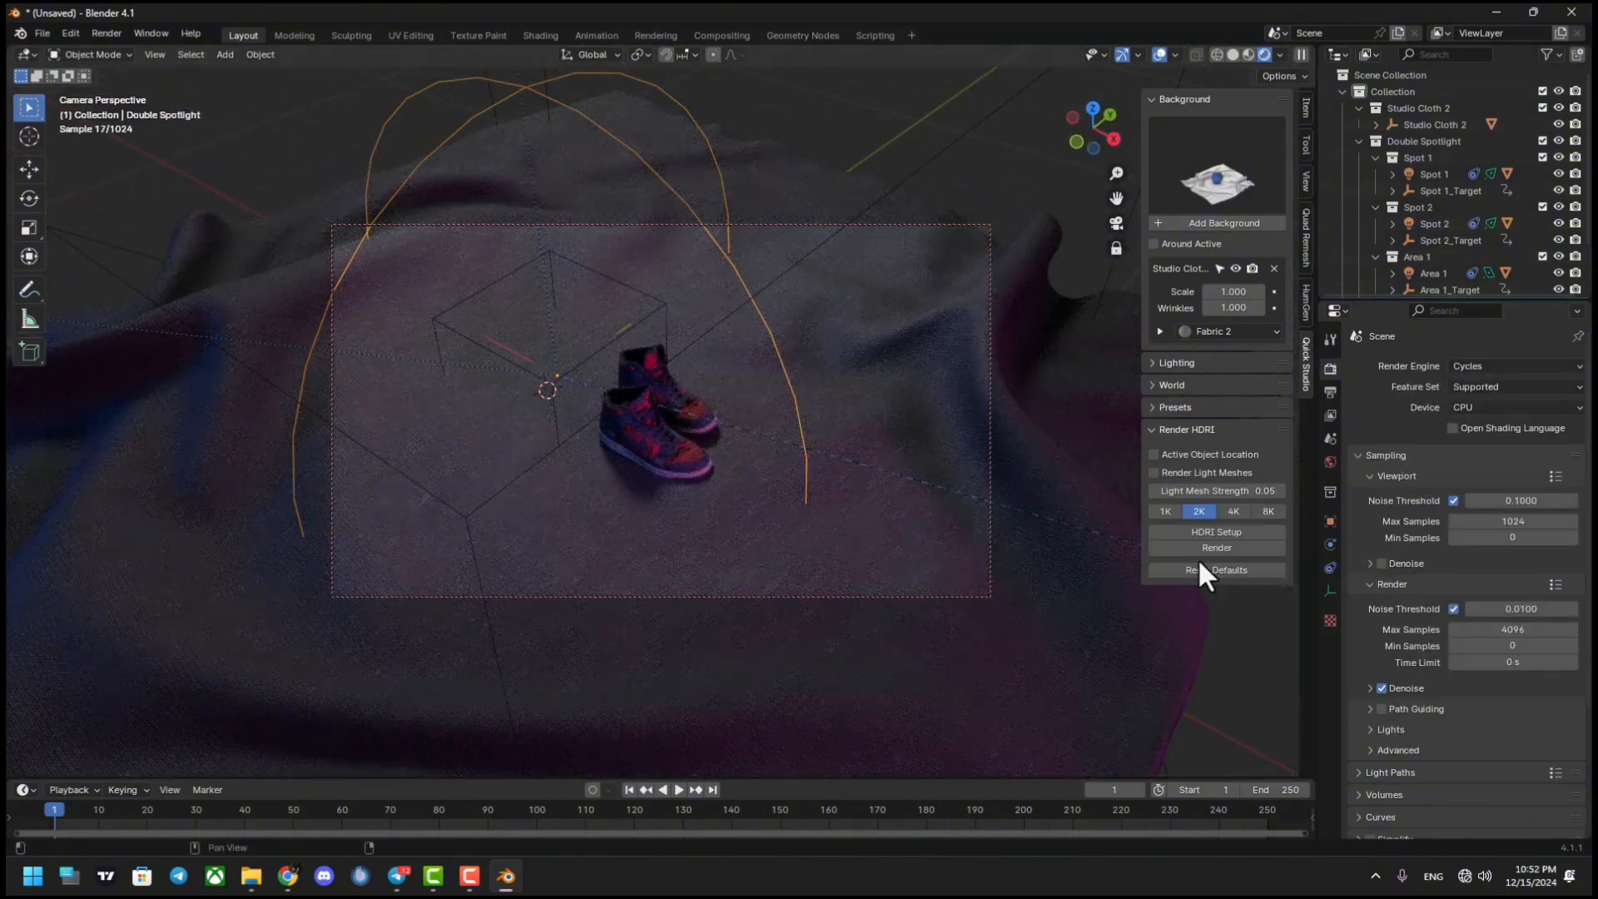
{"action": "left_click", "coordinate": [1164, 511]}
{"action": "left_click", "coordinate": [1259, 512]}
{"action": "left_click", "coordinate": [1193, 509]}
{"action": "left_click", "coordinate": [1209, 567]}
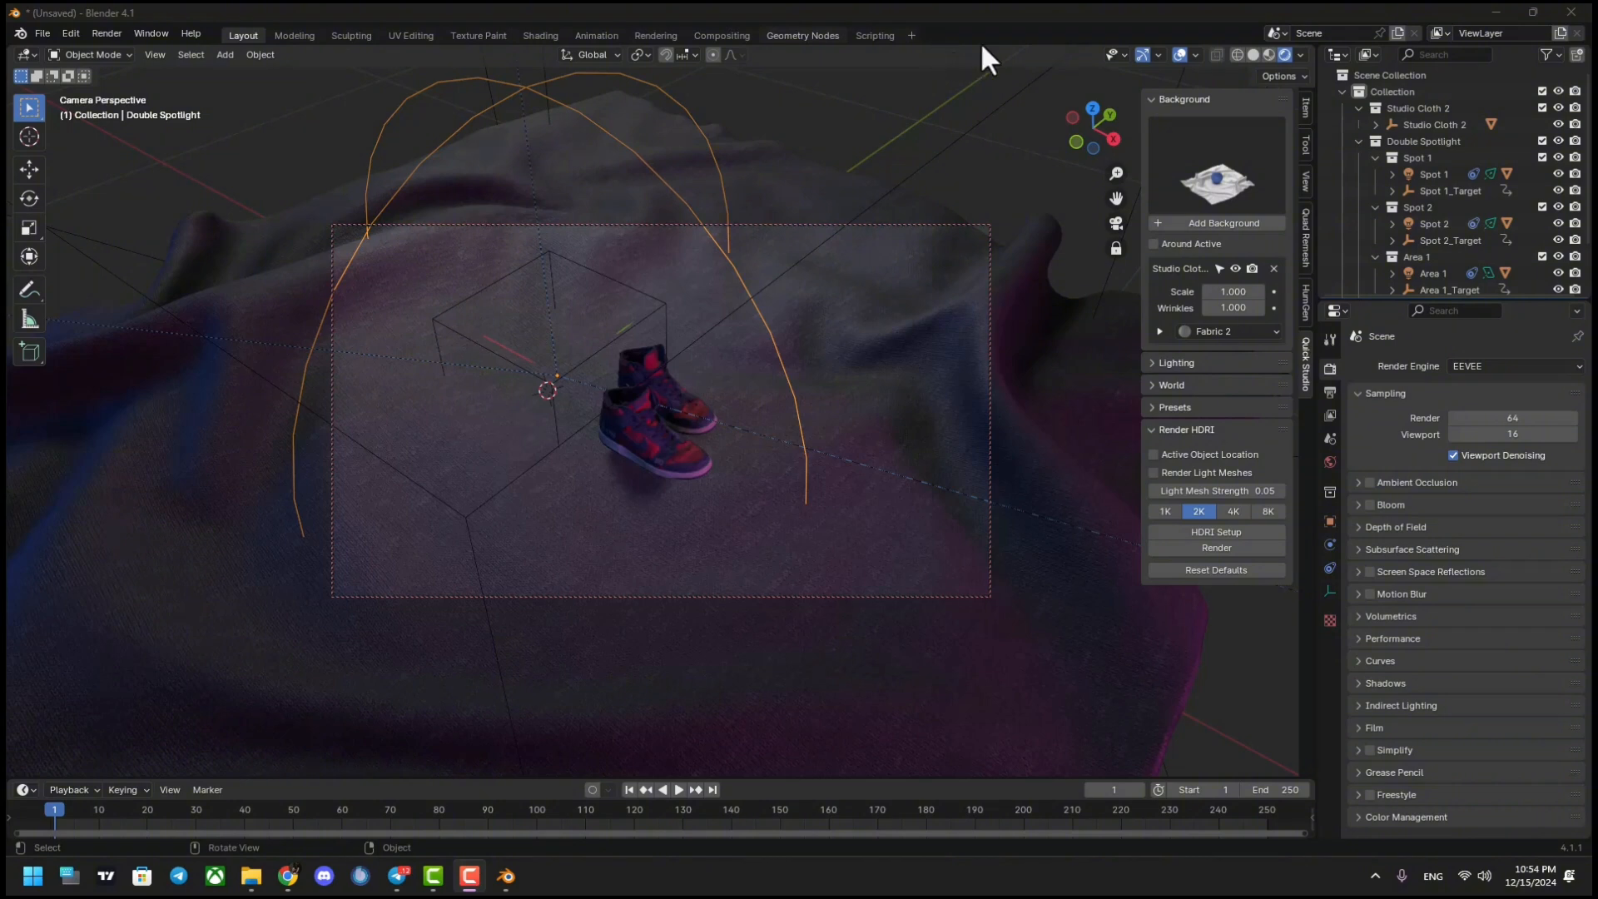
Add an Area light at the shoes and move it straight up along Z above them.
{"action": "middle_click_drag", "start_coordinate": [932, 47], "coordinate": [933, 130]}
{"action": "left_click", "coordinate": [626, 418]}
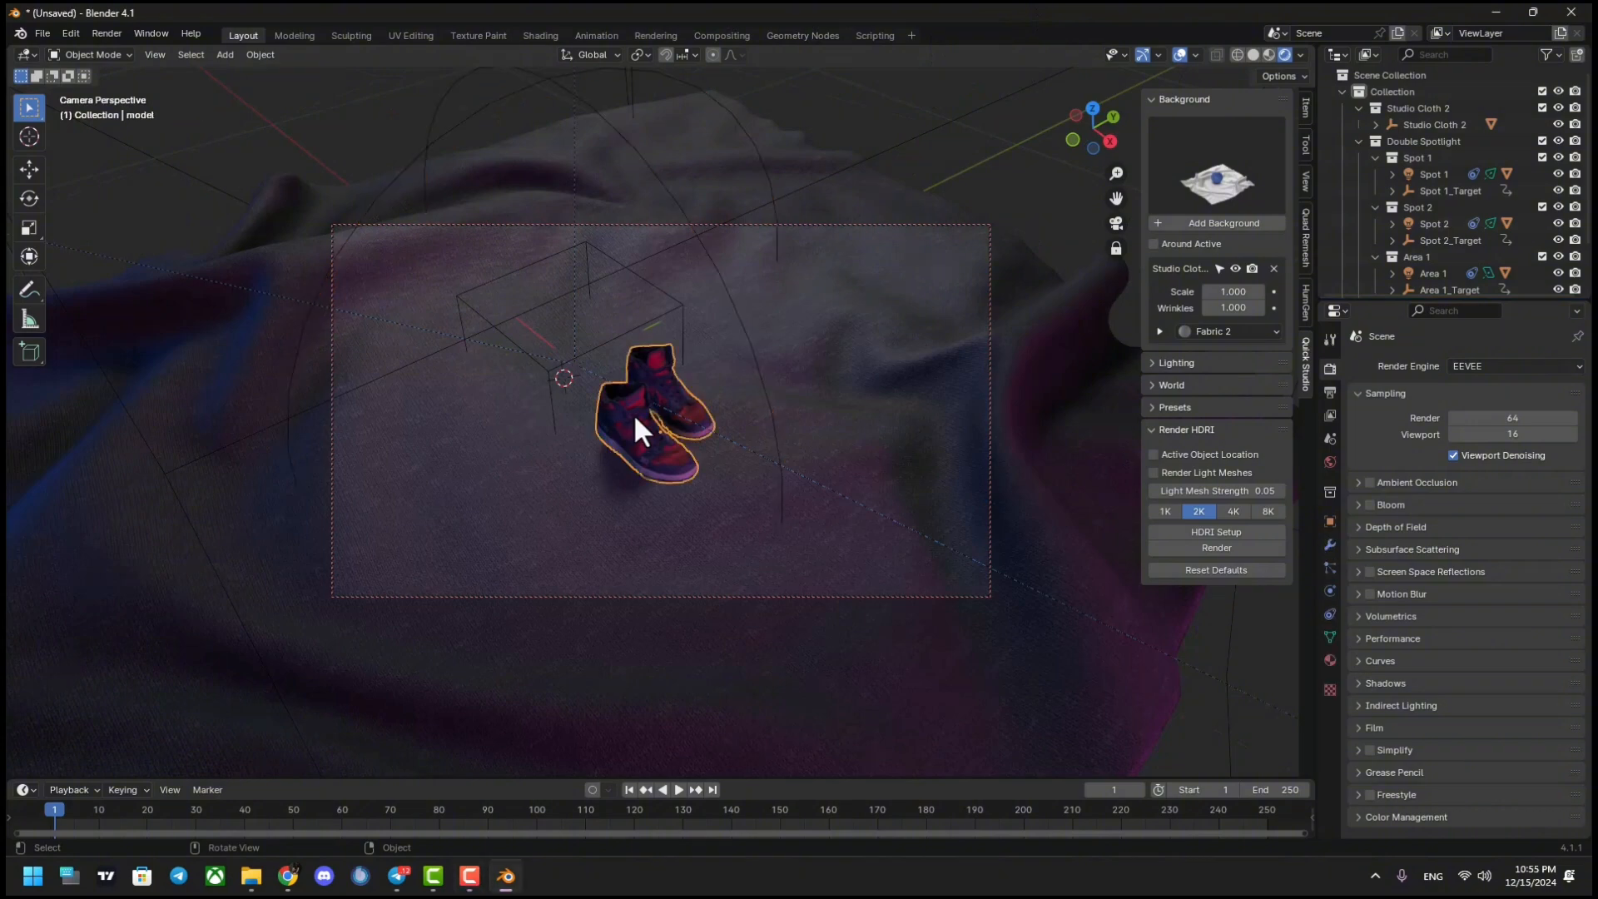
{"action": "key", "text": "shift+a"}
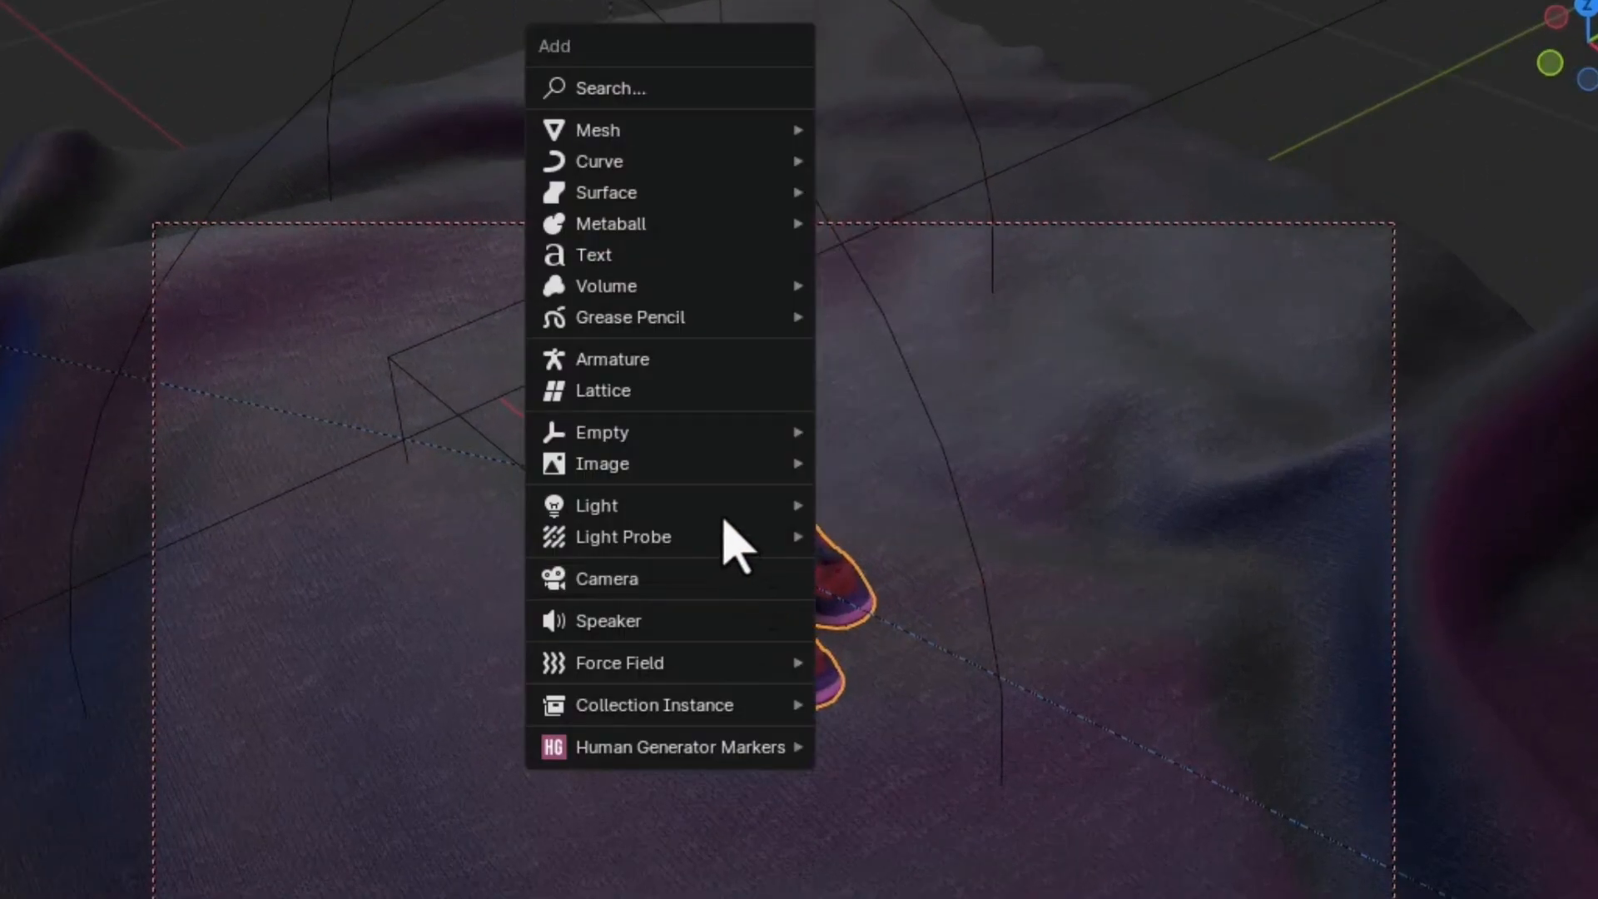
{"action": "mouse_move", "coordinate": [657, 521]}
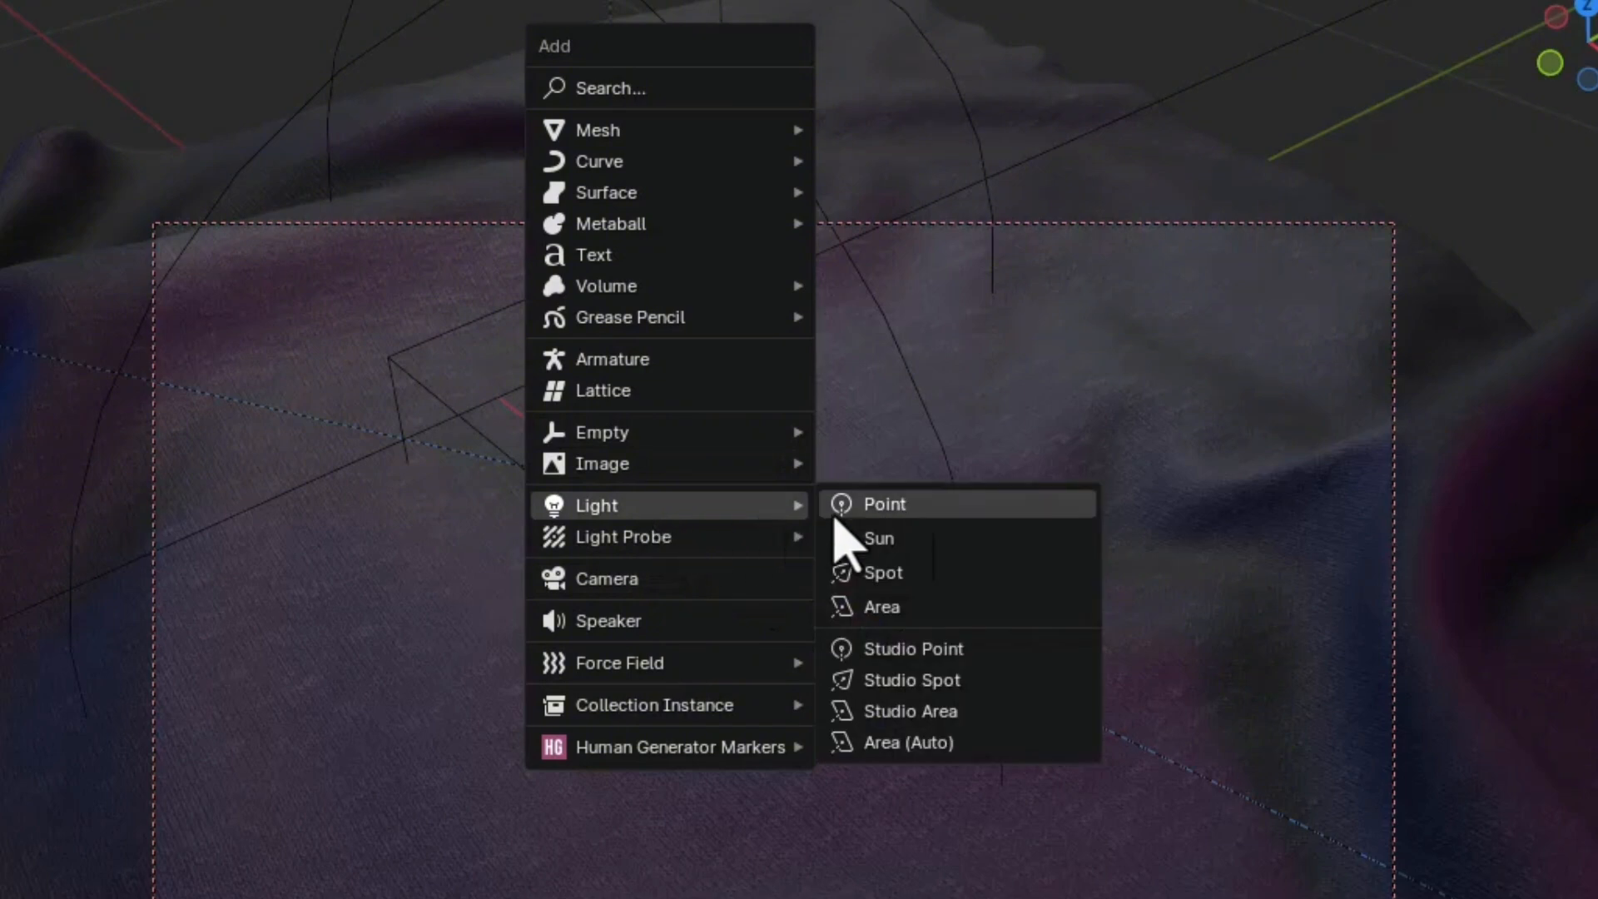
{"action": "left_click", "coordinate": [915, 614]}
{"action": "key", "text": "g"}
{"action": "key", "text": "z"}
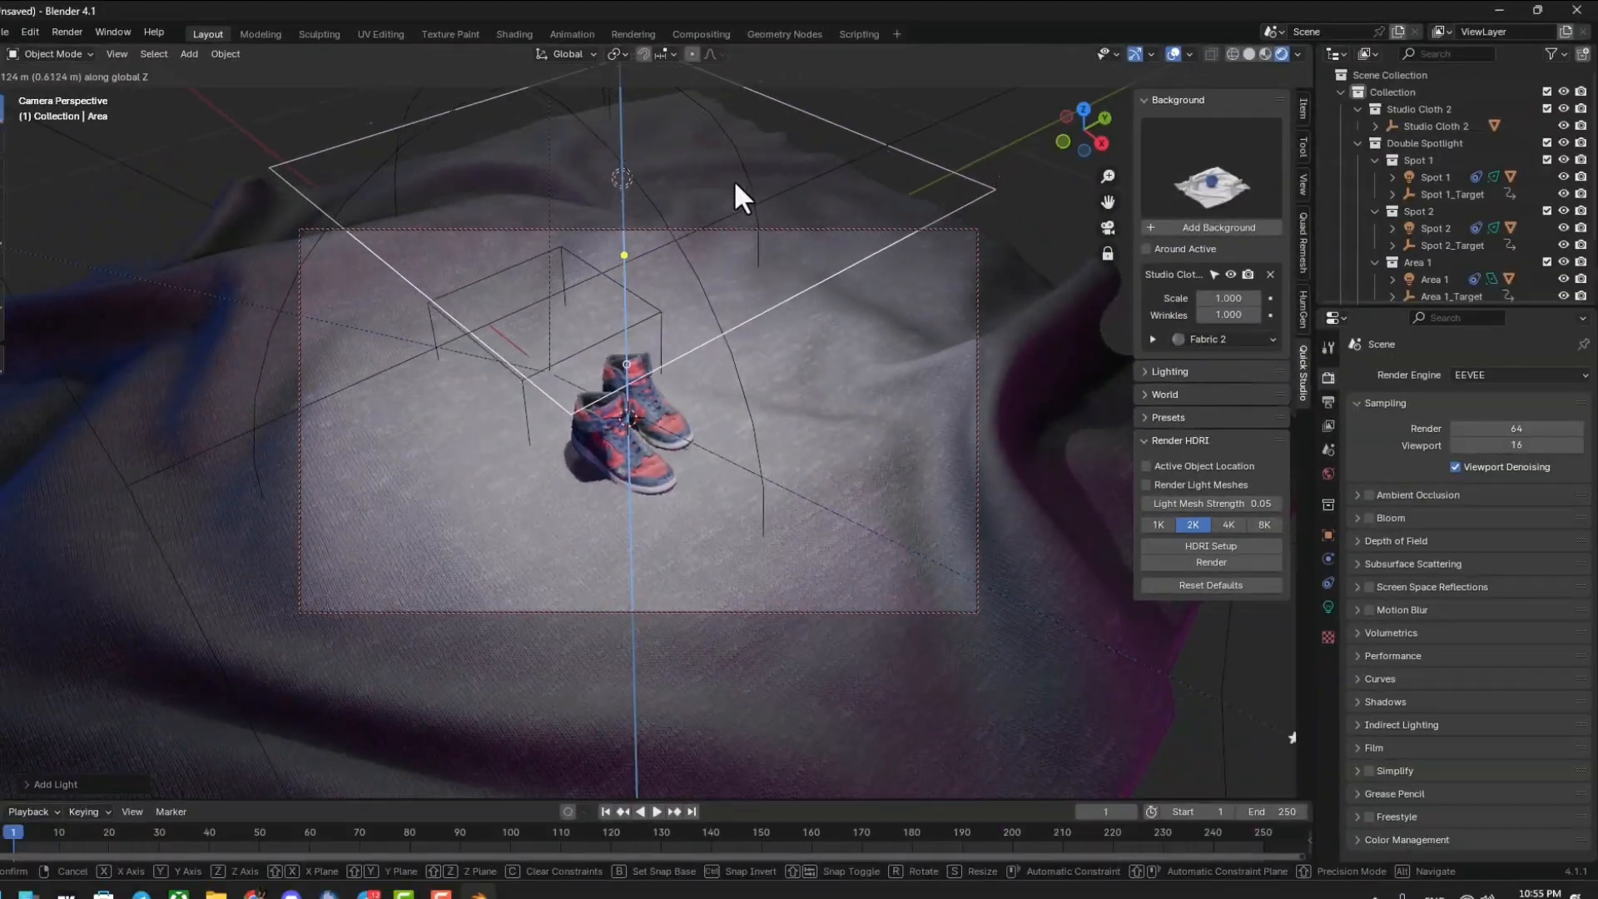
{"action": "left_click", "coordinate": [736, 71]}
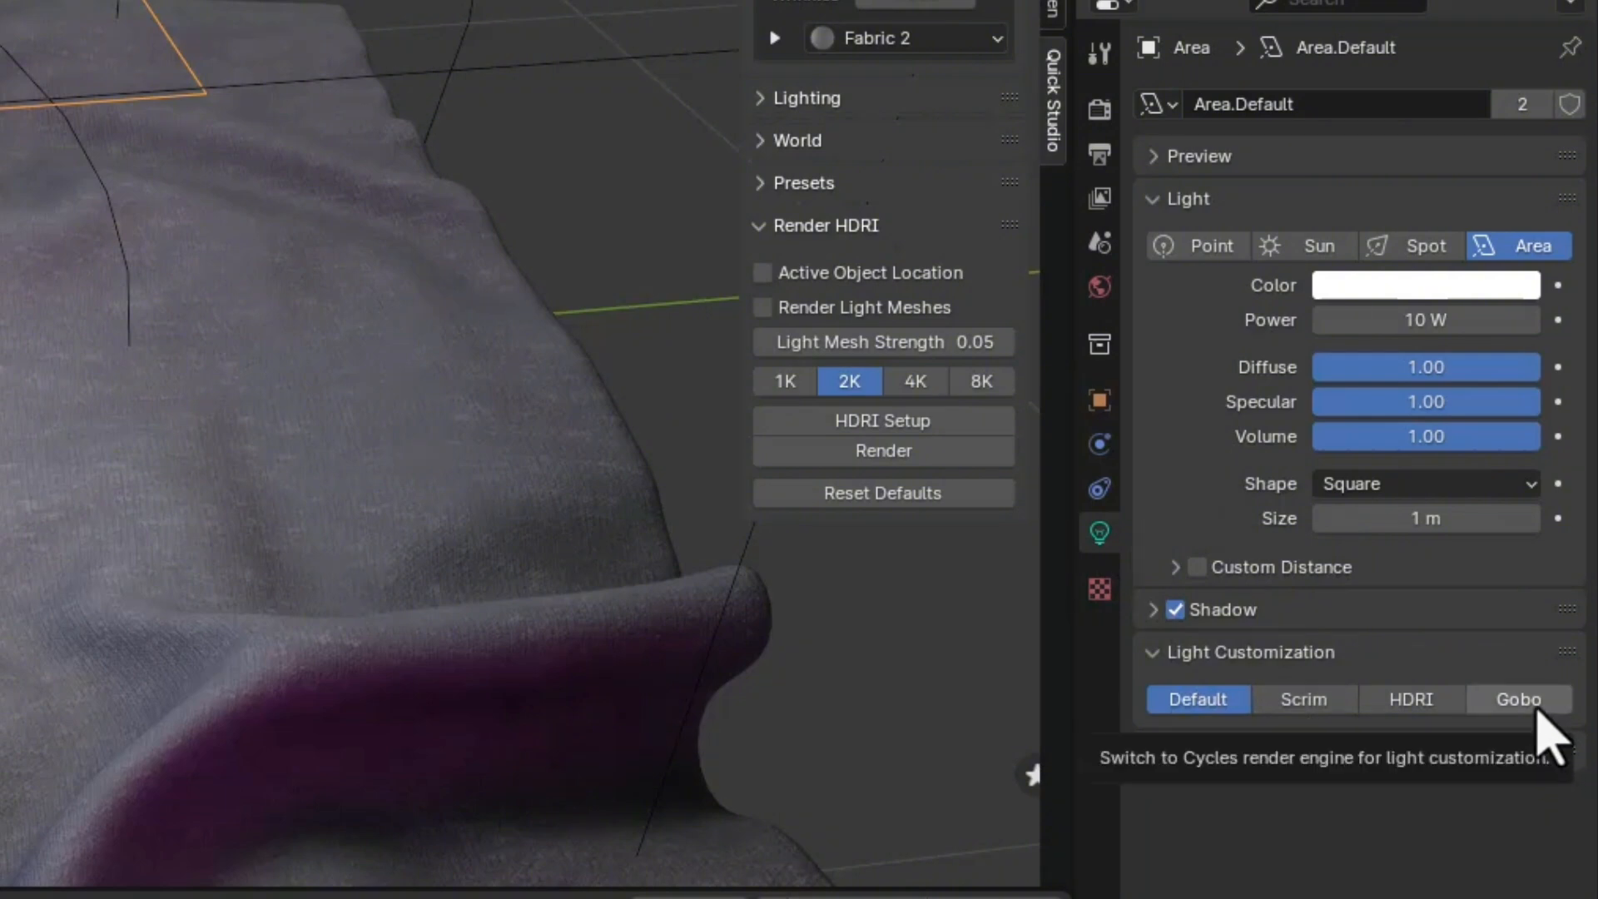
Make the area light a Cycles gobo light using the tangled branches pattern.
{"action": "left_click", "coordinate": [1536, 710]}
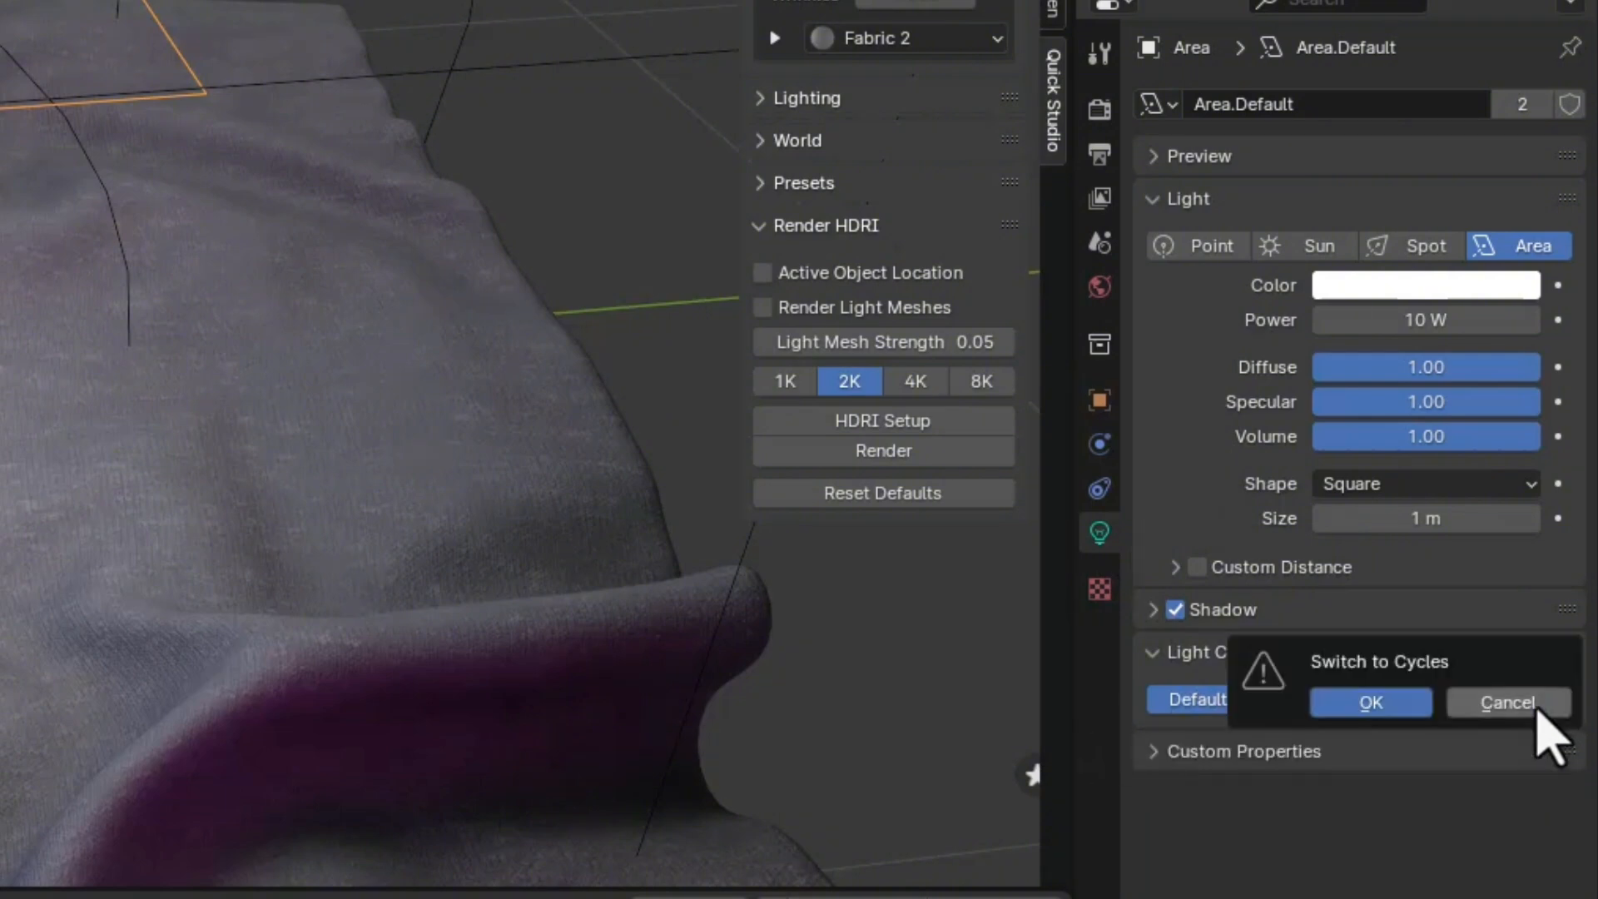
{"action": "left_click", "coordinate": [1373, 700]}
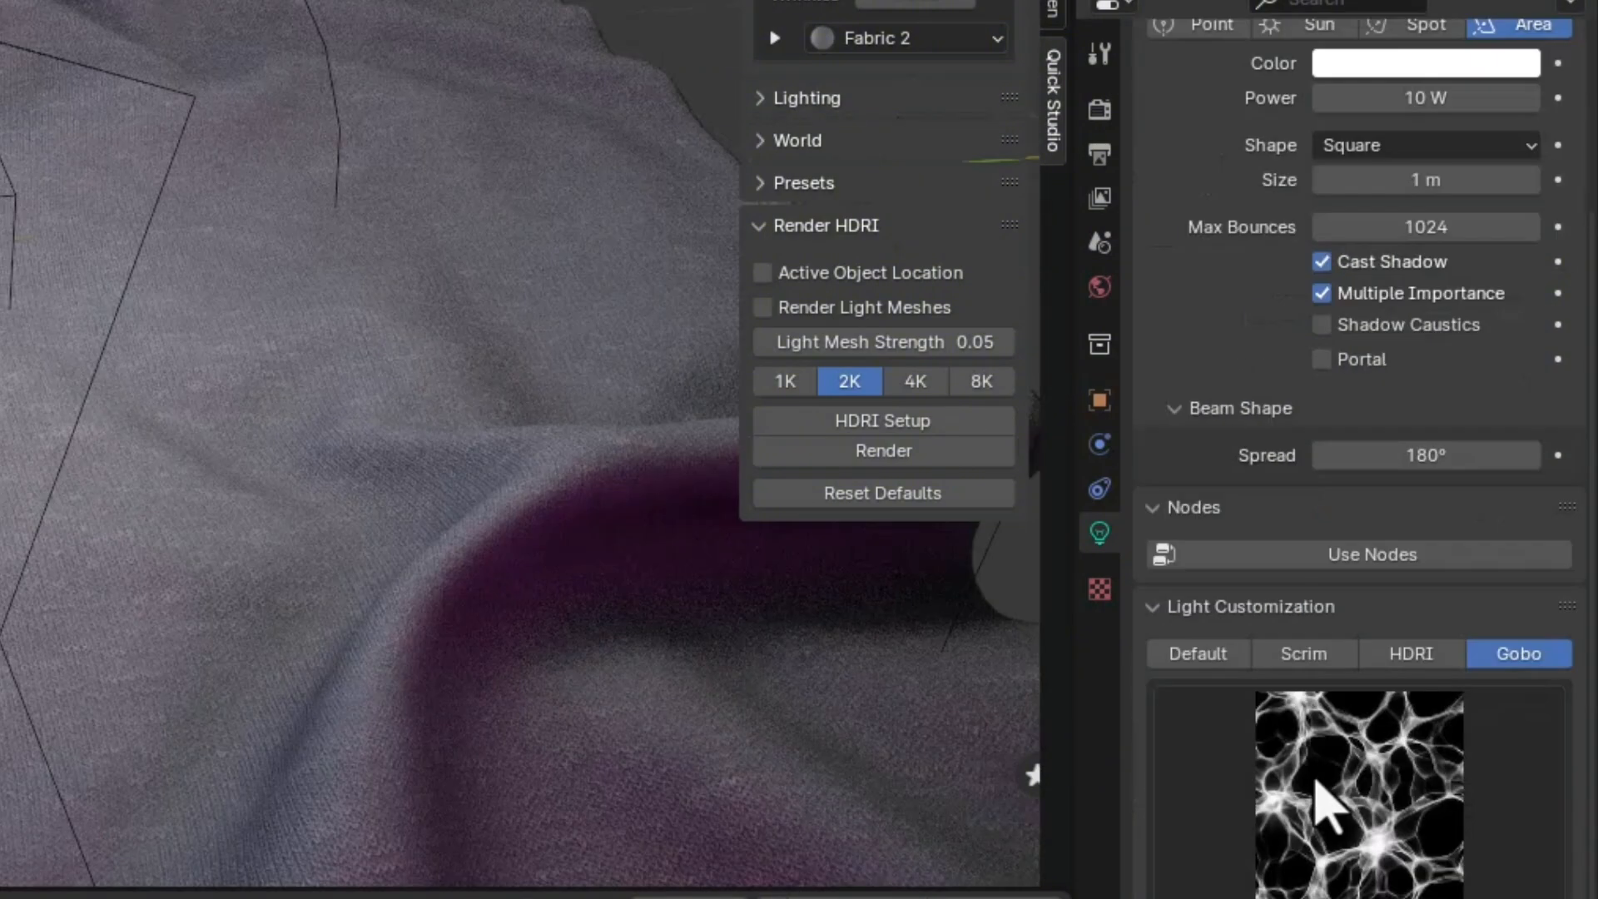
{"action": "left_click", "coordinate": [1313, 780]}
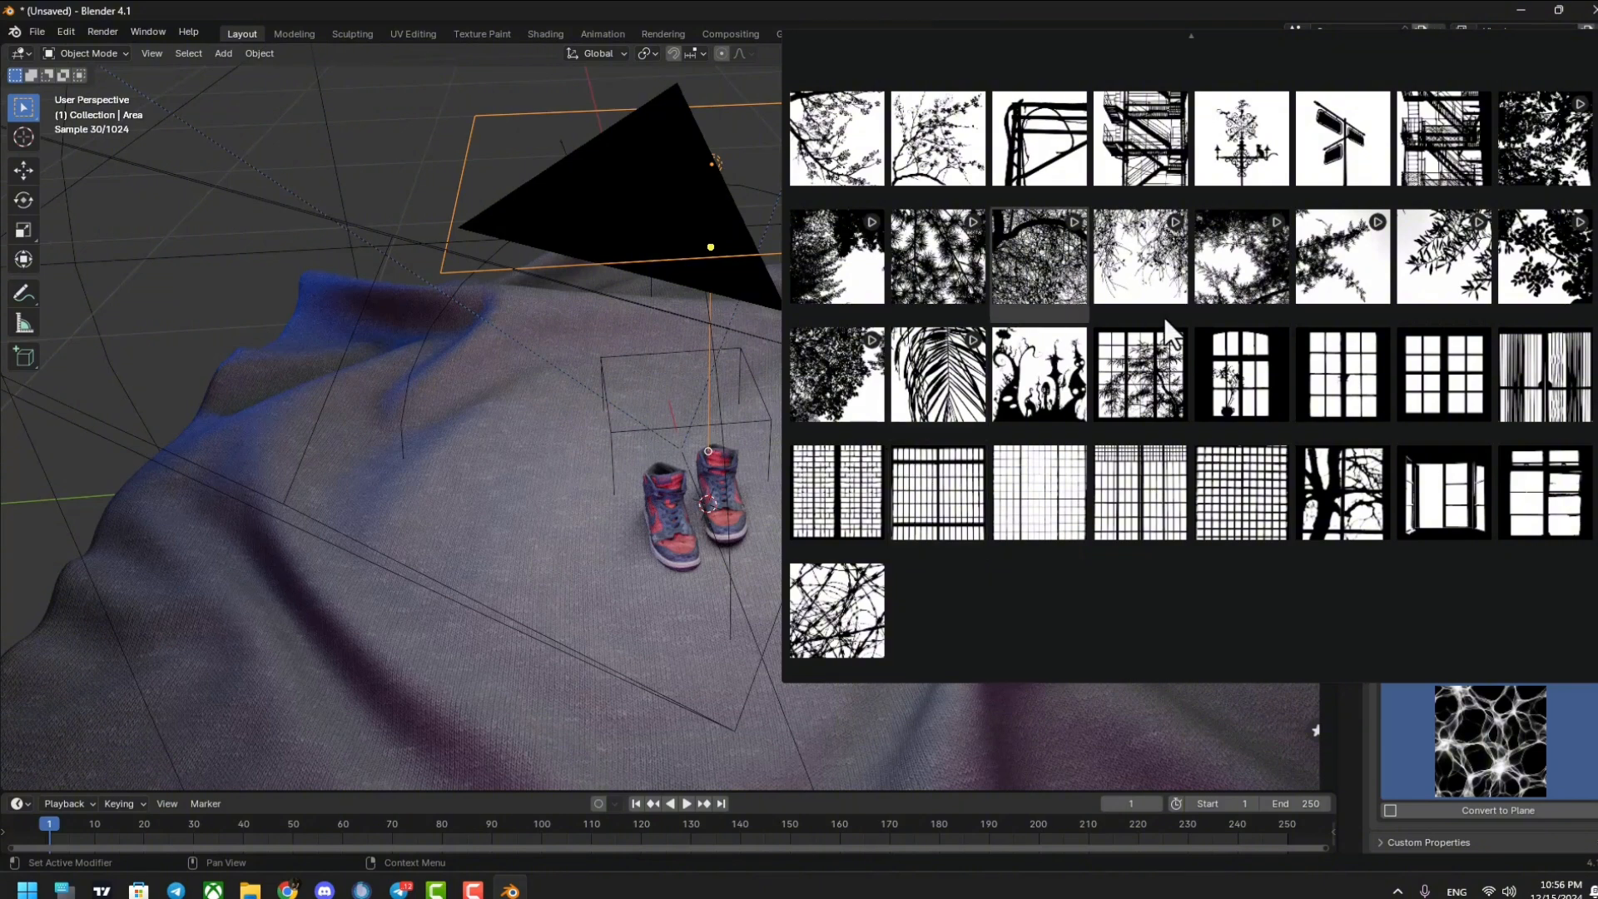
{"action": "left_click", "coordinate": [812, 594]}
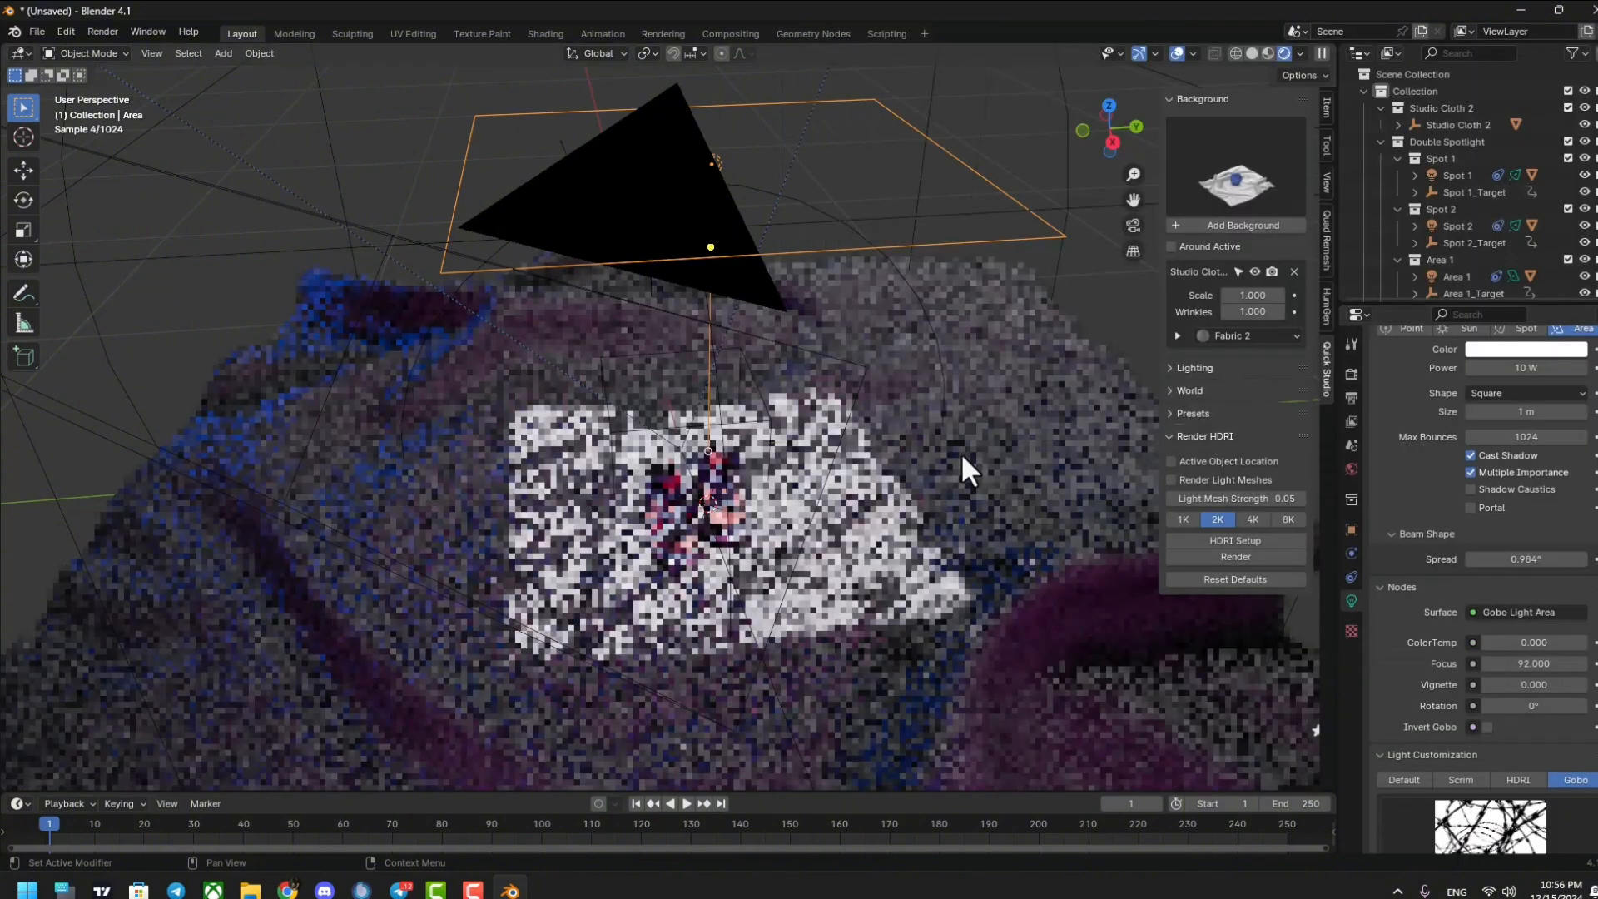
Tint the area light a warm pale yellow (hue 0.118, saturation 0.560).
{"action": "scroll", "coordinate": [1490, 641], "scroll_direction": "down", "scroll_amount": 3}
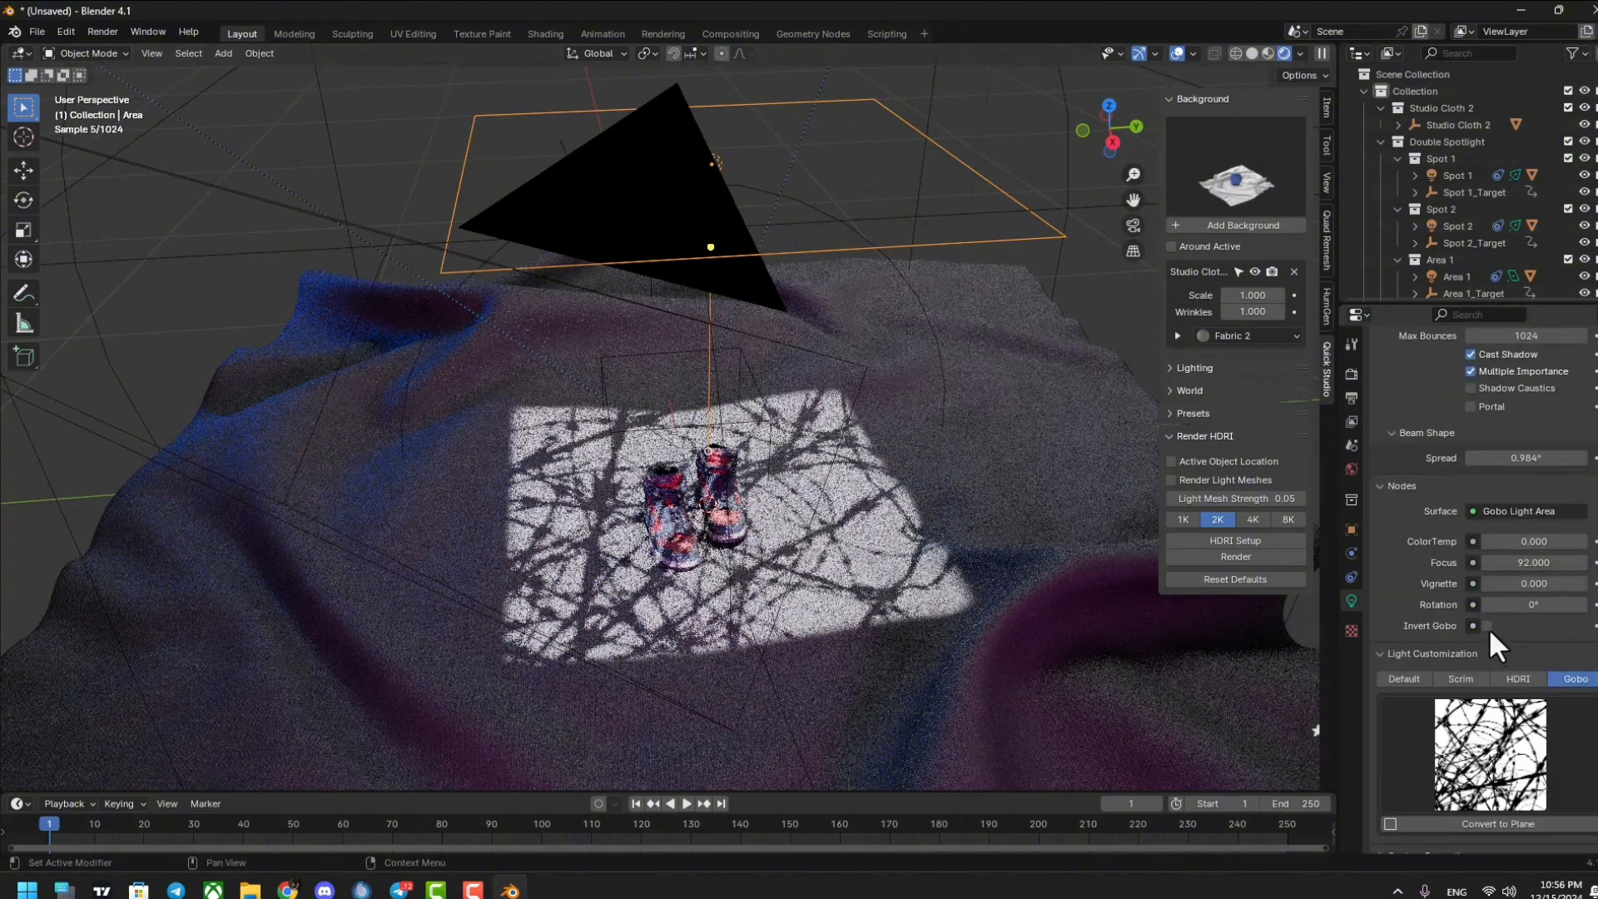
{"action": "scroll", "coordinate": [1501, 500], "scroll_direction": "up", "scroll_amount": 6}
{"action": "left_click", "coordinate": [1498, 467]}
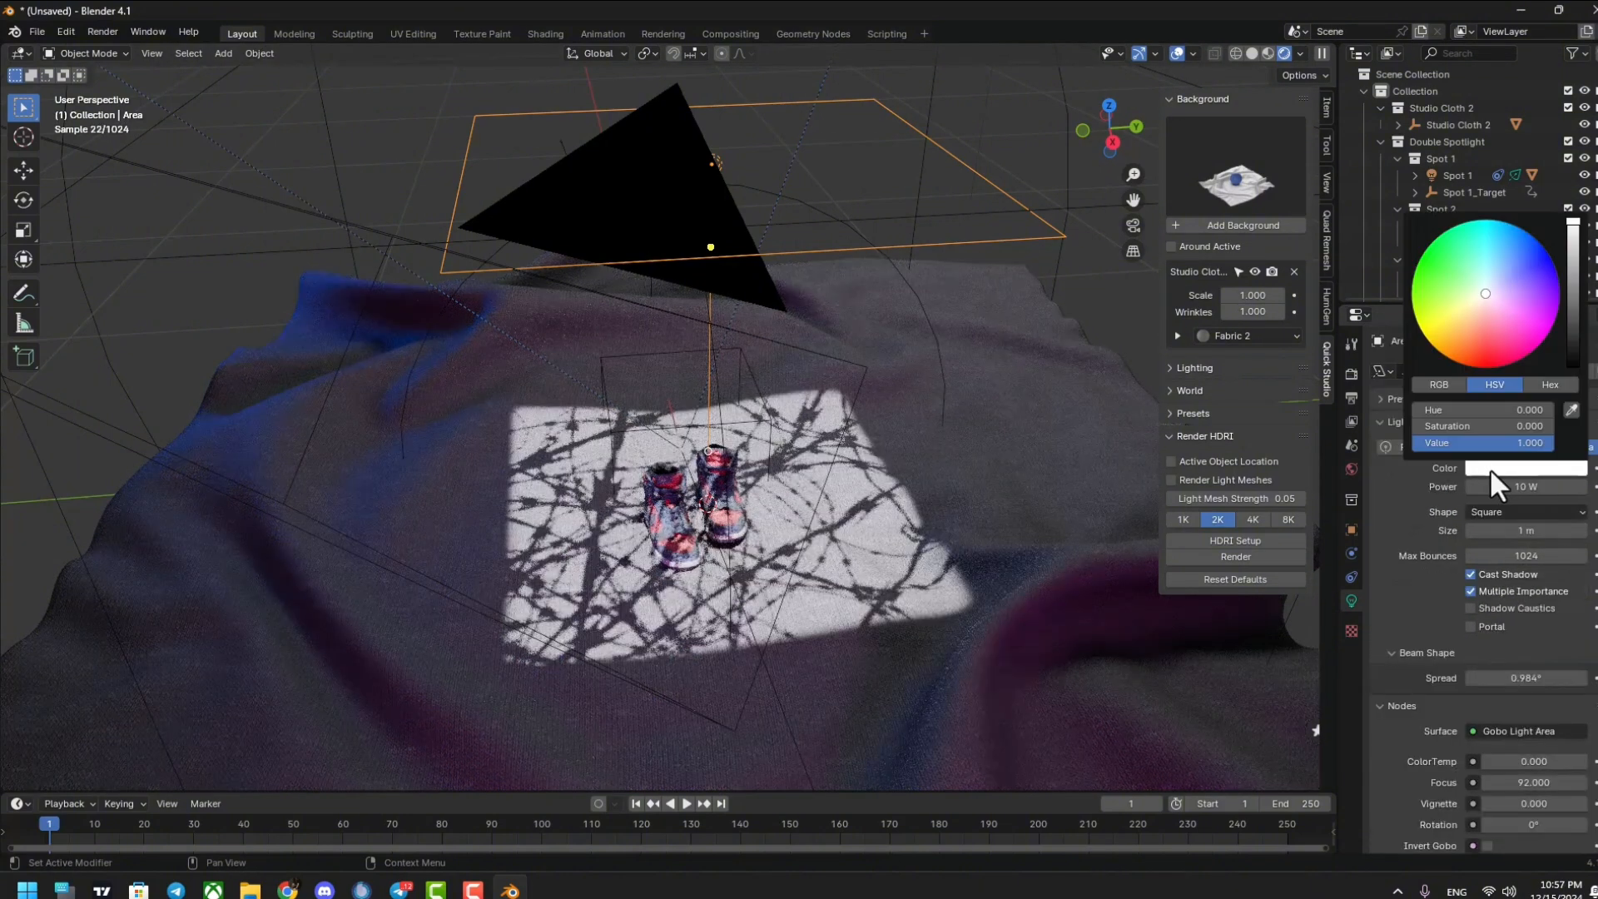
{"action": "left_click", "coordinate": [1479, 303]}
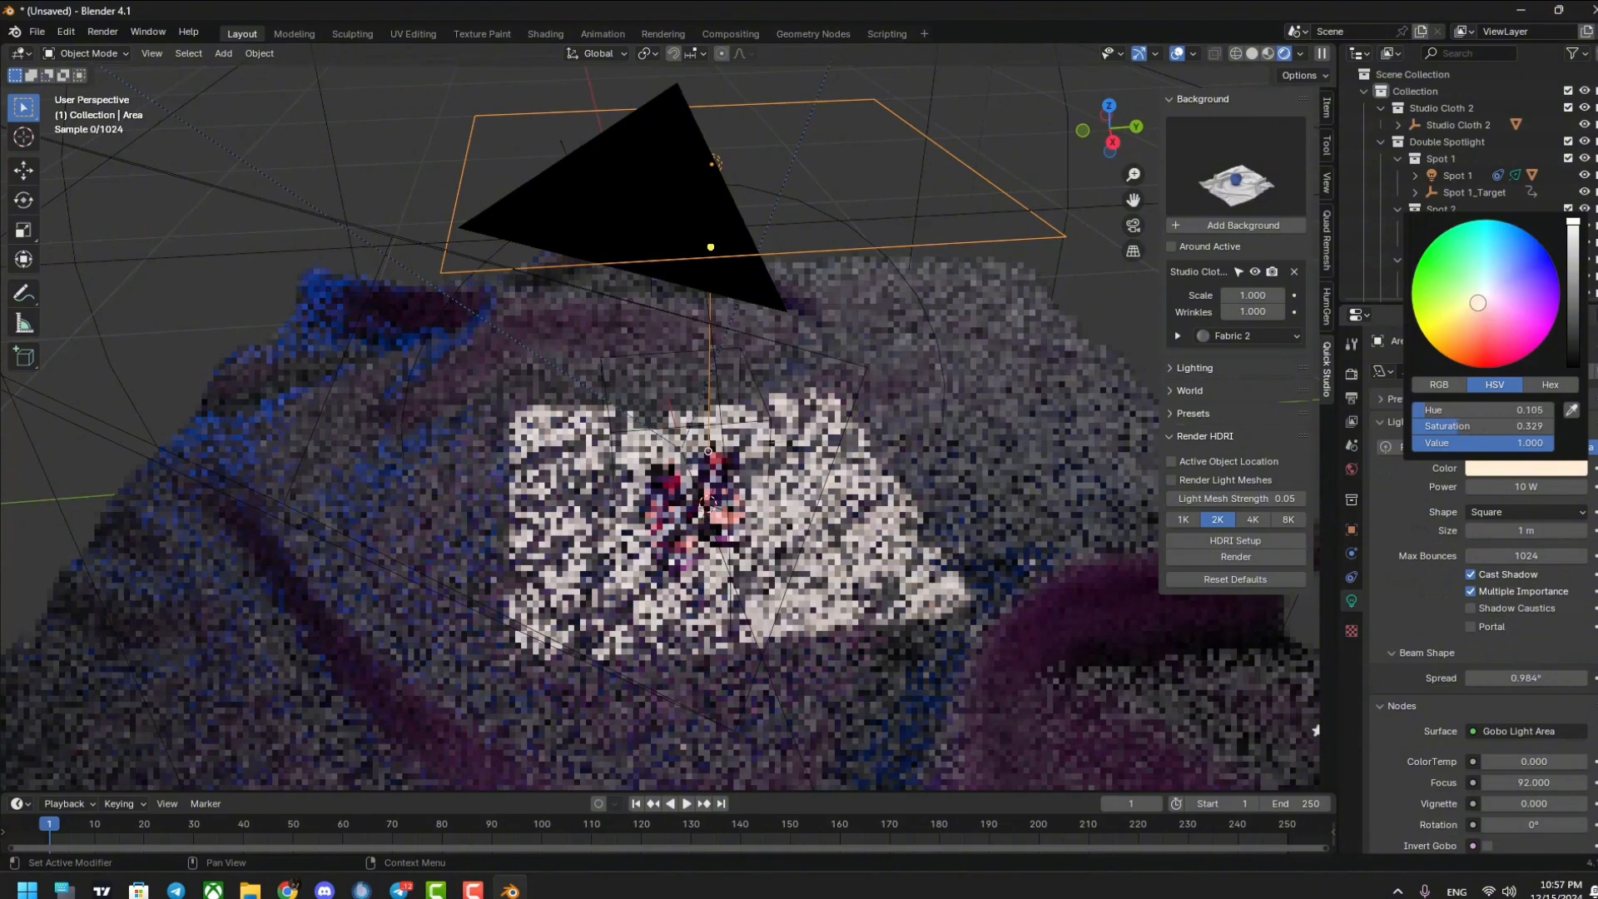
{"action": "left_click_drag", "start_coordinate": [1478, 303], "coordinate": [1469, 309]}
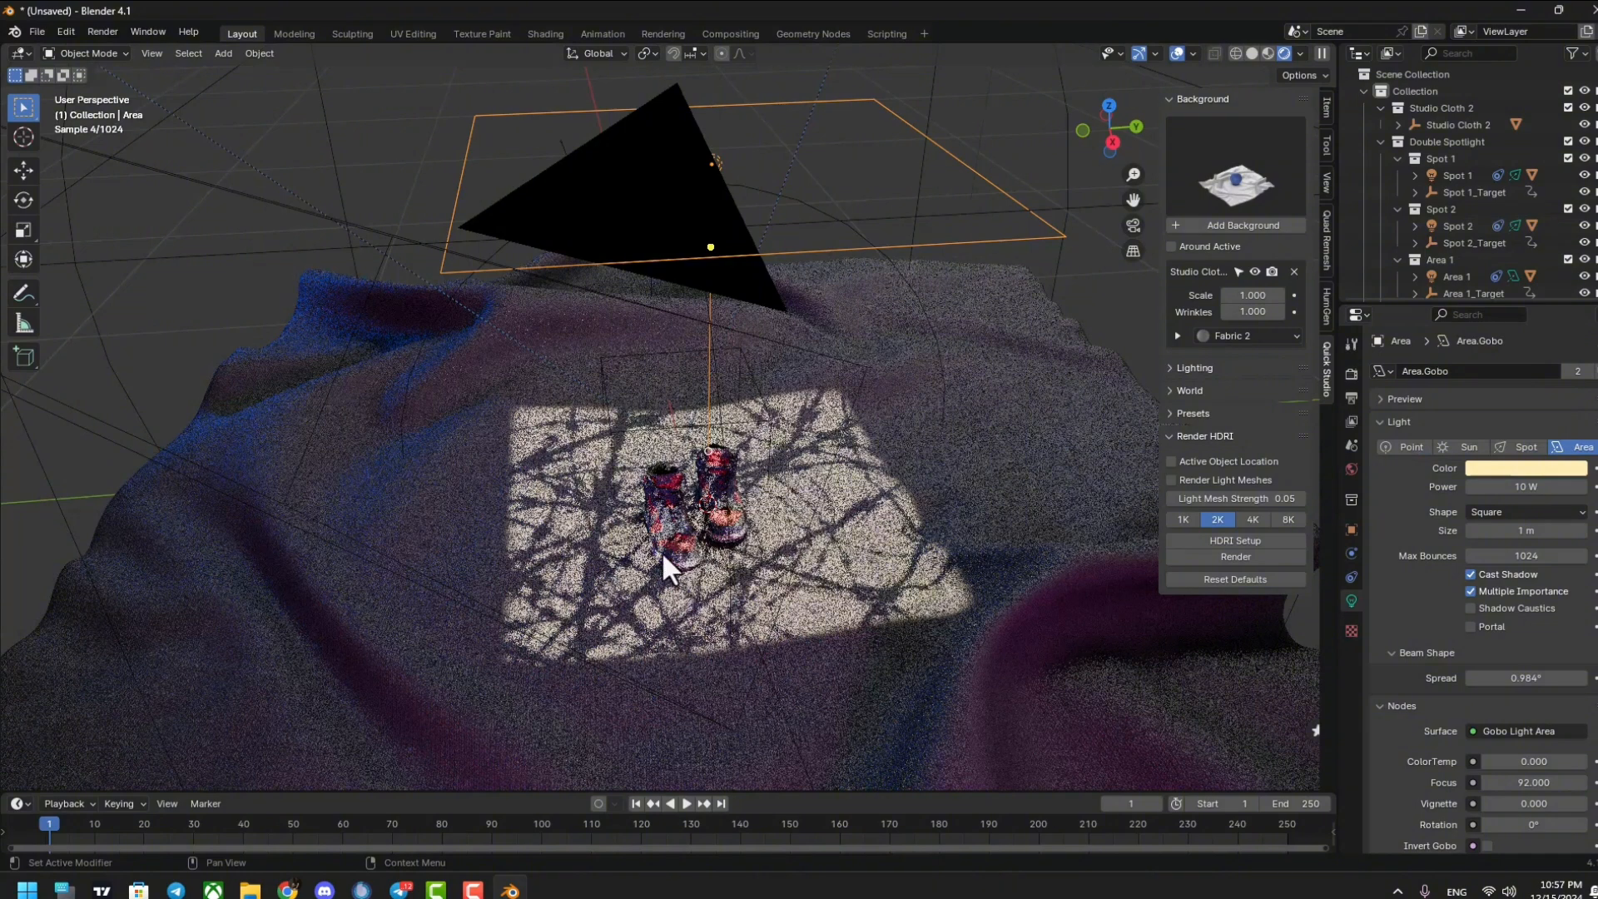
Switch the viewport to Material Preview and orbit down toward the boots.
{"action": "middle_click_drag", "start_coordinate": [736, 453], "coordinate": [742, 458]}
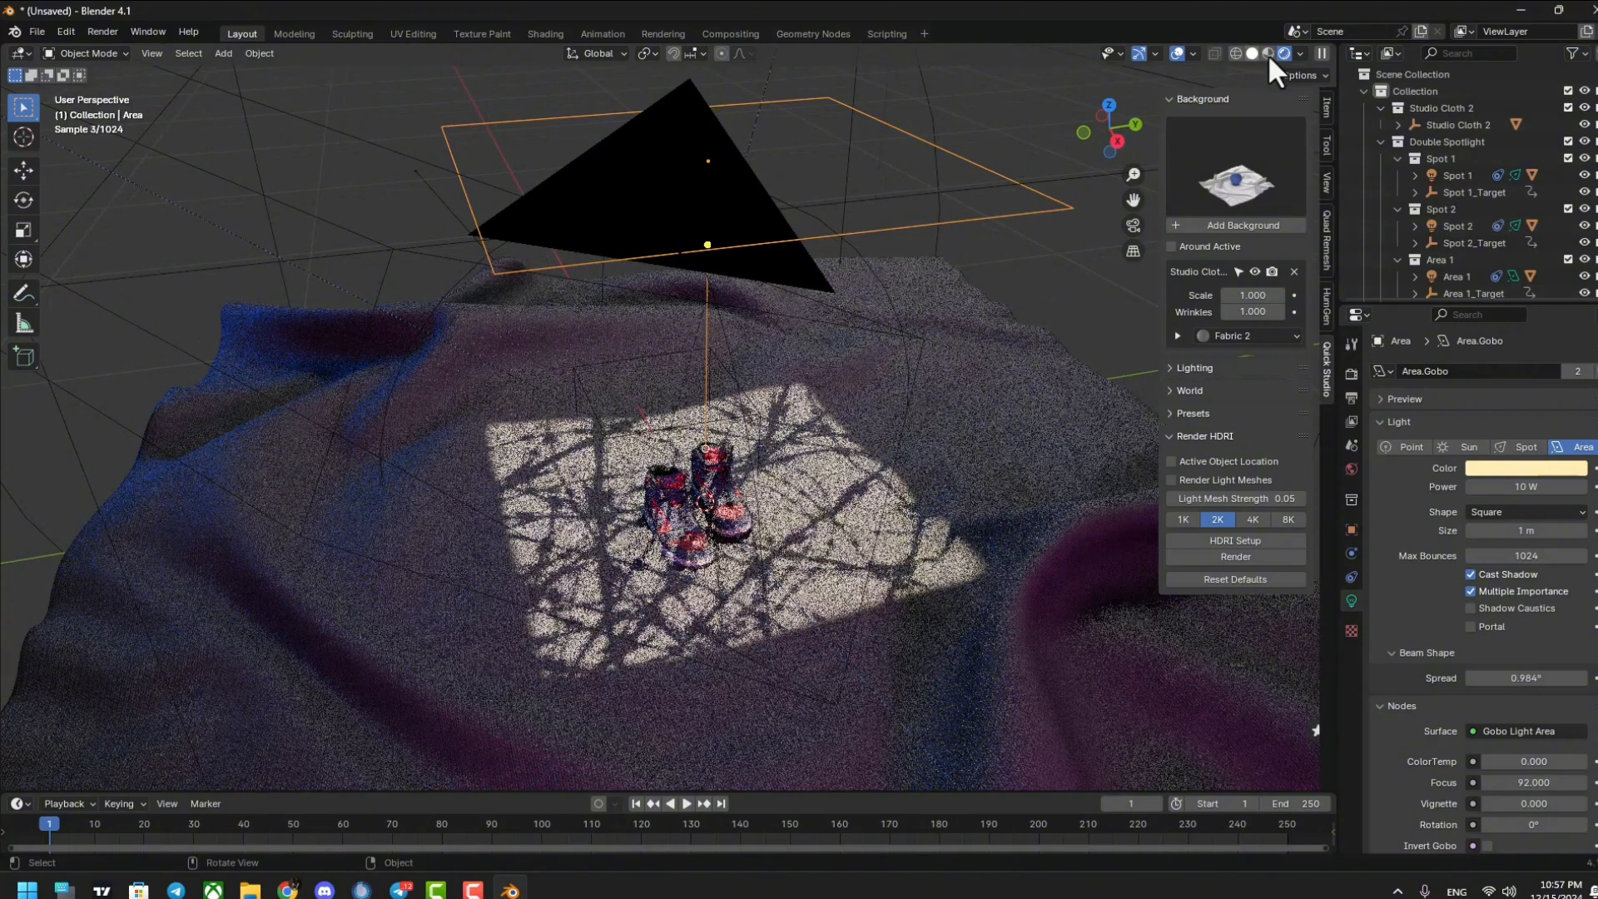
{"action": "left_click", "coordinate": [1267, 53]}
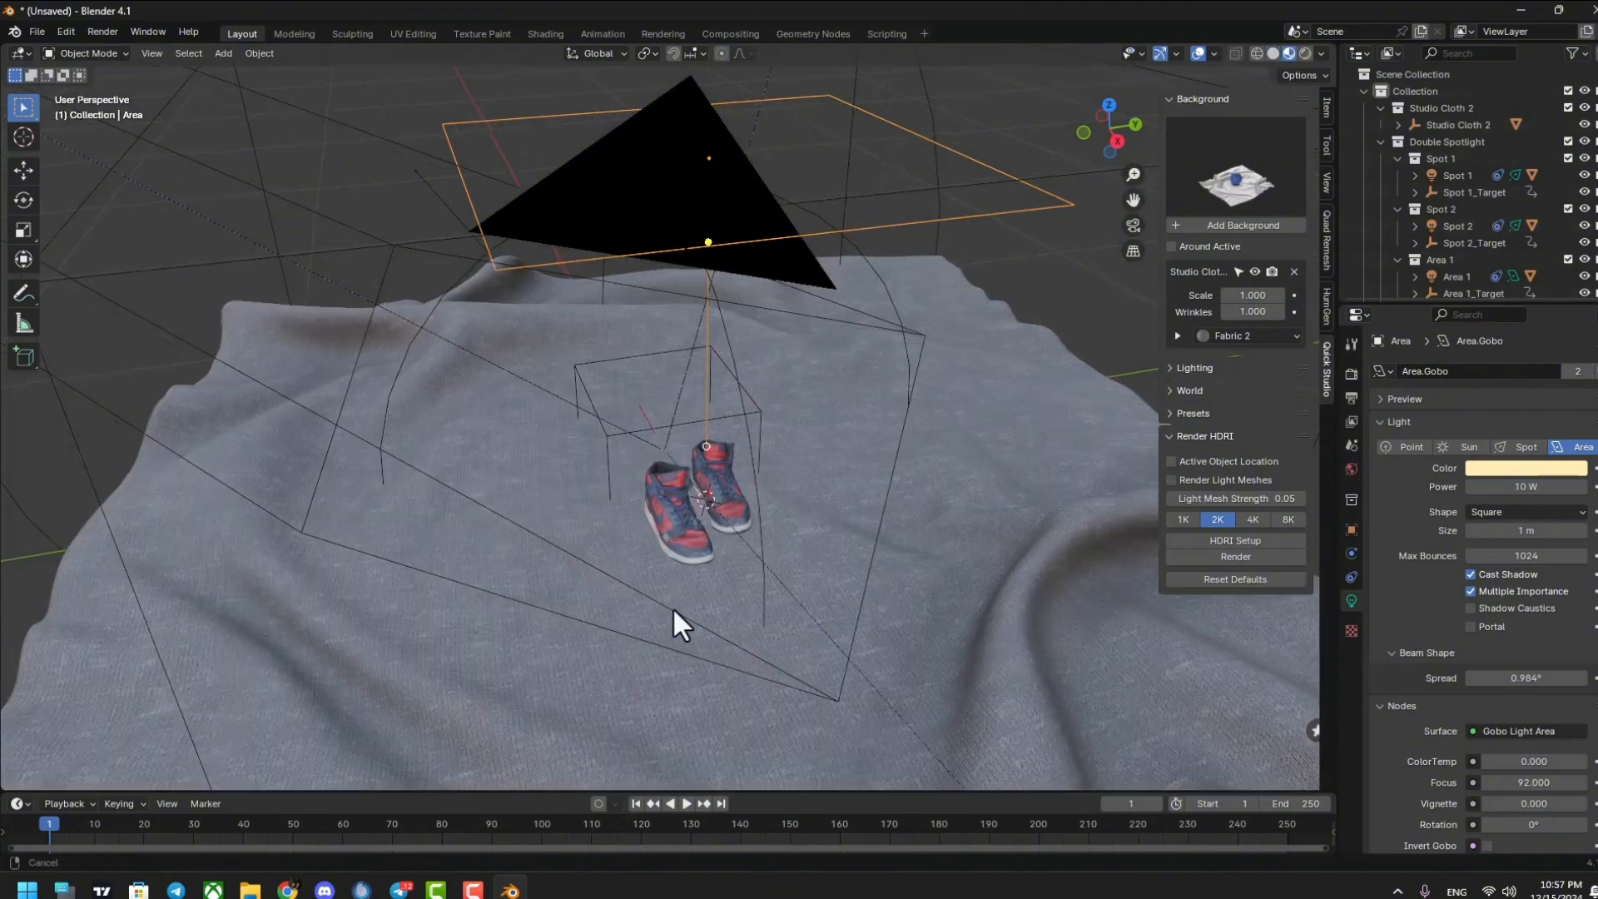
{"action": "middle_click_drag", "start_coordinate": [672, 607], "coordinate": [811, 459]}
Zoom in on the boots with the viewport in Rendered shading.
{"action": "scroll", "coordinate": [679, 501], "scroll_direction": "up", "scroll_amount": 1}
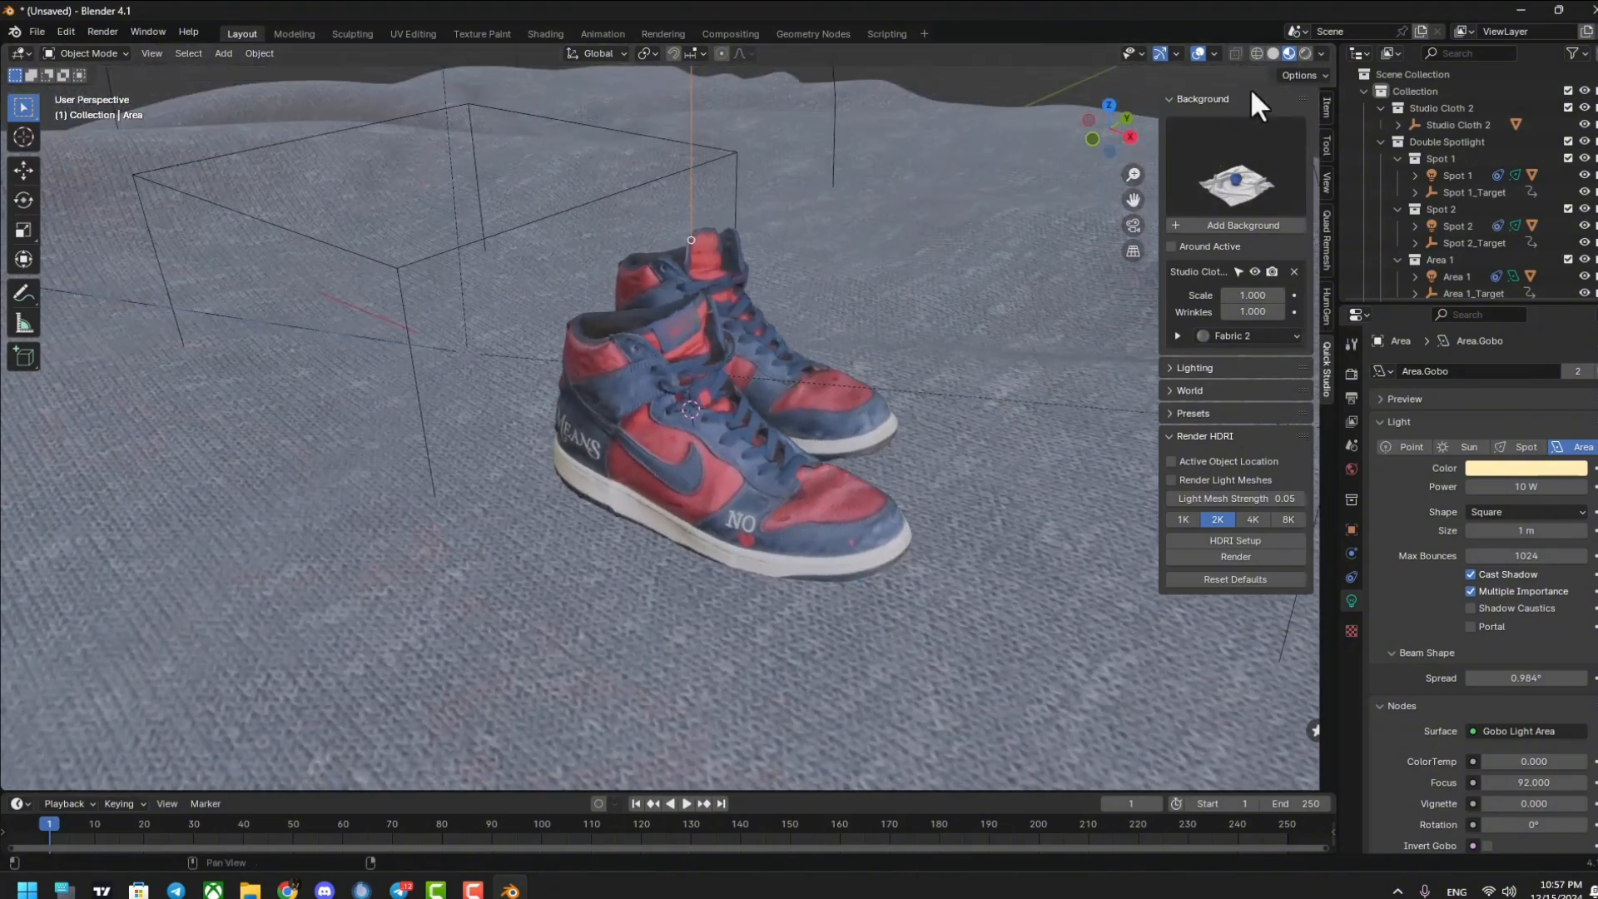
{"action": "left_click", "coordinate": [1305, 53]}
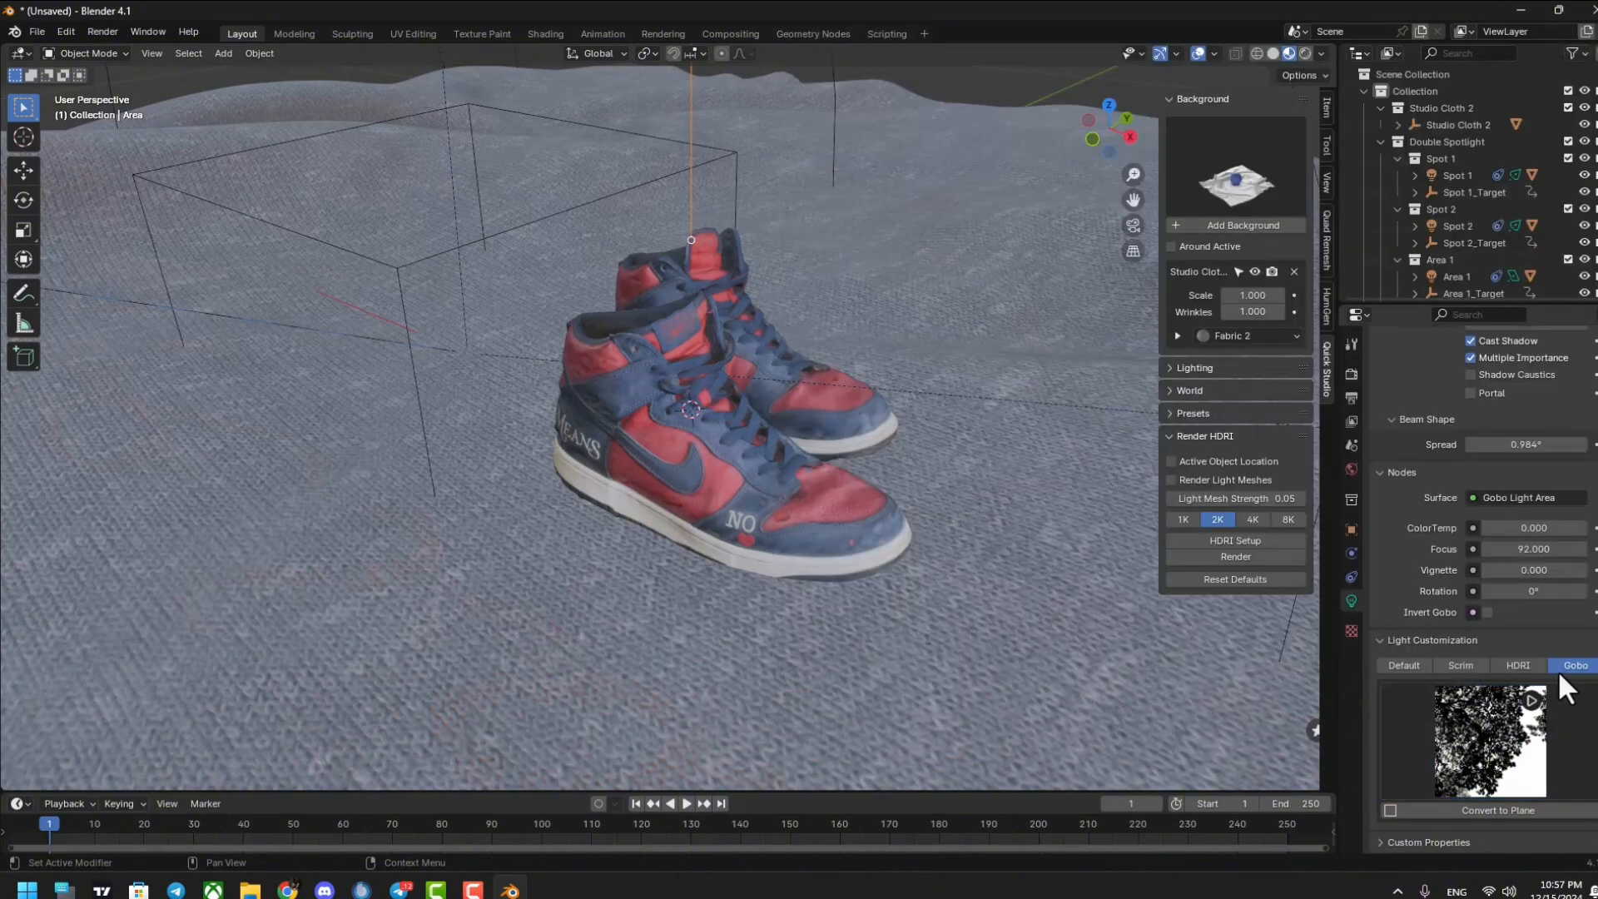
{"action": "scroll", "coordinate": [1510, 591], "scroll_direction": "up", "scroll_amount": 1}
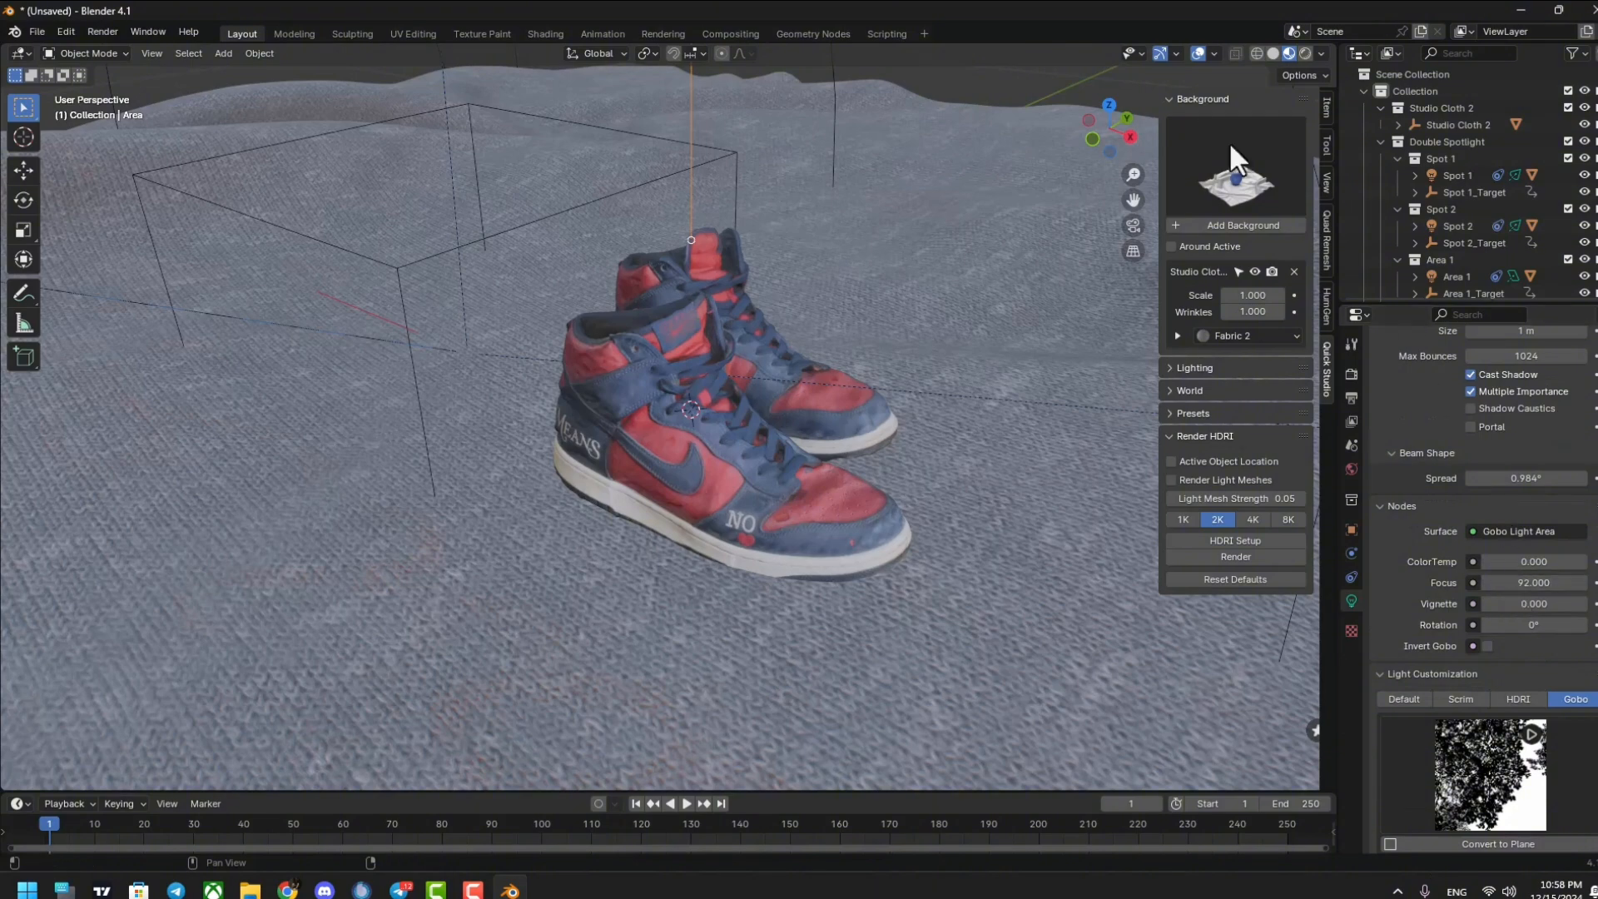
Render the viewport and play the animation, stopping at frame 60.
{"action": "left_click", "coordinate": [1305, 52]}
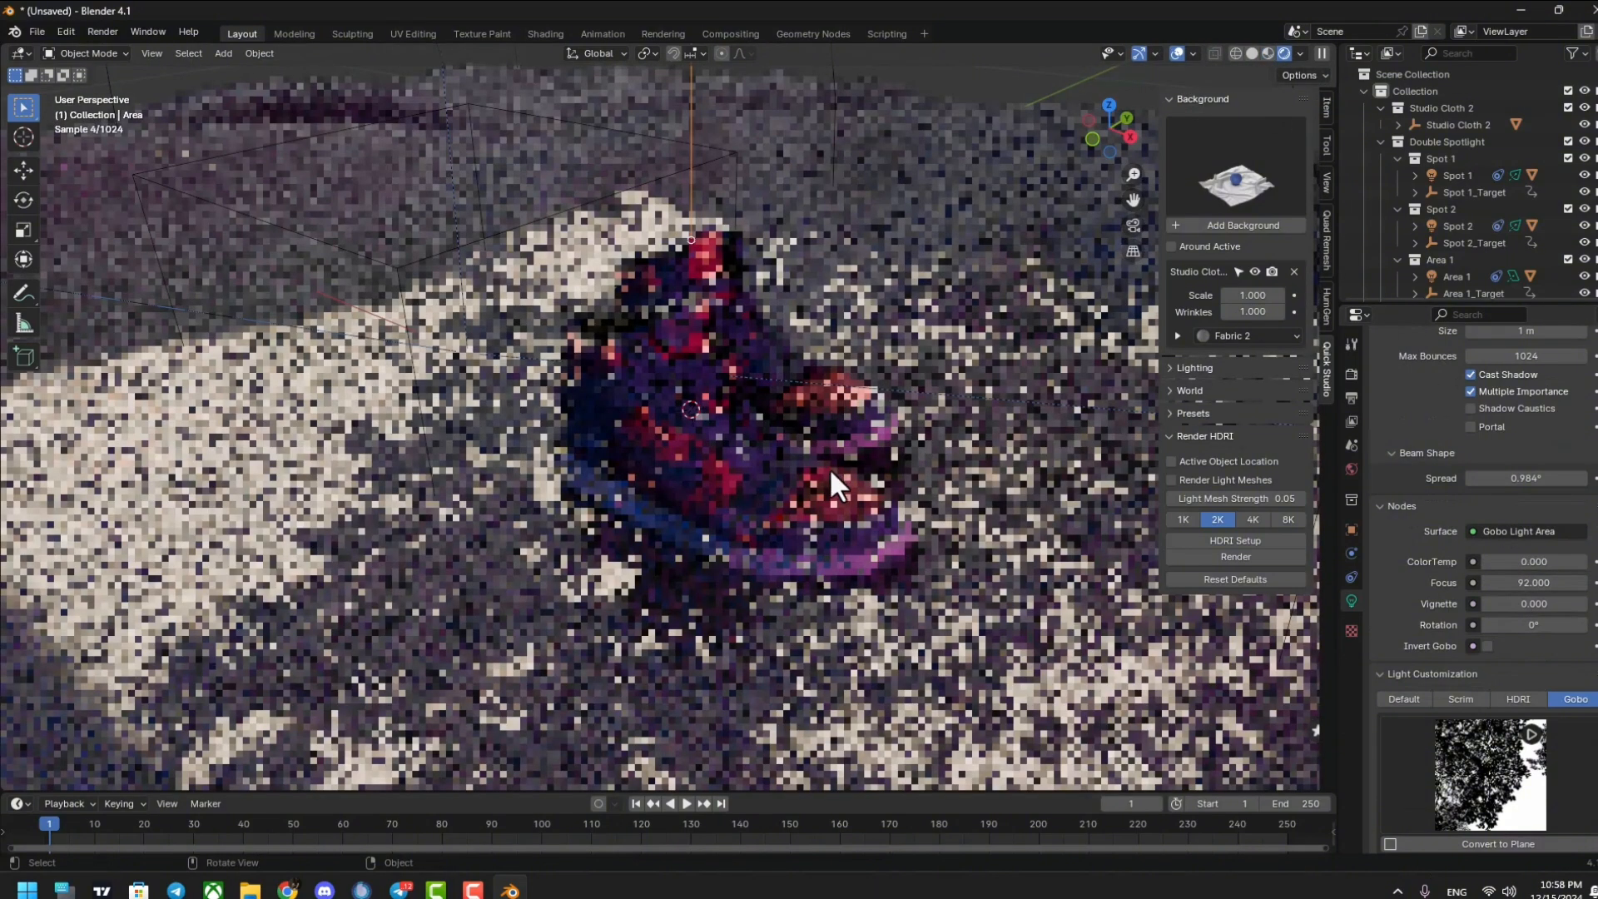
{"action": "key", "text": "space"}
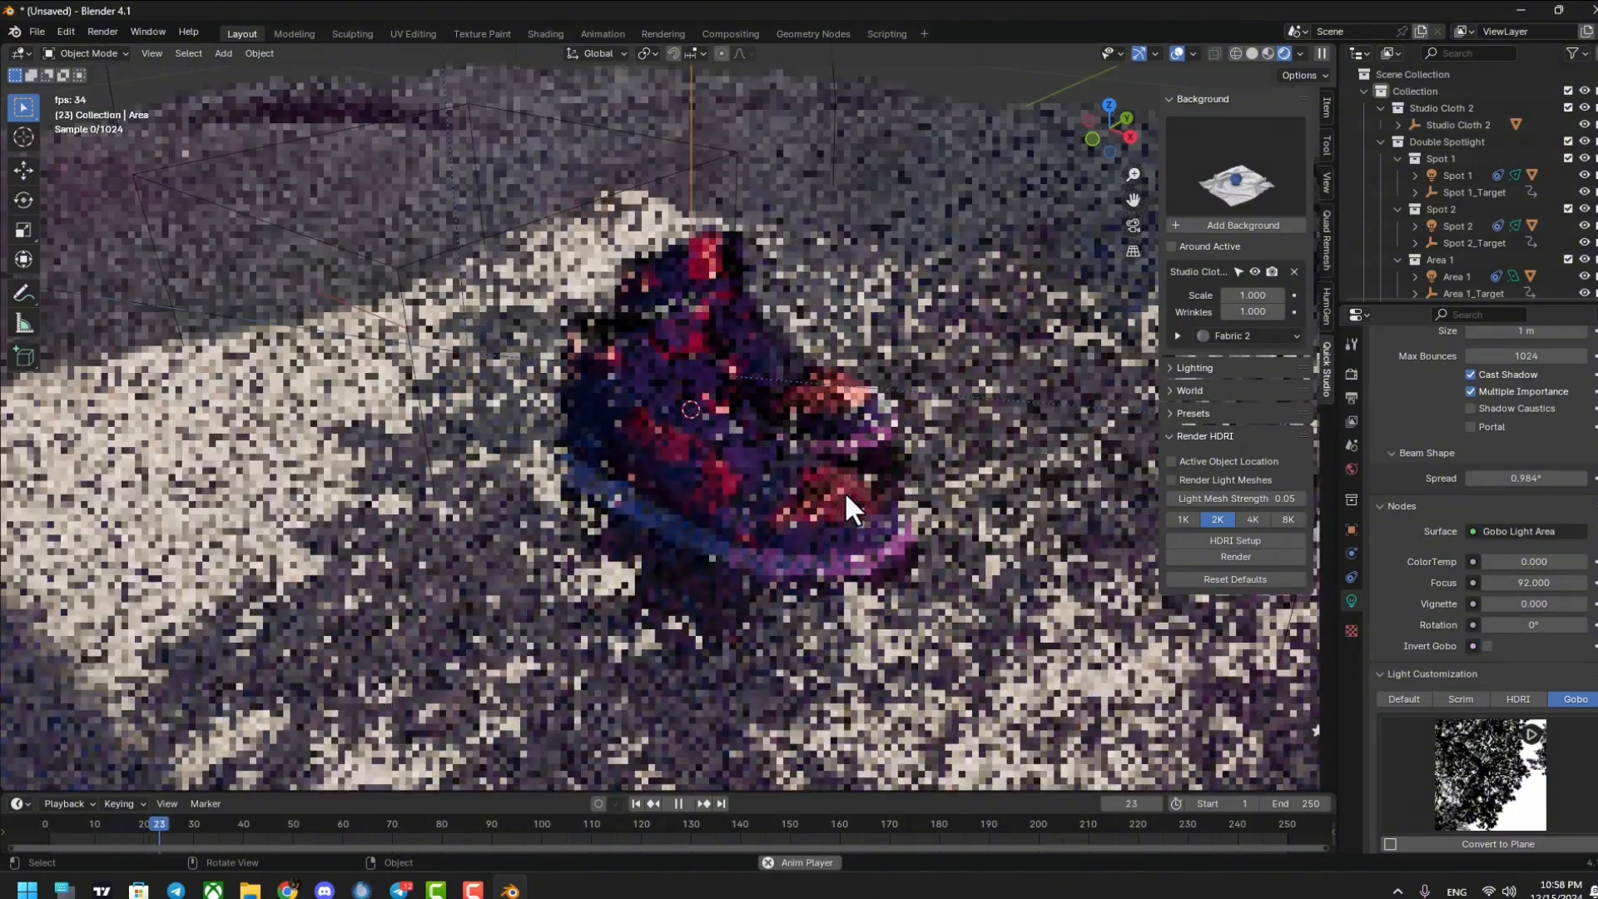
{"action": "key", "text": "space"}
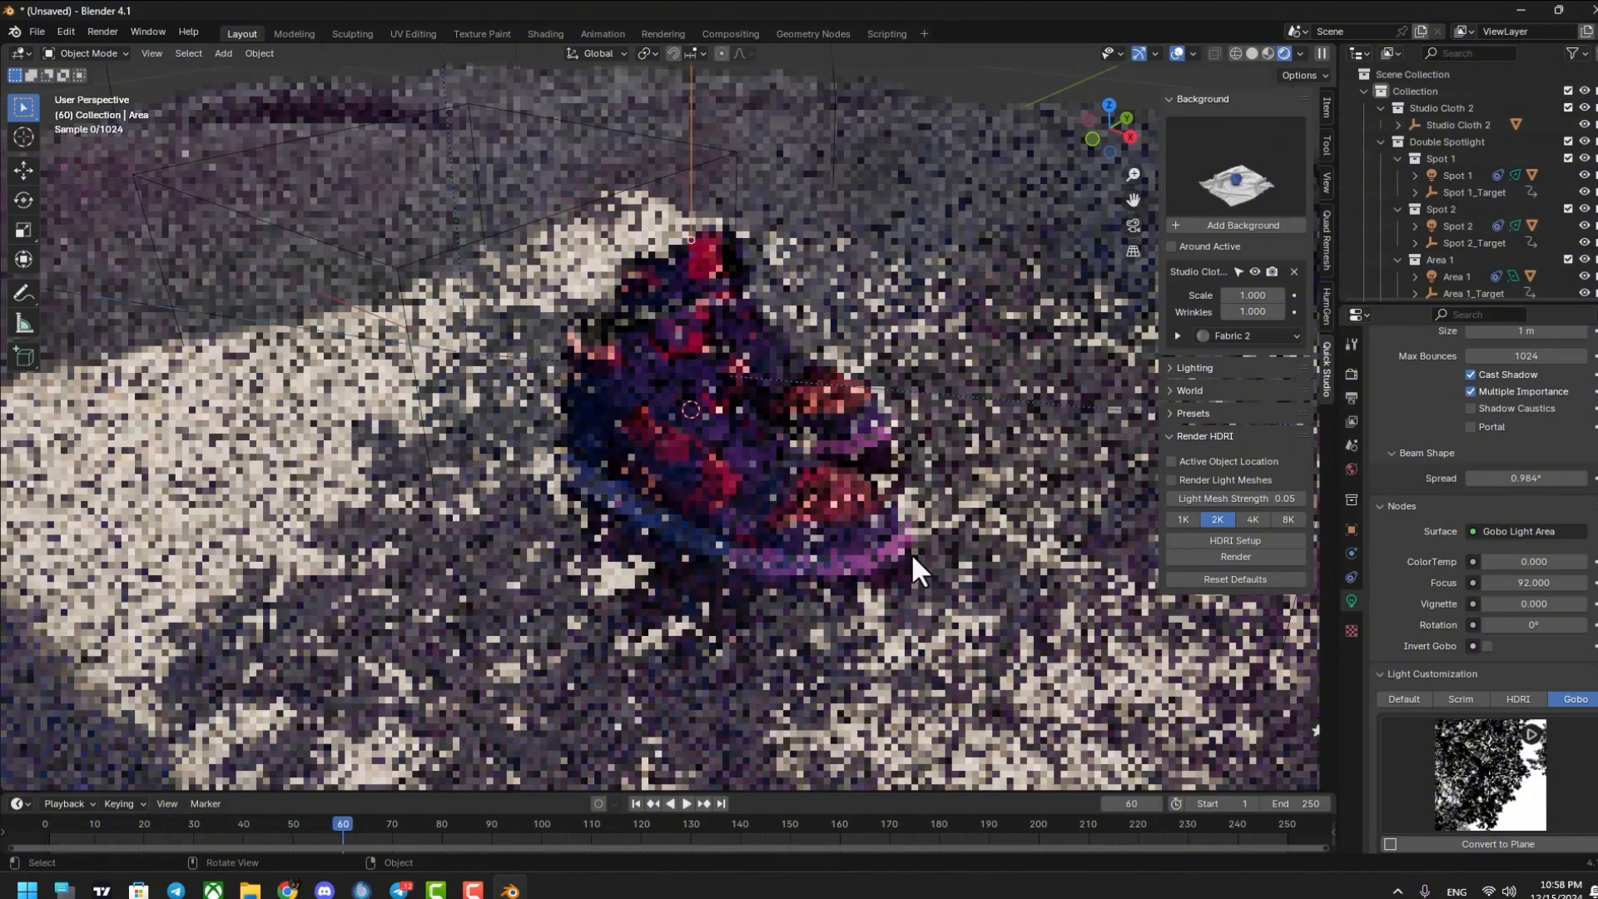